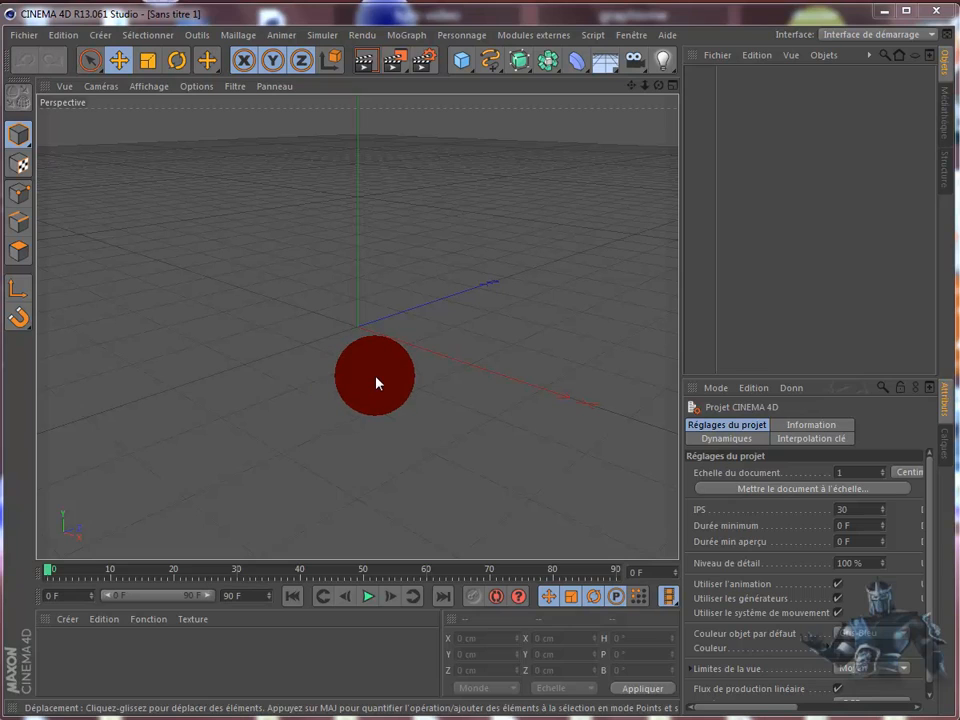
Step: Switch to Illustrator and trace the start of the upper-left blue quadrant's outer arc on the BMW logo with the Pen tool
left_click_drag(377, 383, 548, 211)
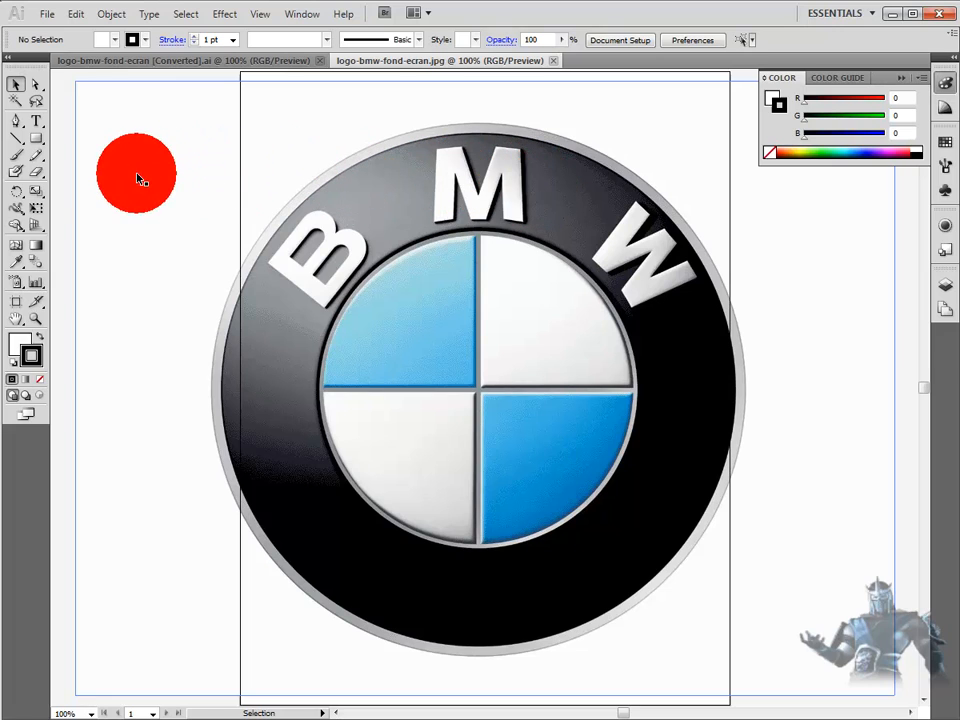
left_click(16, 121)
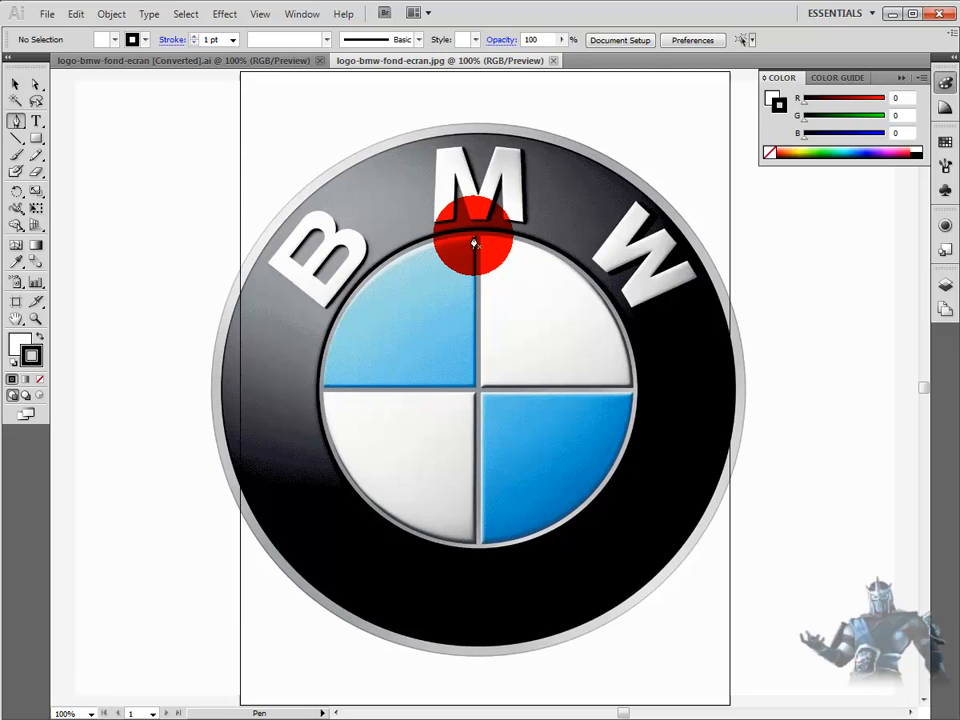
left_click_drag(475, 240, 432, 249)
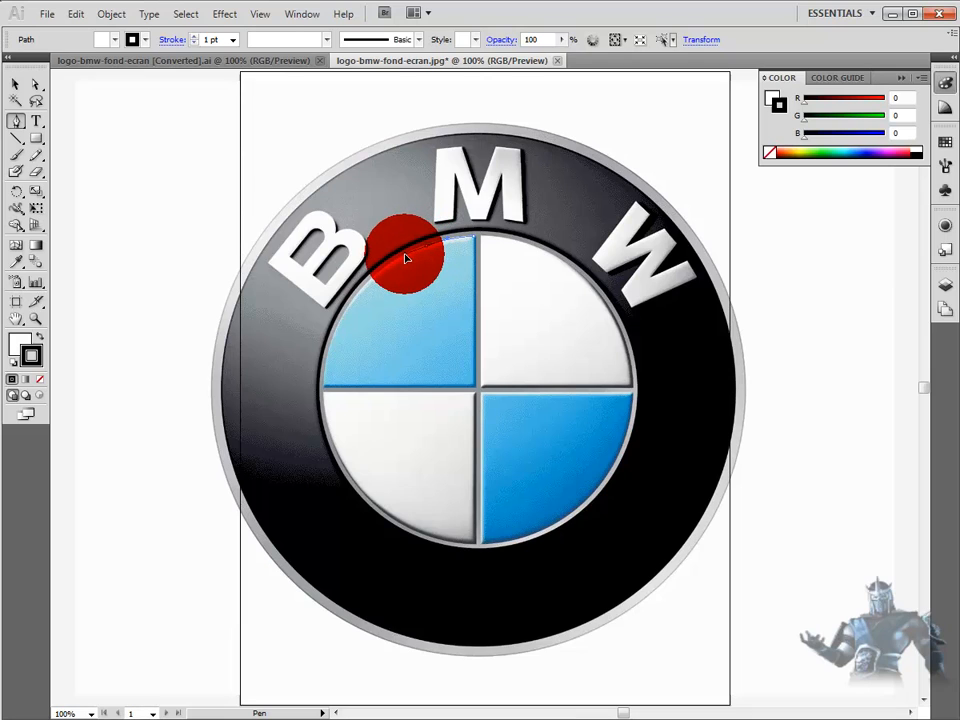
left_click_drag(406, 259, 385, 270)
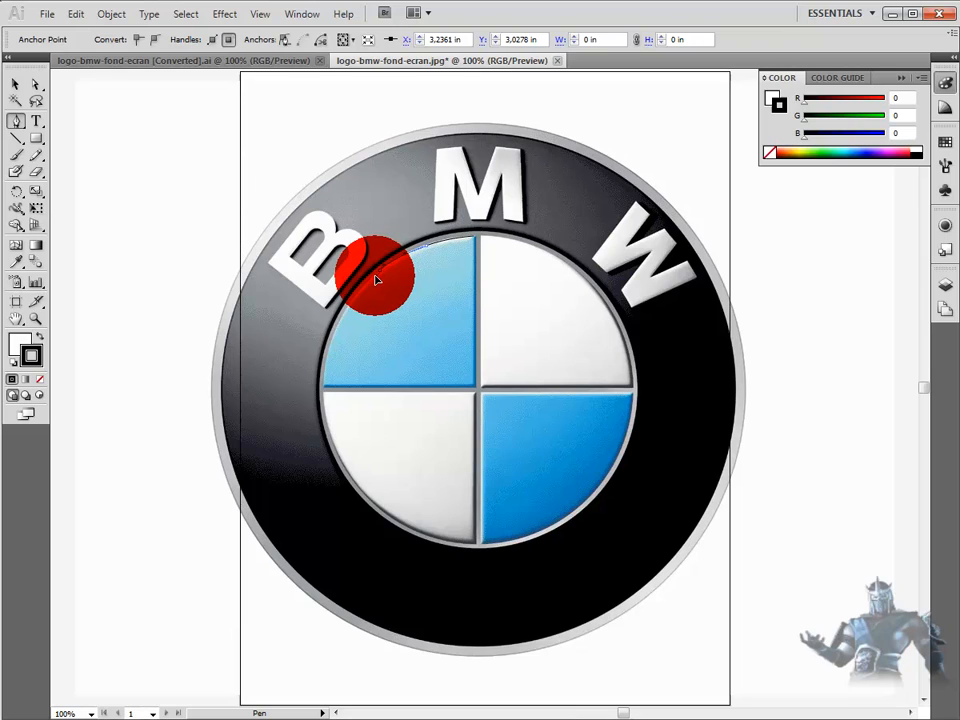
left_click_drag(475, 237, 634, 277)
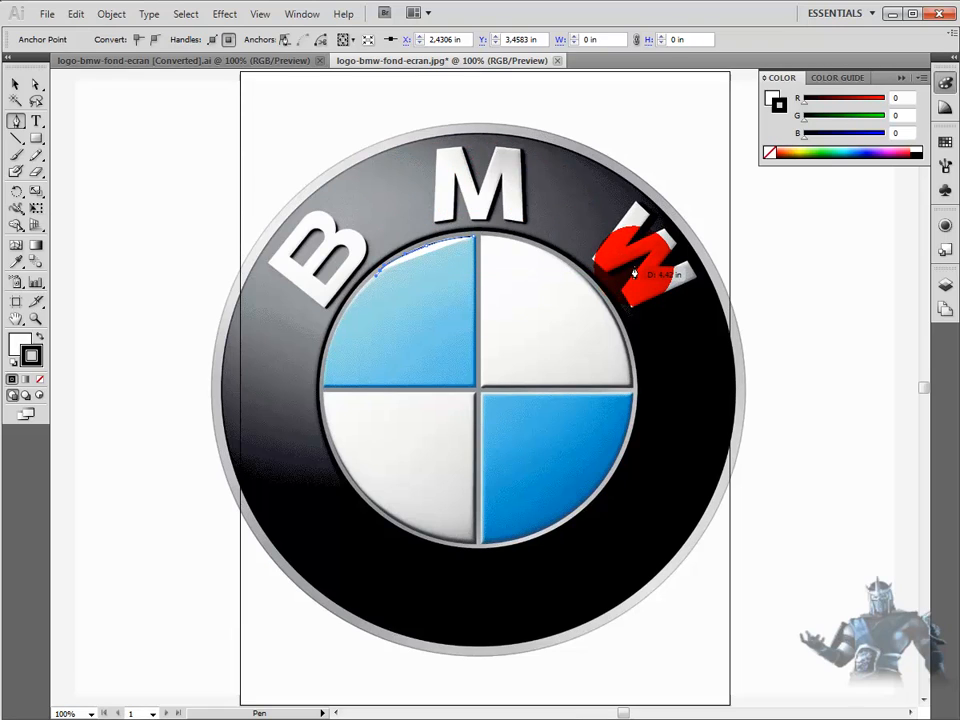
mouse_move(632, 270)
left_mouse_down()
mouse_move(411, 150)
mouse_move(328, 191)
mouse_move(270, 251)
mouse_move(259, 339)
mouse_move(317, 497)
mouse_move(514, 568)
mouse_move(454, 163)
mouse_move(399, 144)
mouse_move(314, 190)
left_mouse_up()
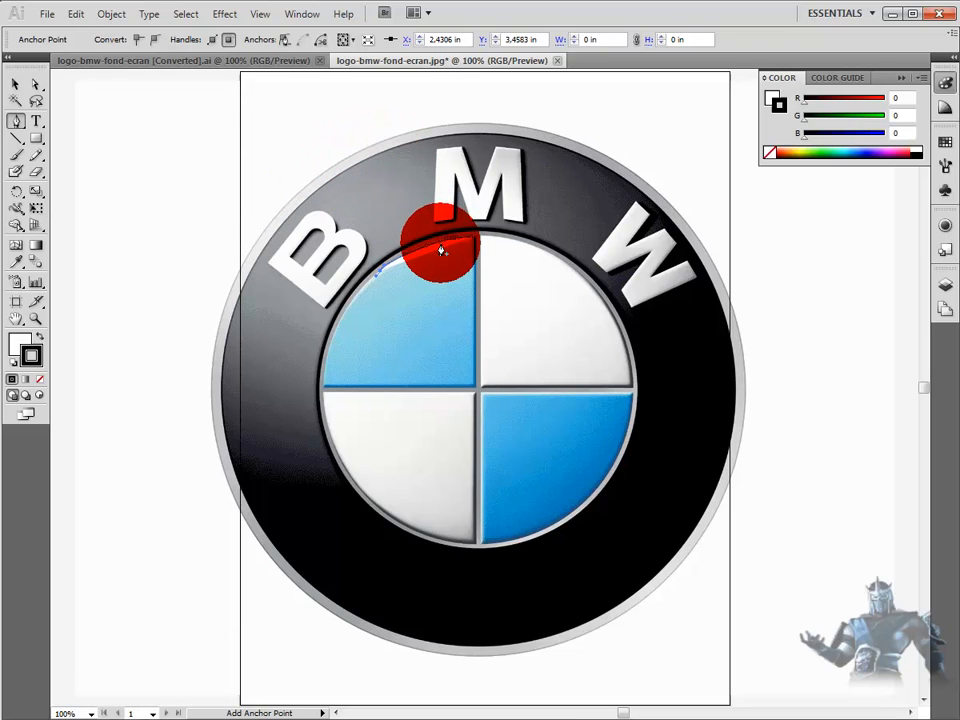
mouse_move(432, 253)
left_mouse_down()
mouse_move(369, 290)
mouse_move(335, 368)
mouse_move(373, 275)
mouse_move(371, 300)
mouse_move(441, 324)
mouse_move(425, 320)
mouse_move(249, 124)
mouse_move(120, 141)
mouse_move(75, 30)
mouse_move(50, 18)
left_mouse_up()
Step: Start saving the traced logo on the desktop as logo-bmw-fond-ecran.ai in Adobe Illustrator (*.AI) format, accepting replacement of the existing file
left_click(47, 15)
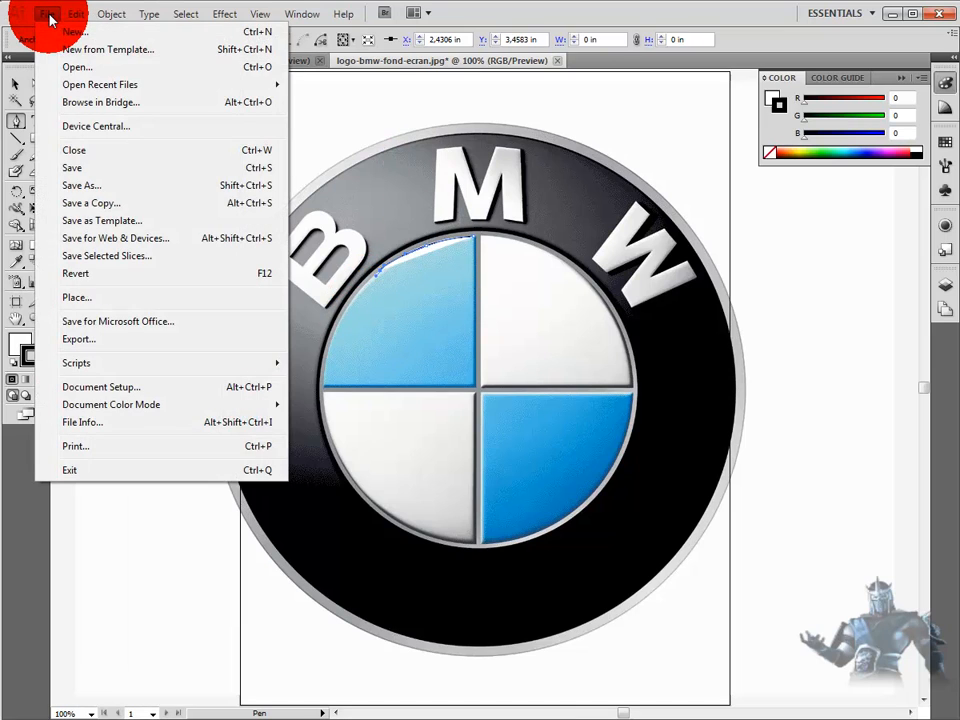
left_click(82, 185)
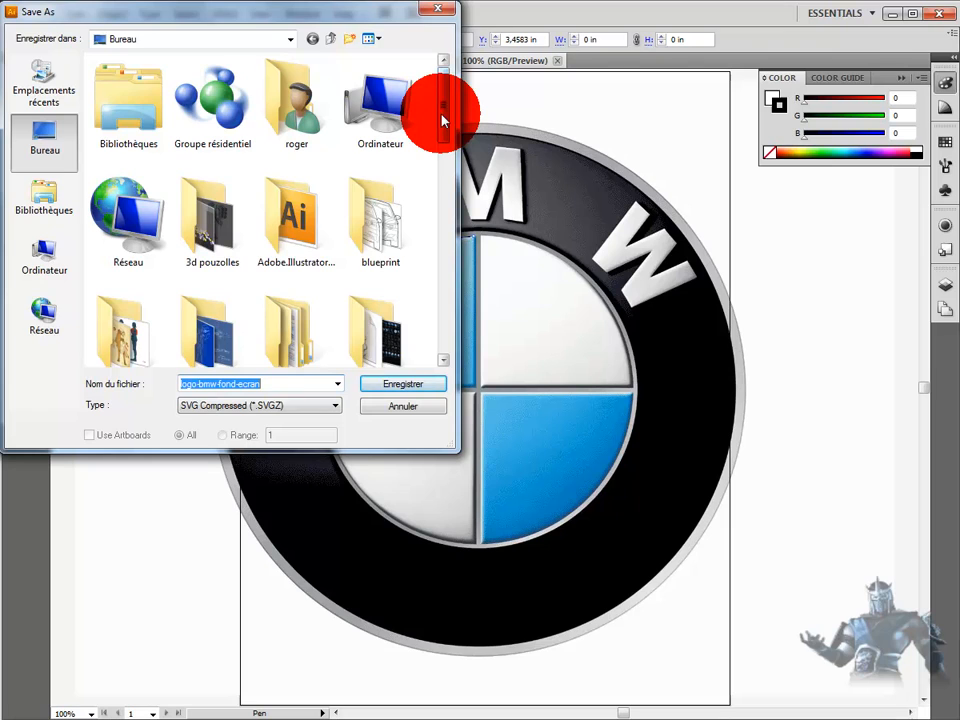
left_click(230, 406)
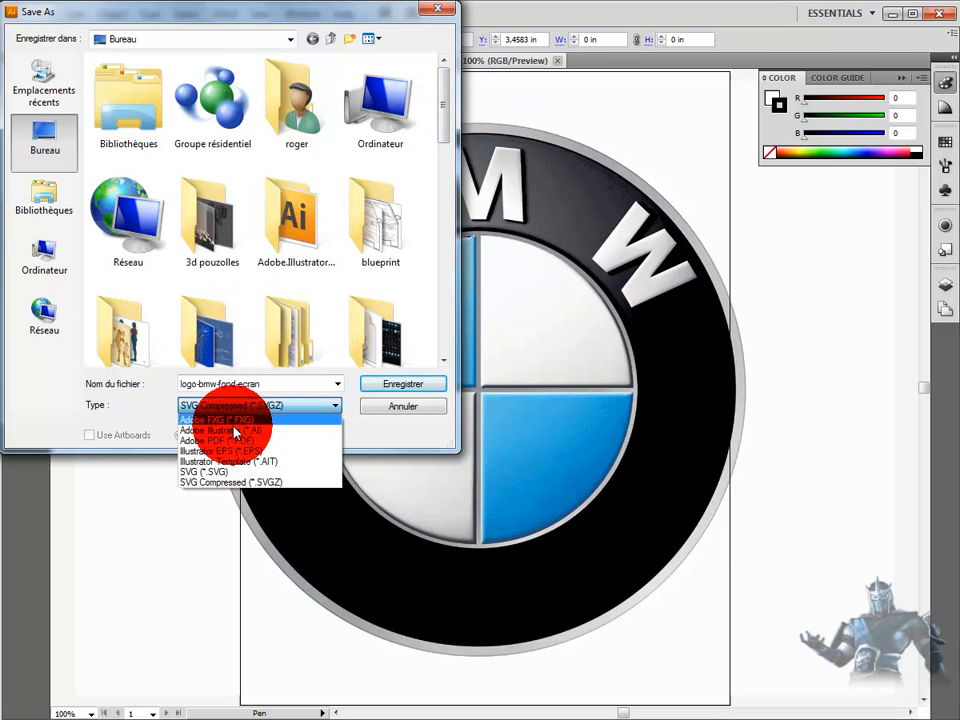
left_click(233, 430)
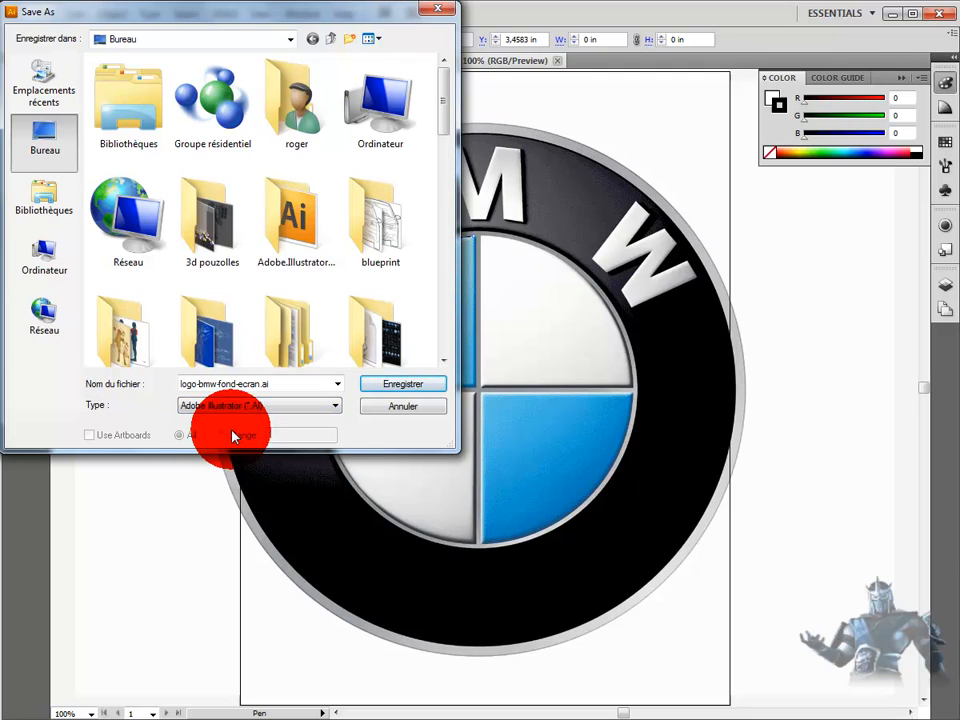
left_click(418, 390)
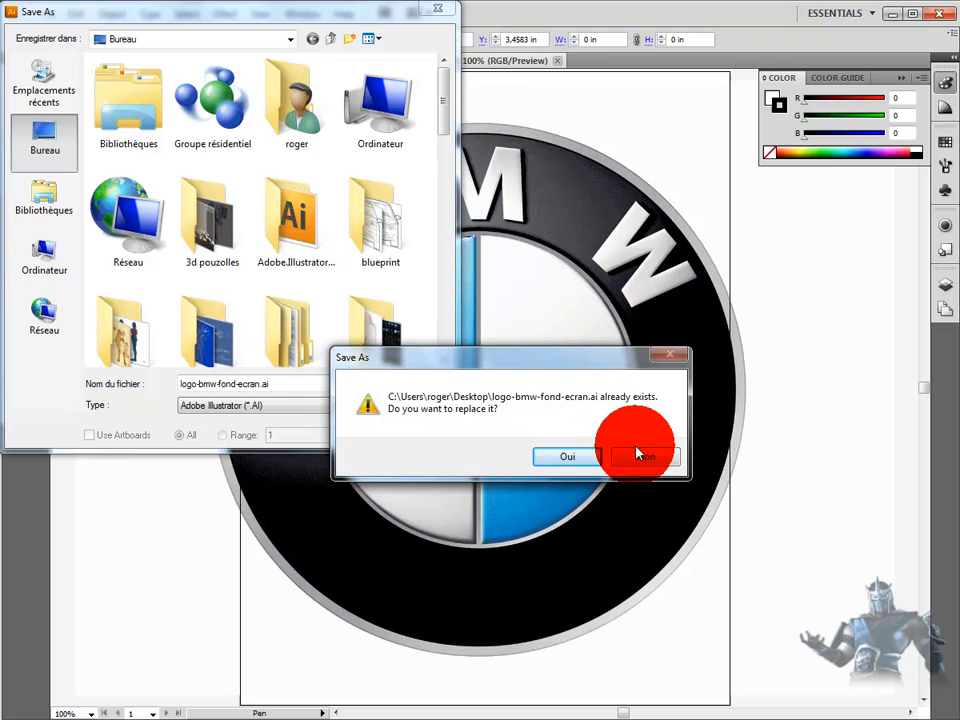
left_click(561, 457)
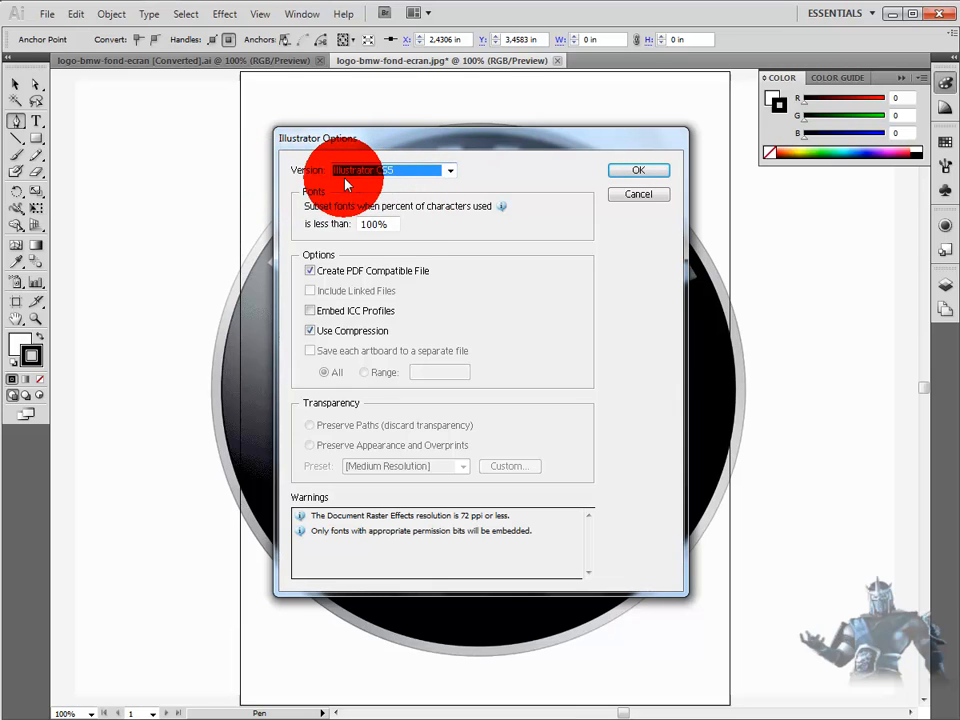
Step: Choose Illustrator 8 as the file version in the save options, and cancel the save
left_click(451, 174)
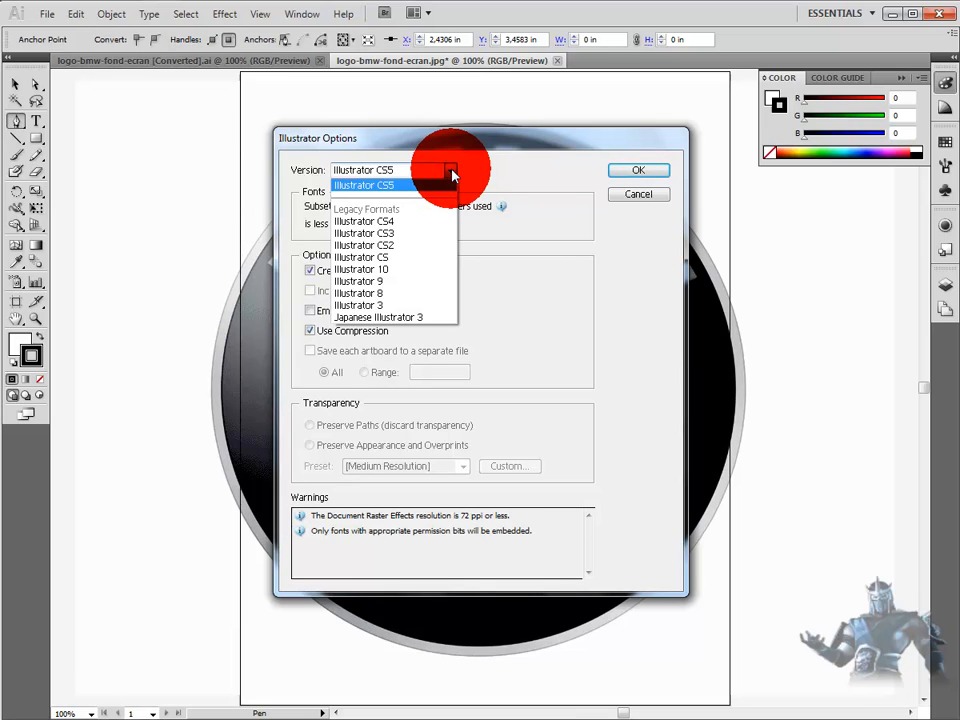
left_click(403, 293)
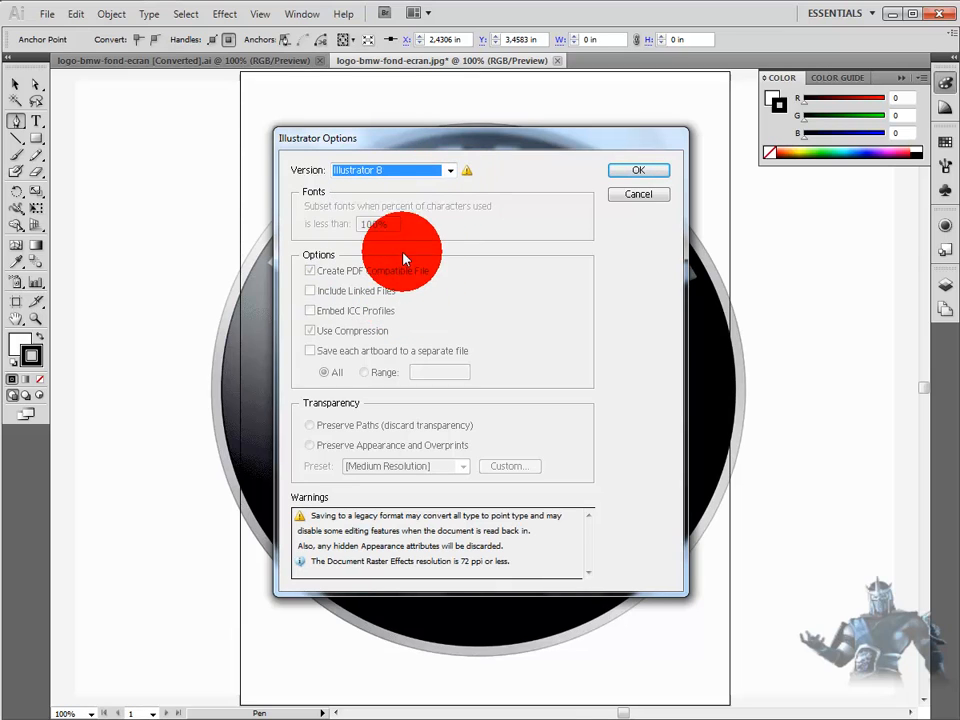
left_click(450, 172)
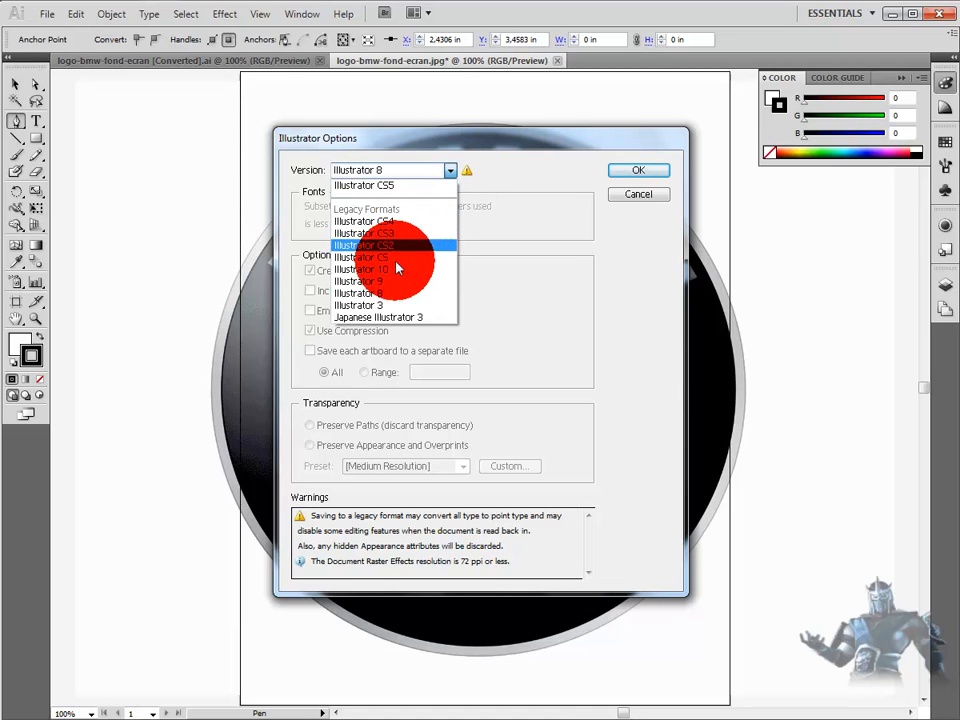
left_click(412, 293)
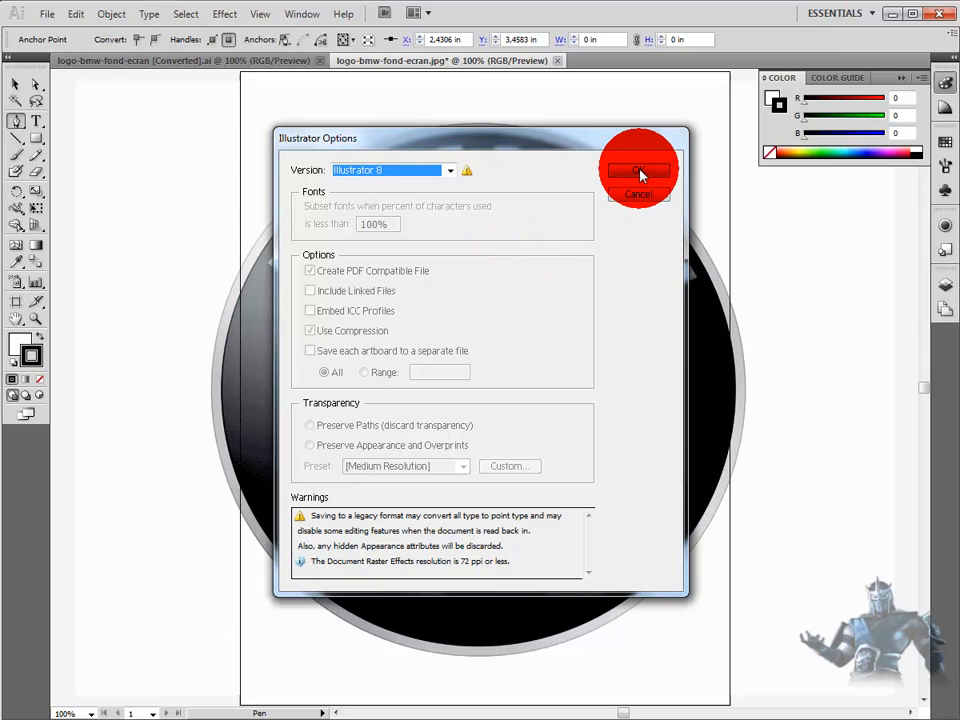
left_click(637, 196)
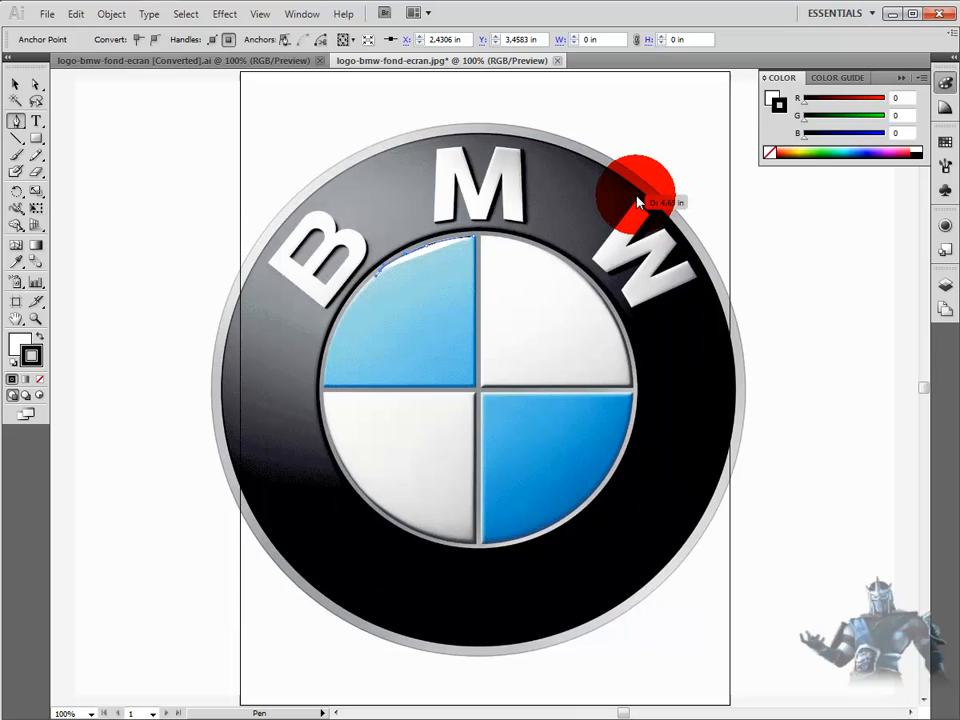
Step: Switch to Cinema 4D and import logo-bmw-fond-ecran.ai from the desktop with the default Adobe Illustrator import settings
left_click(891, 16)
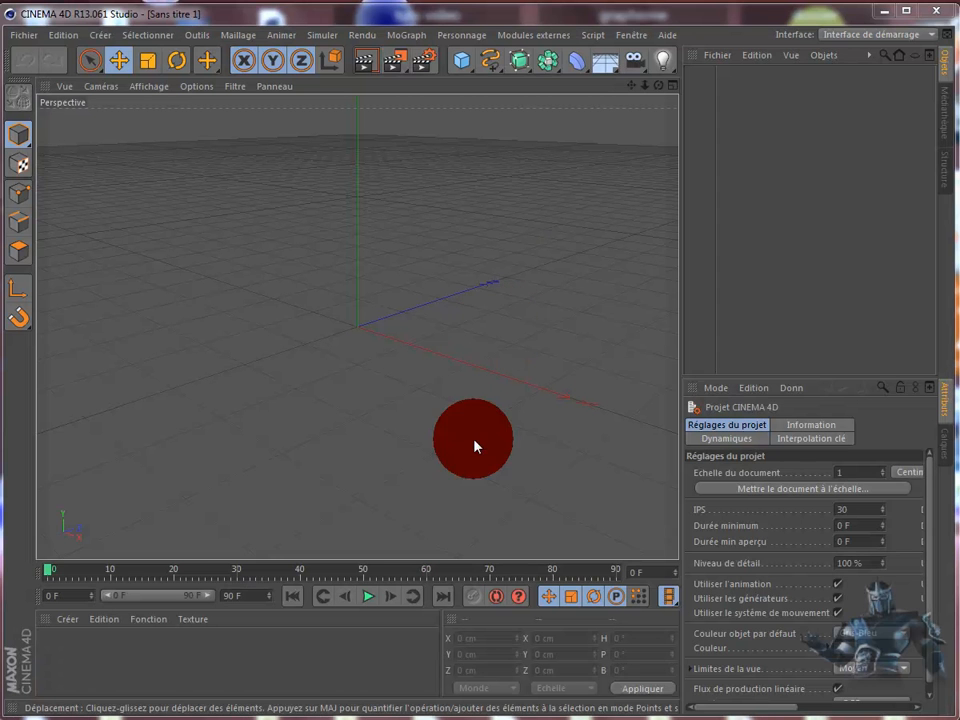
left_click(25, 36)
left_click(281, 173)
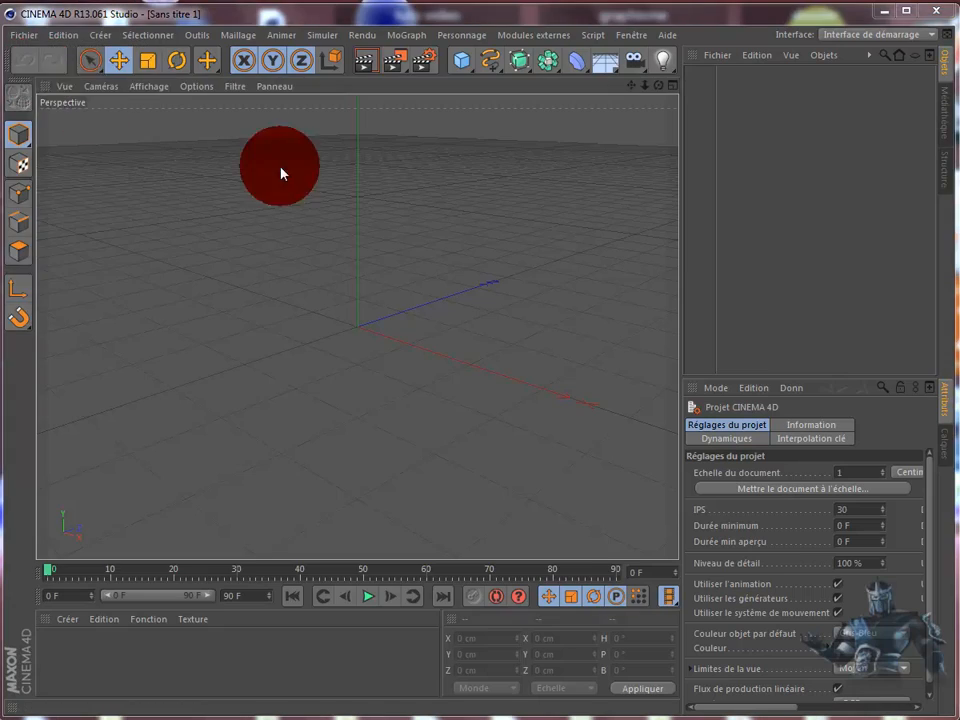
scroll(615, 195, "down", 1)
left_click_drag(616, 200, 583, 447)
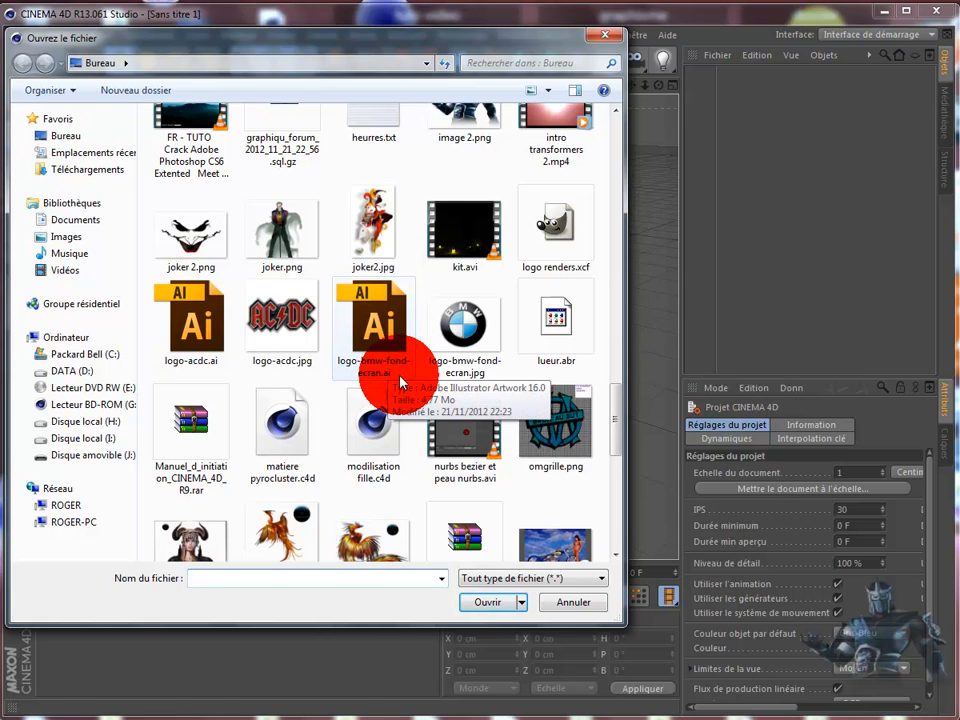
double_click(376, 322)
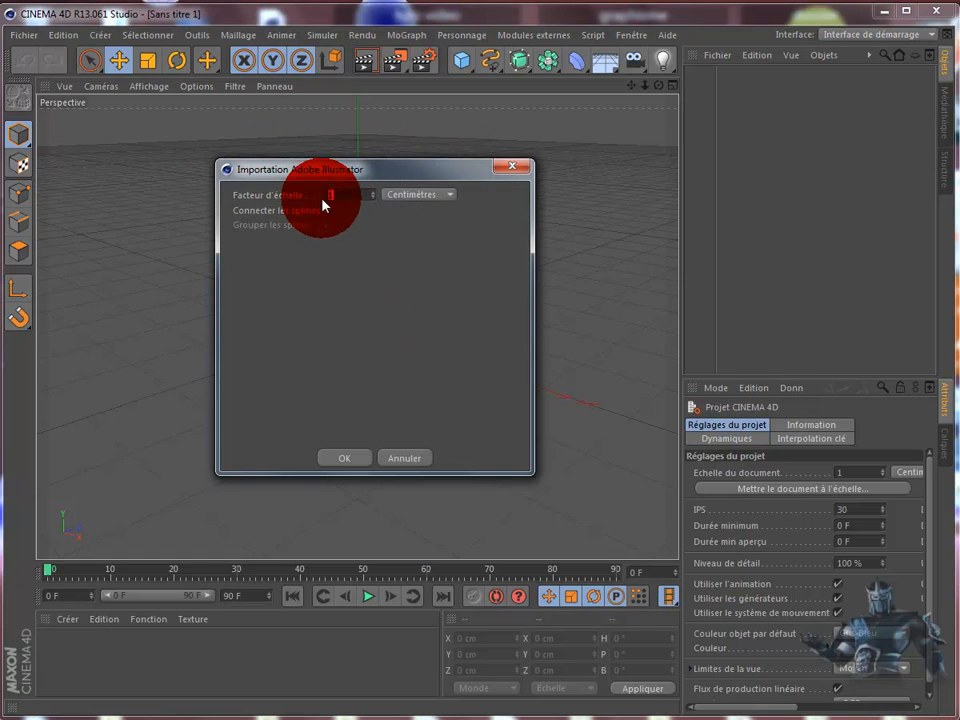
left_click(347, 458)
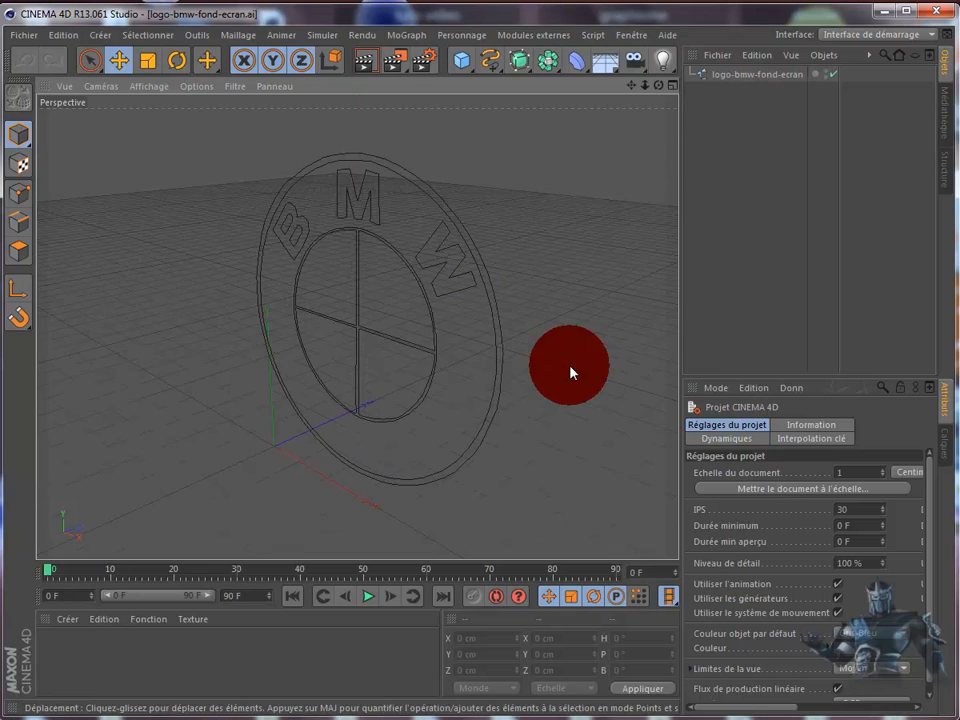
Step: Try extruding the imported logo spline with an Extrusion NURBS object
left_click_drag(659, 88, 240, 165)
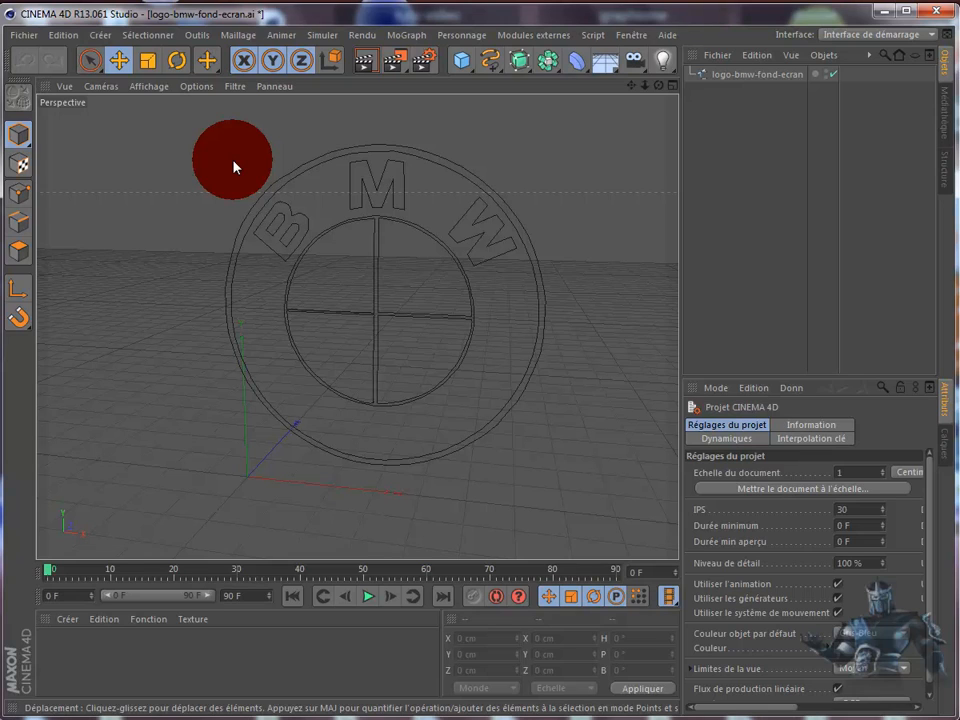
mouse_move(236, 167)
left_mouse_down()
mouse_move(206, 171)
mouse_move(354, 197)
mouse_move(311, 253)
mouse_move(428, 197)
mouse_move(364, 156)
mouse_move(345, 234)
mouse_move(422, 283)
mouse_move(581, 167)
mouse_move(729, 121)
left_mouse_up()
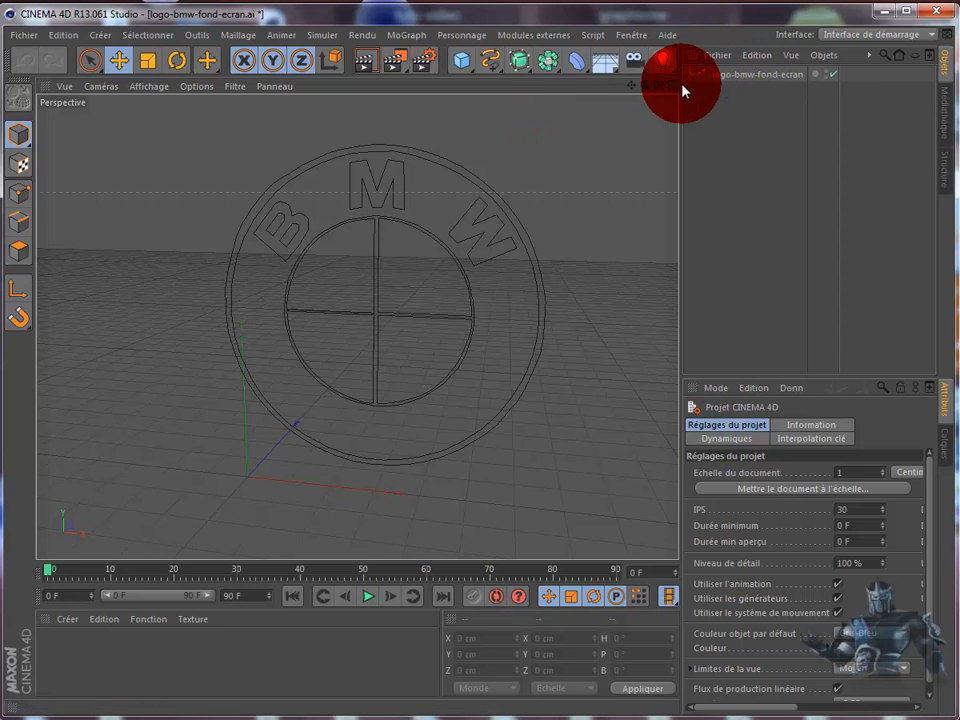
left_click(765, 74)
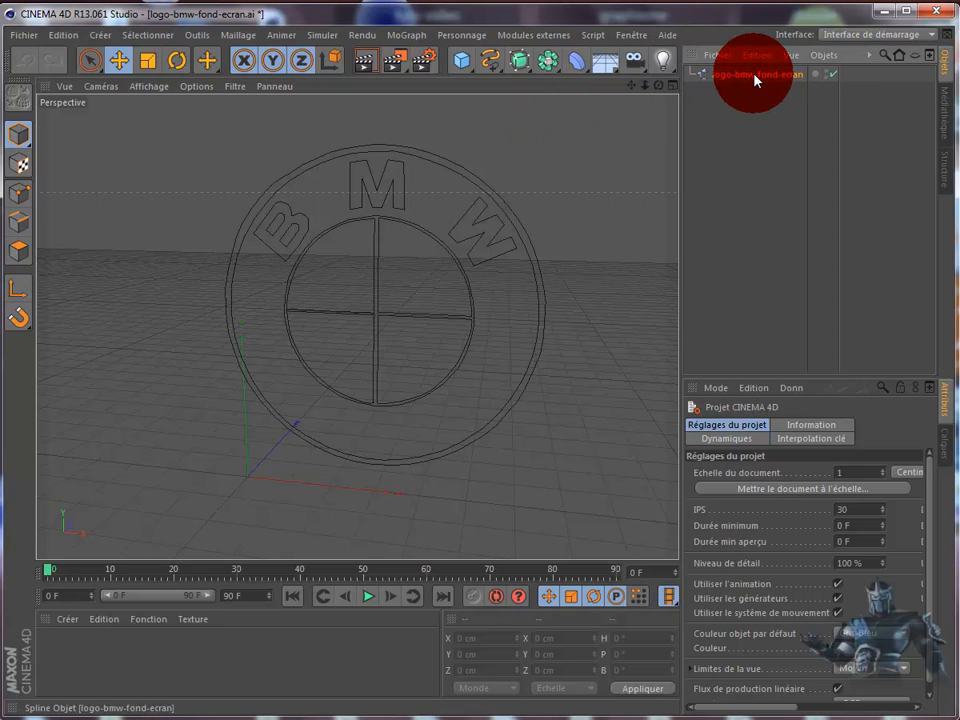
left_click(527, 73)
left_click_drag(527, 73, 782, 87)
left_click_drag(755, 91, 658, 92)
mouse_move(508, 399)
left_mouse_down("alt")
mouse_move(497, 401)
mouse_move(535, 397)
mouse_move(510, 396)
left_mouse_up("alt")
left_click(660, 90)
Step: Take the logo spline out of the Extrusion NURBS object and delete the Extrusion NURBS
left_click_drag(739, 87, 744, 112)
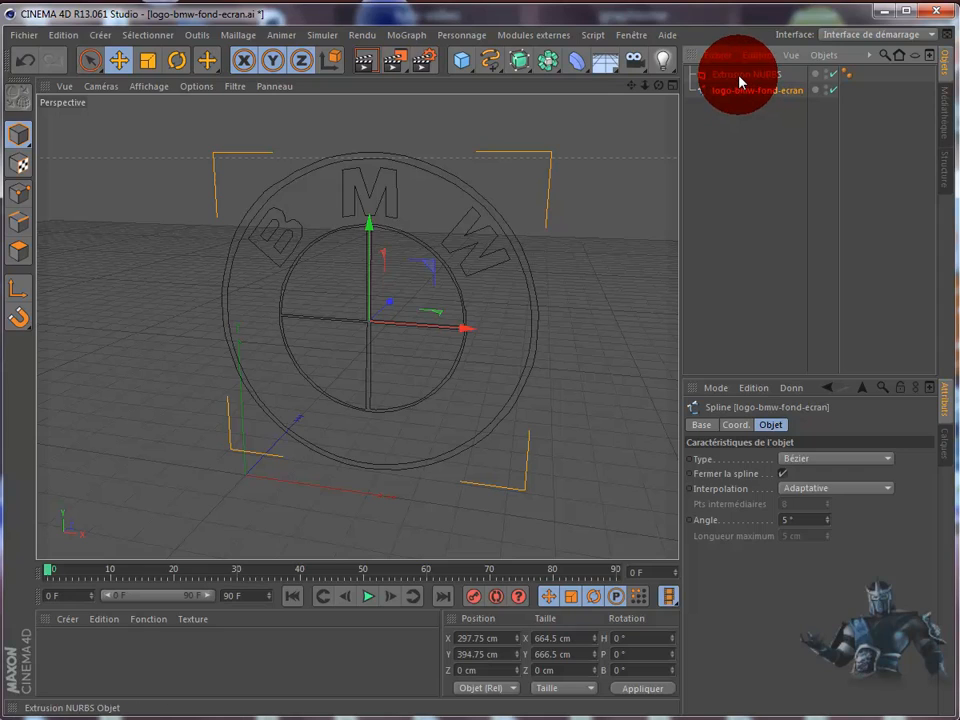
left_click(740, 78)
key("Delete")
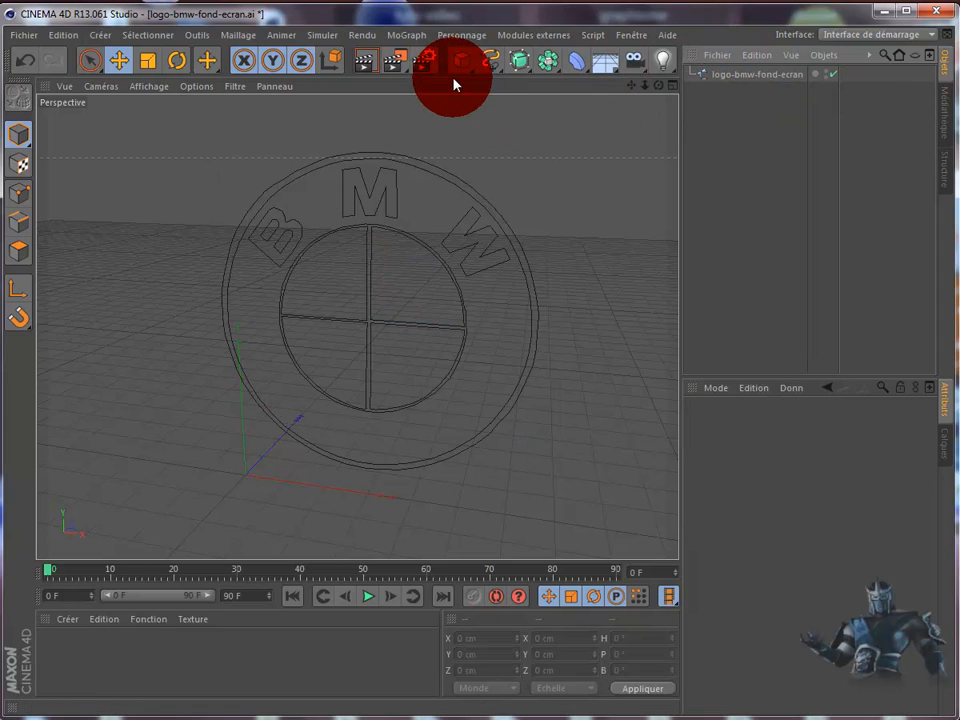
Step: Activate point mode and select the logo-bmw-fond-ecran spline for editing its points
left_click(20, 195)
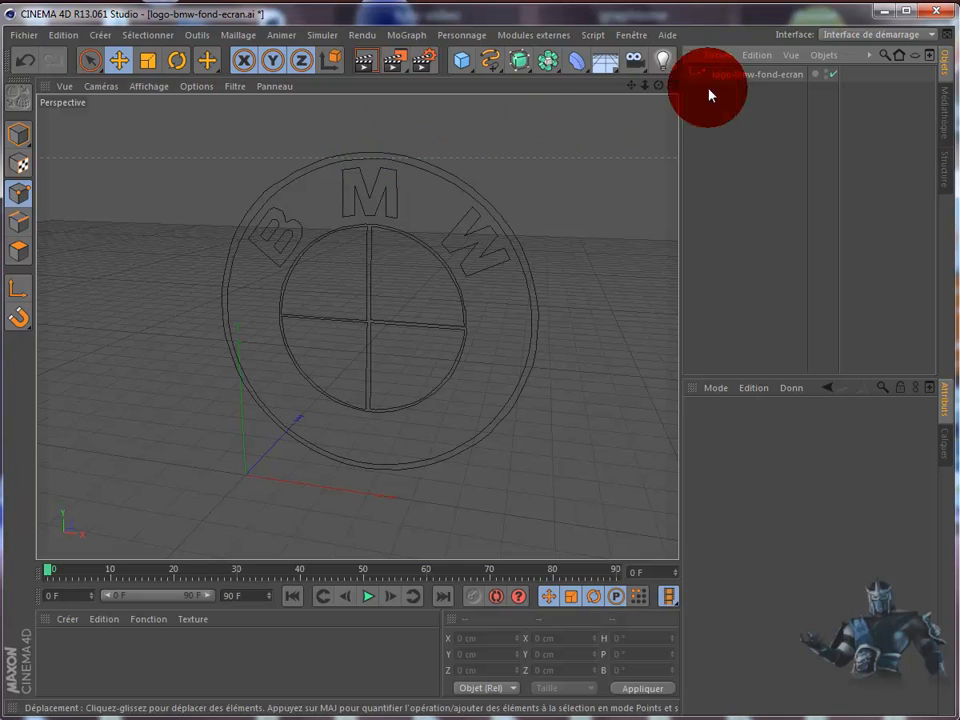
left_click(765, 75)
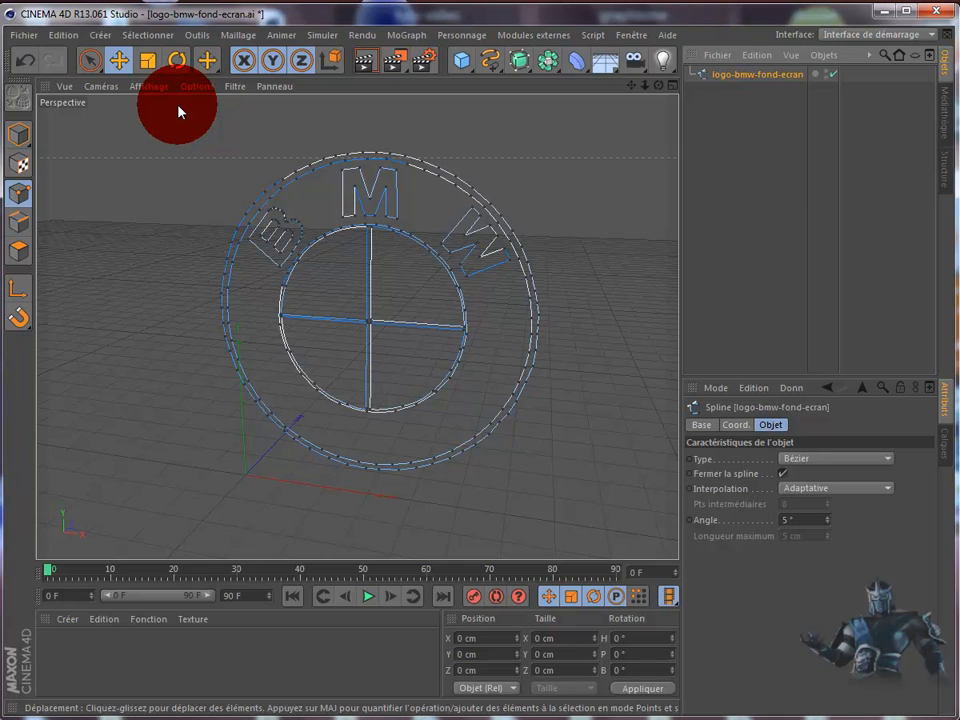
left_click(150, 37)
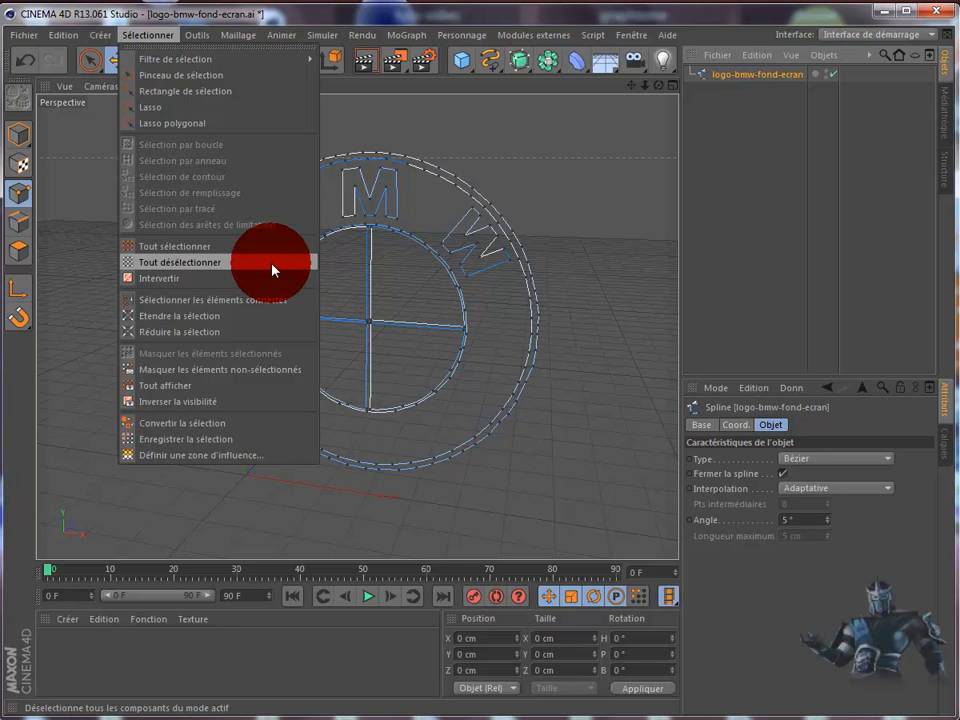
Step: Enable "Afficher les raccourcis dans le menu" in the general preferences and check the shortcuts of the selection commands
left_click(65, 37)
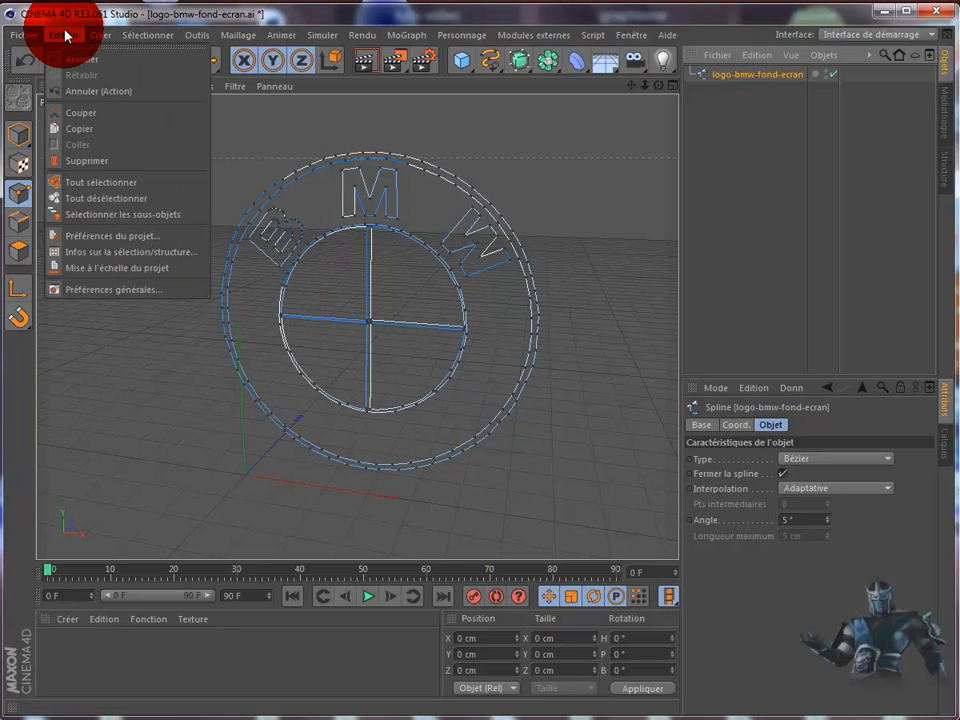
left_click(65, 37)
left_click(65, 37)
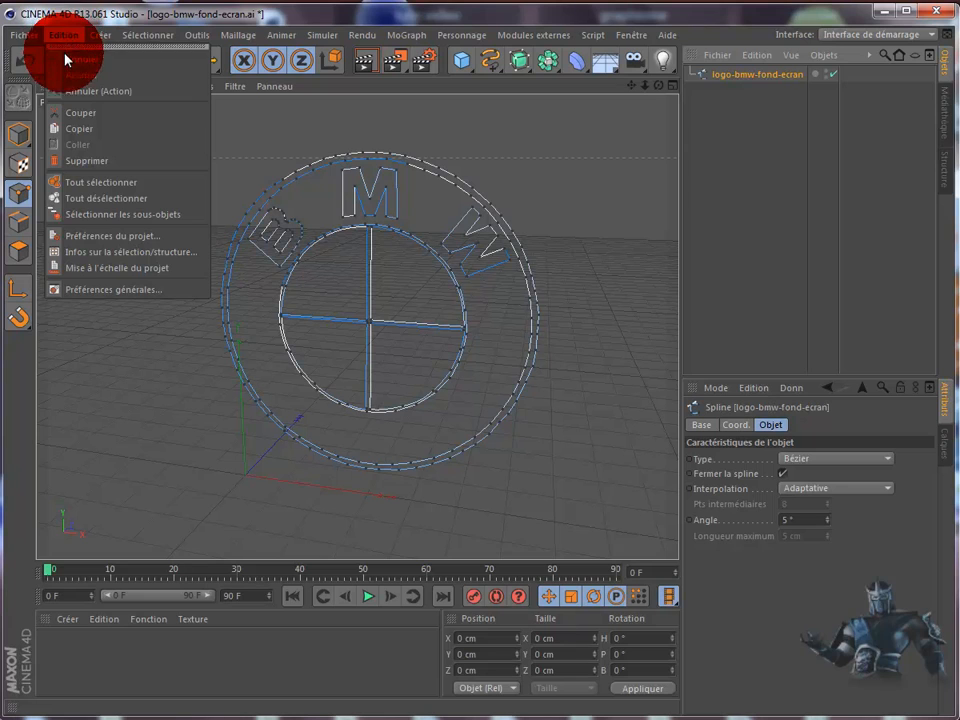
left_click(106, 290)
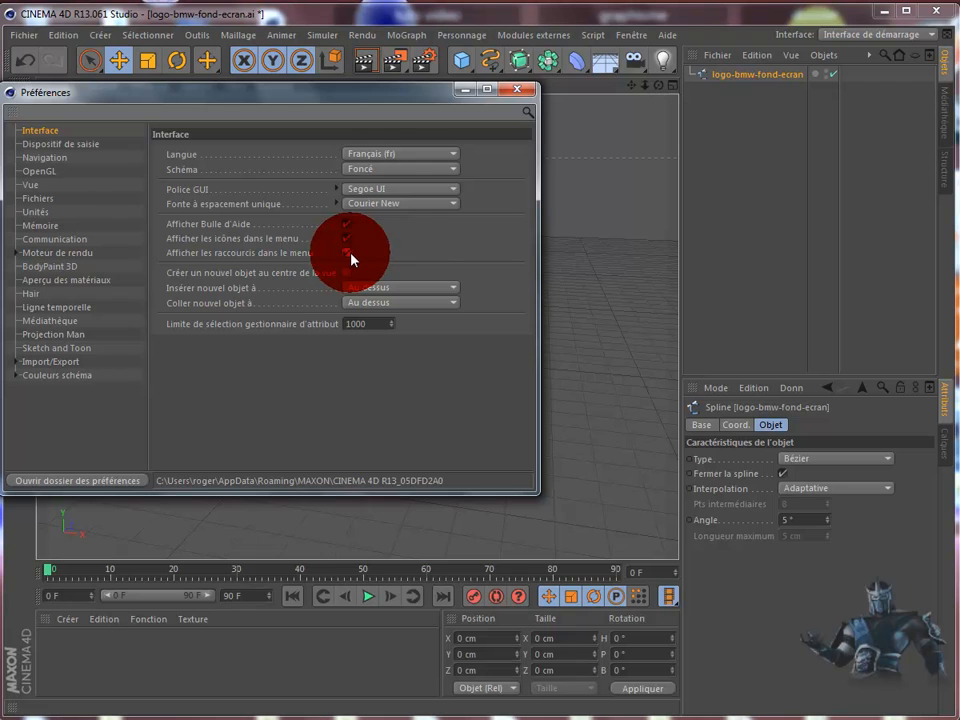
left_click(516, 90)
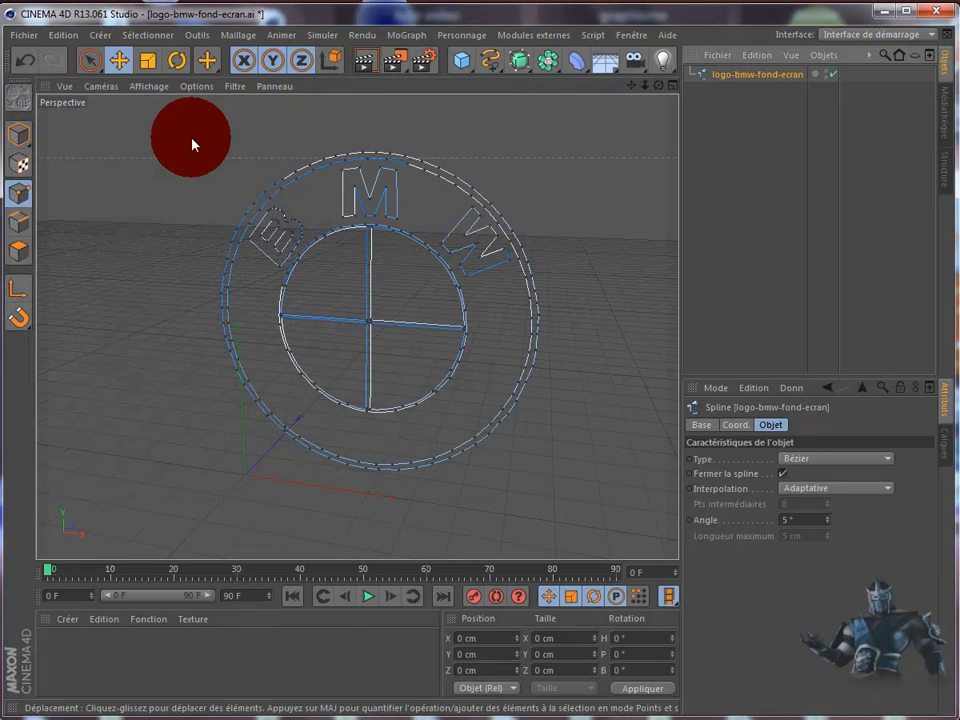
left_click(145, 39)
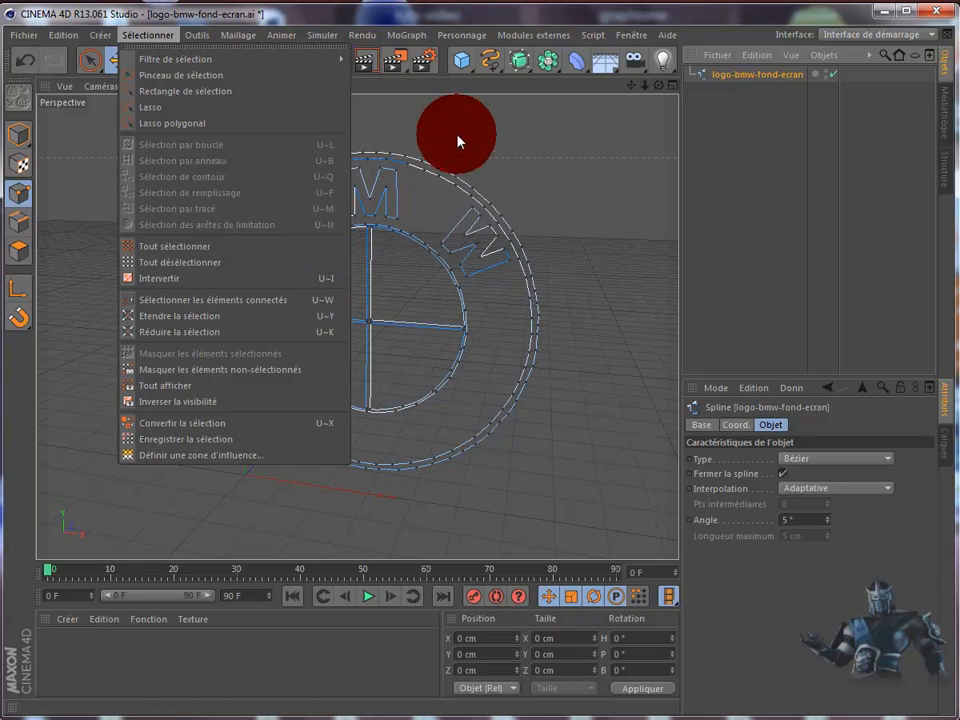
Step: Select one point on each of the two outer circles and extend the selection to all their connected points
left_click(543, 137)
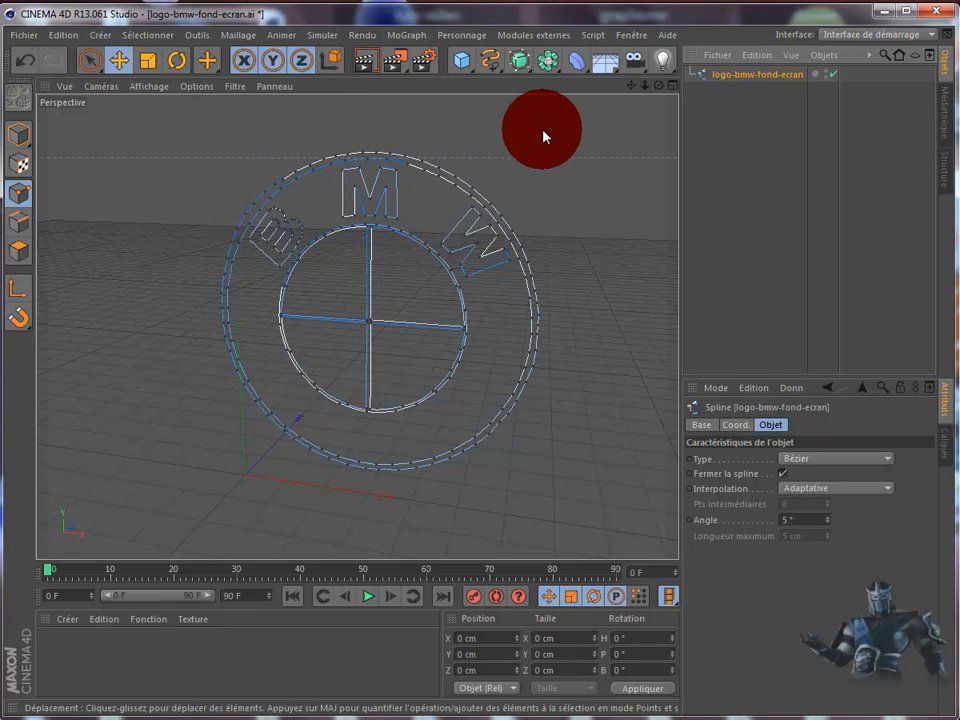
left_click(377, 155)
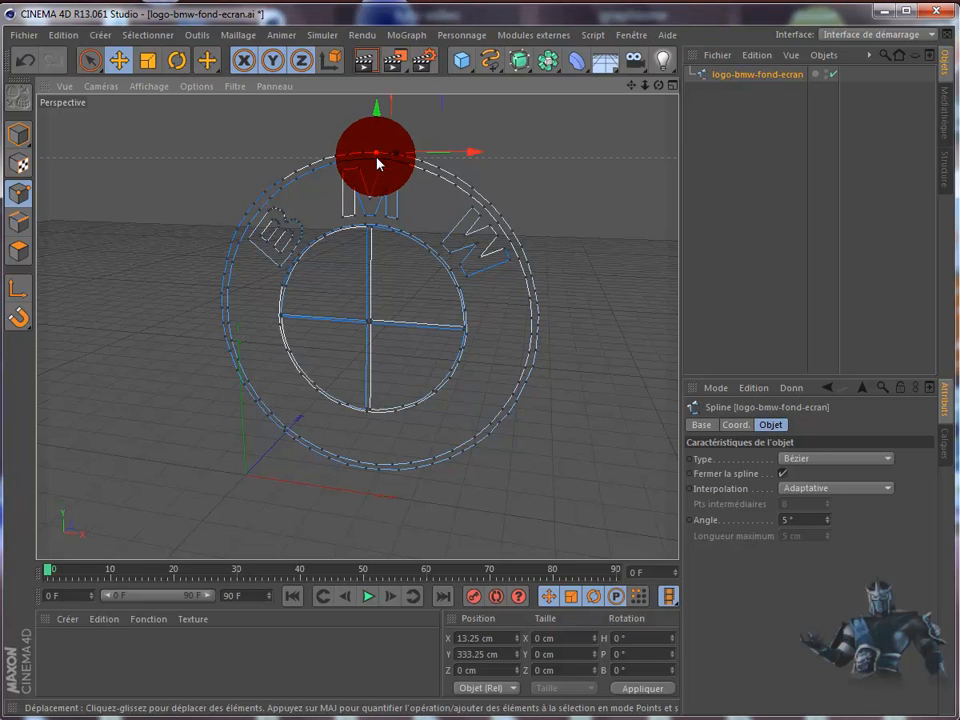
left_click(368, 159, "shift")
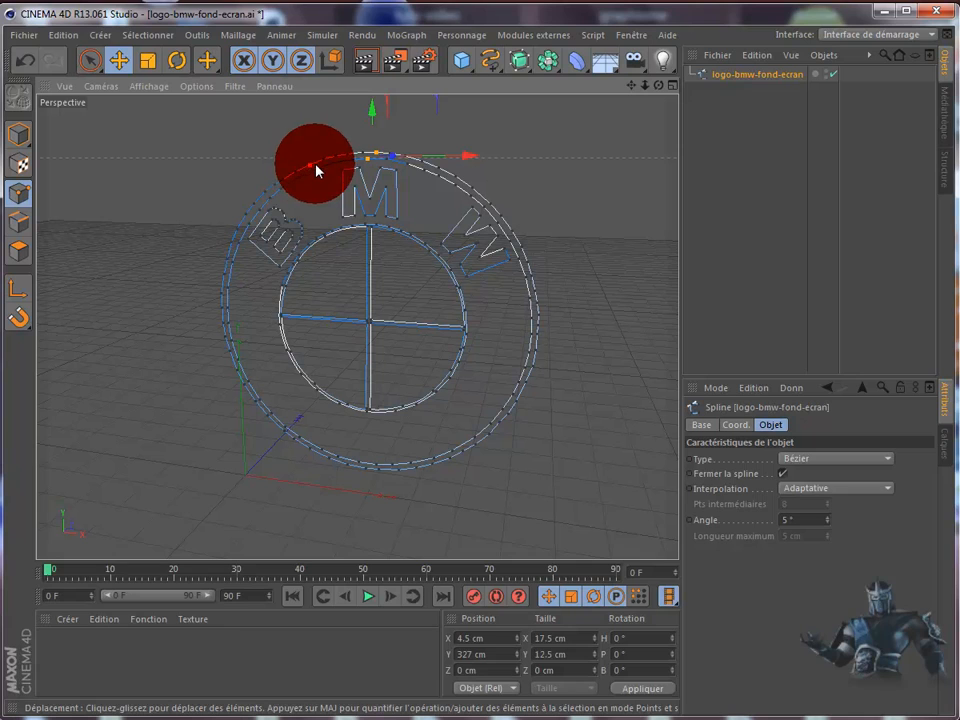
left_click(135, 36)
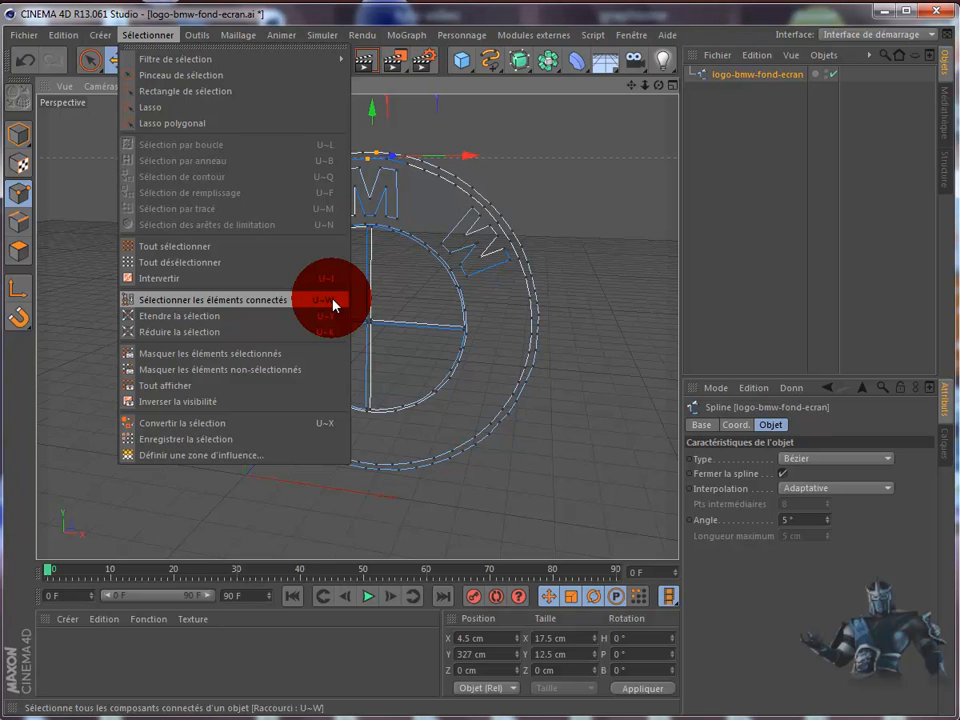
left_click(598, 272)
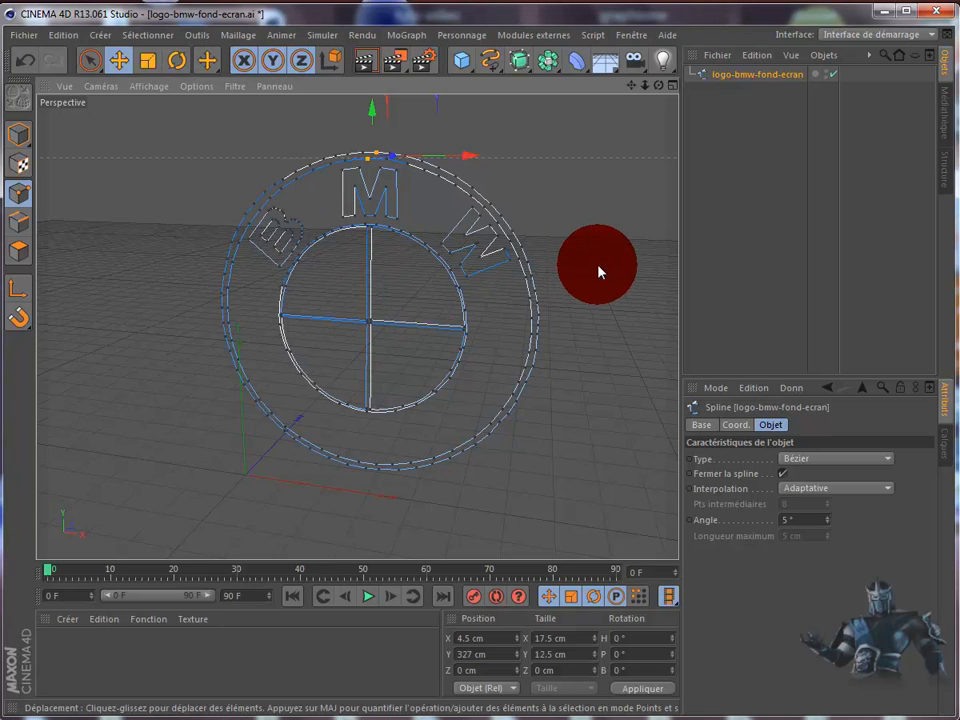
key("u")
key("w")
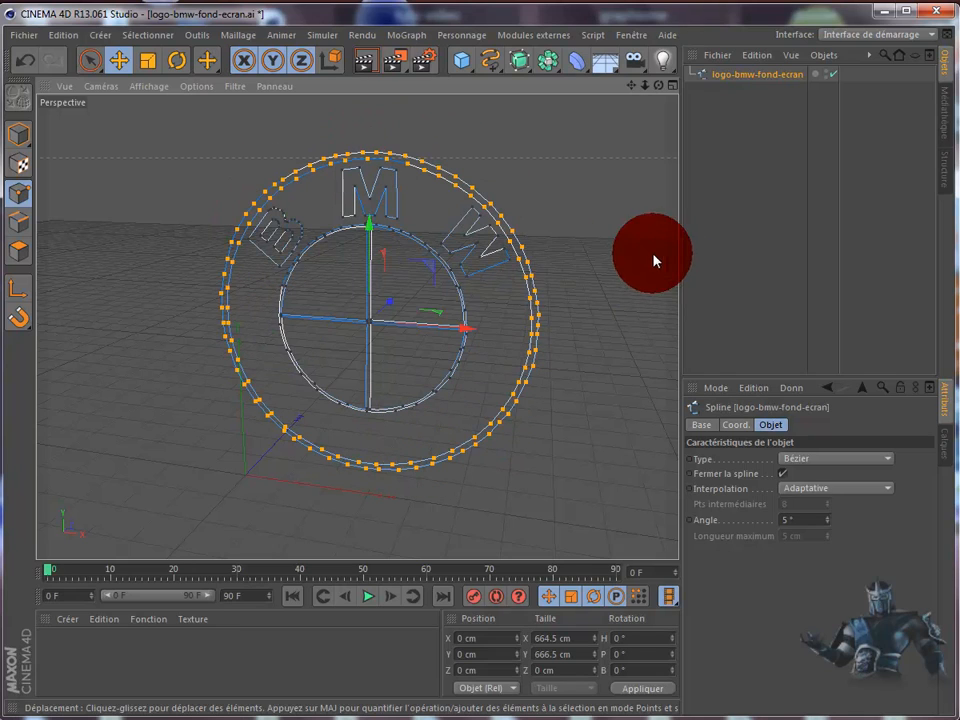
Step: Split the selected points of the two outer circles into a separate spline with Scission
right_click(580, 212)
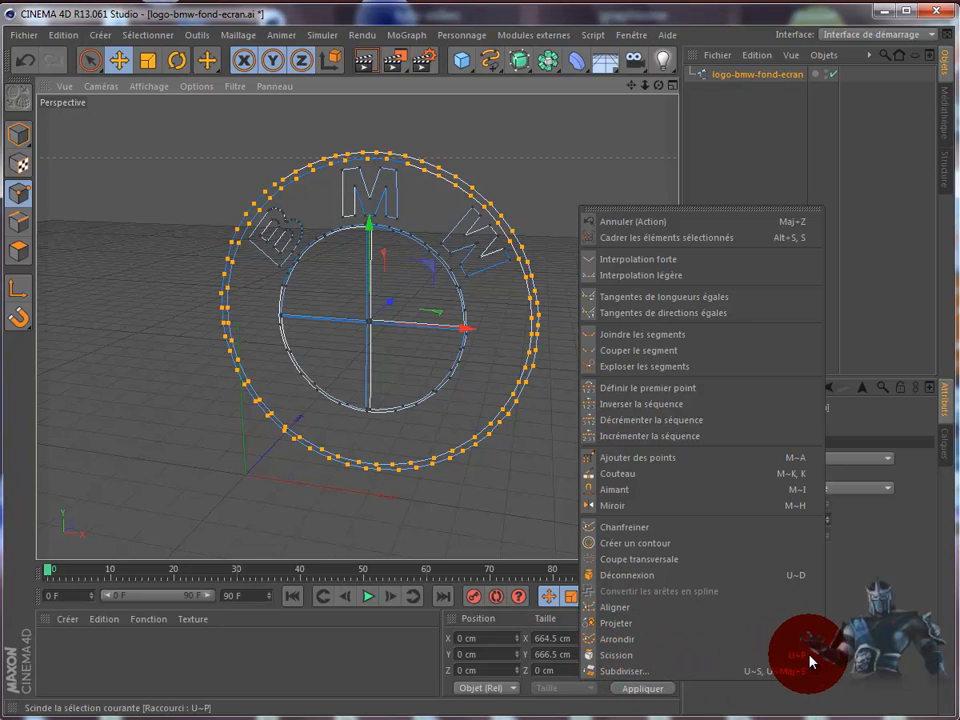
left_click(561, 167)
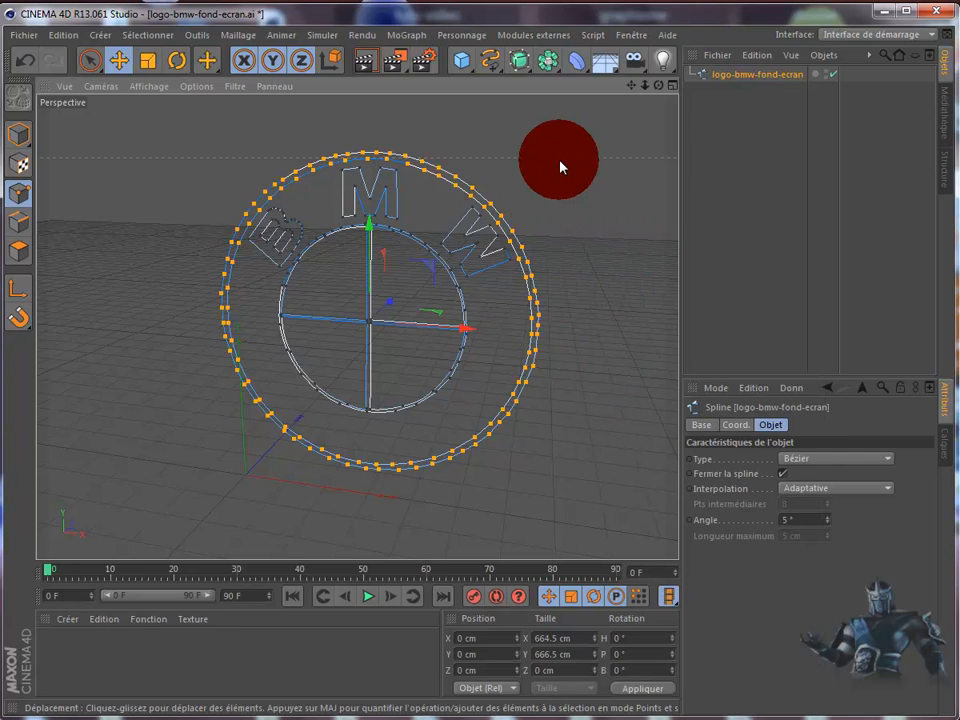
right_click(561, 167)
key("p")
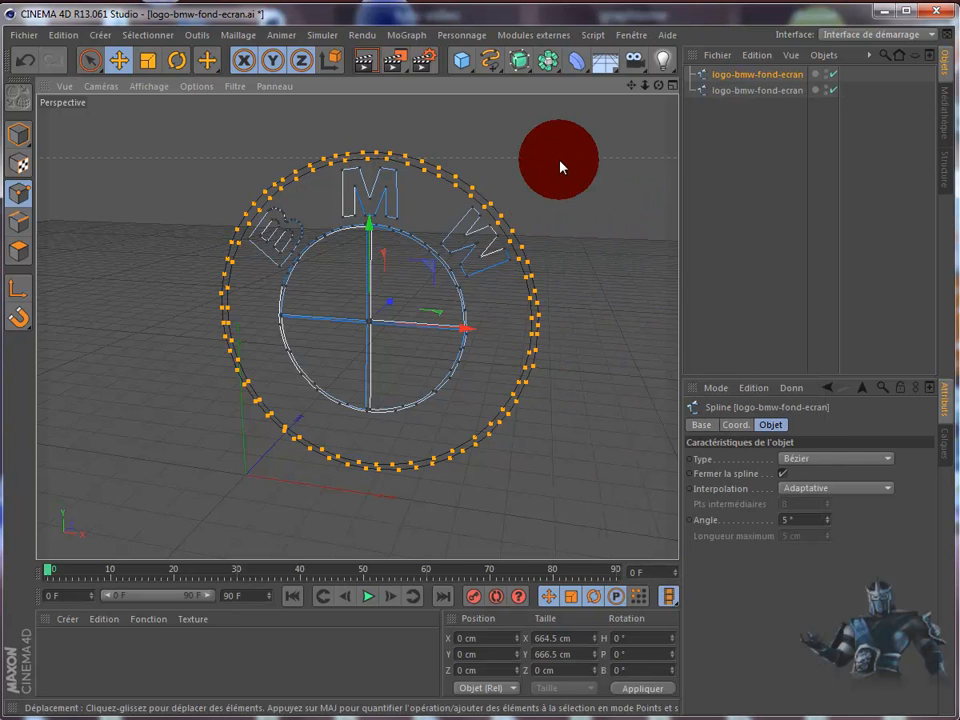
Step: Rename the split-off spline "cercle ext", hiding the logo-bmw-fond-ecran spline temporarily to check it
left_click(743, 91)
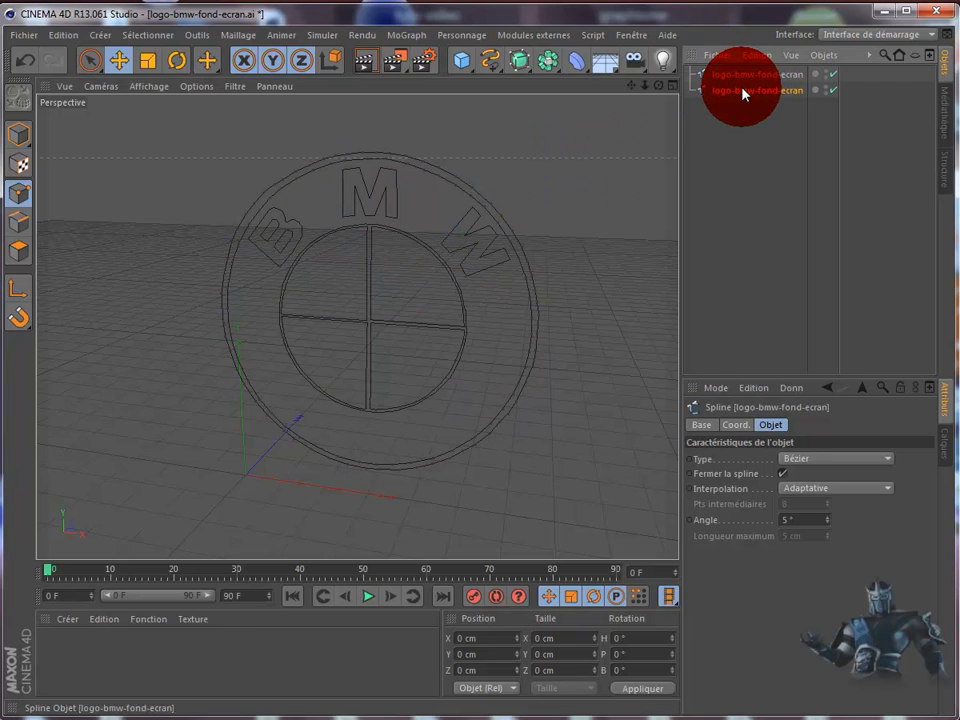
left_click(827, 73)
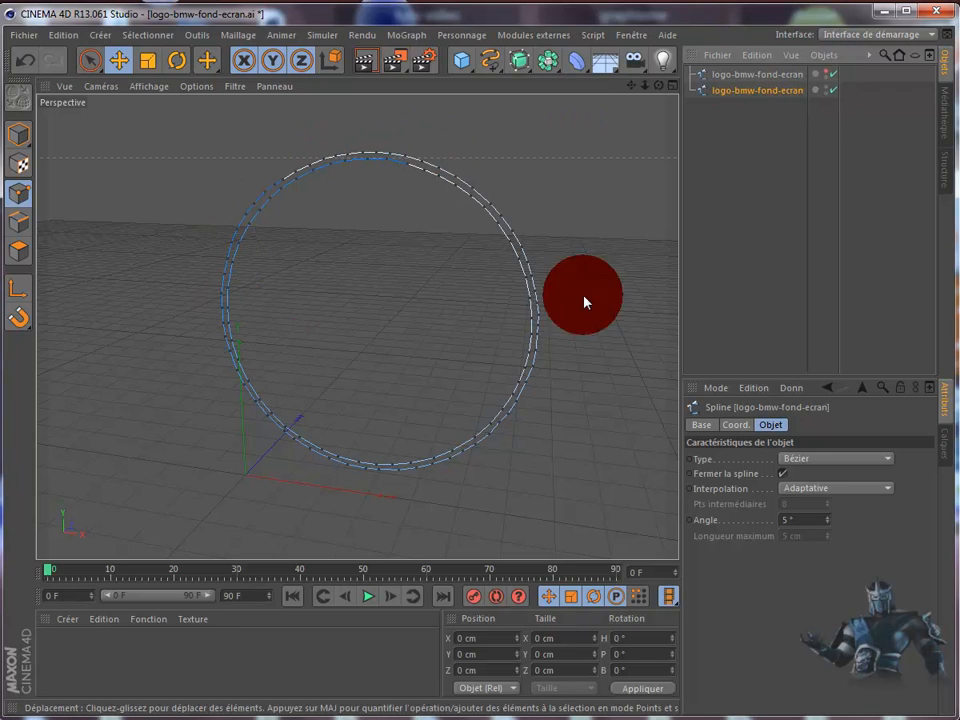
double_click(748, 91)
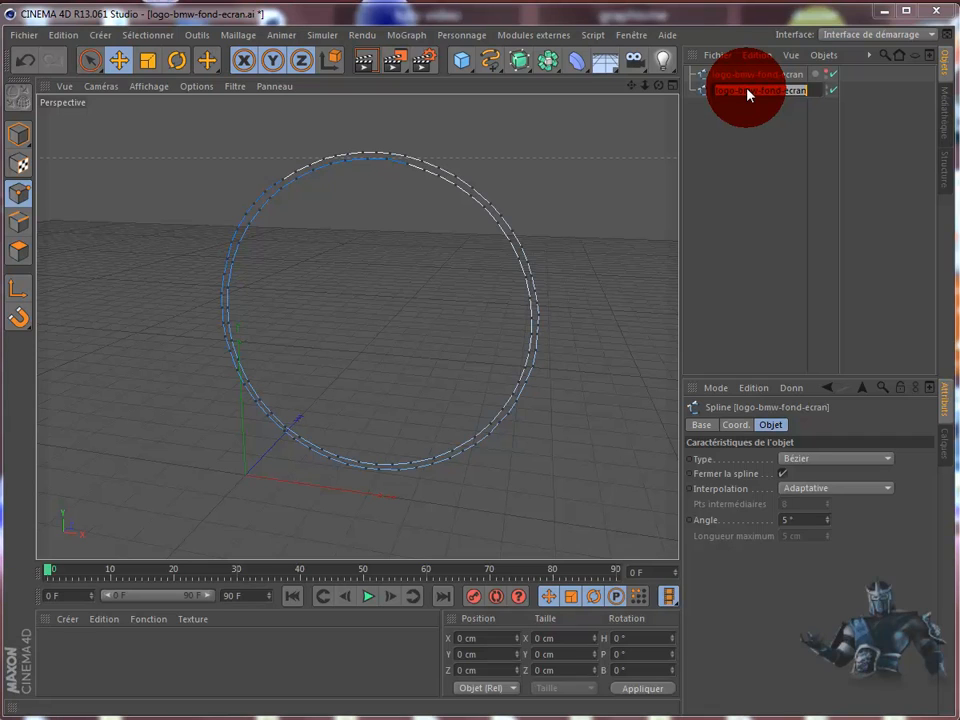
key("BackSpace")
left_click(736, 160)
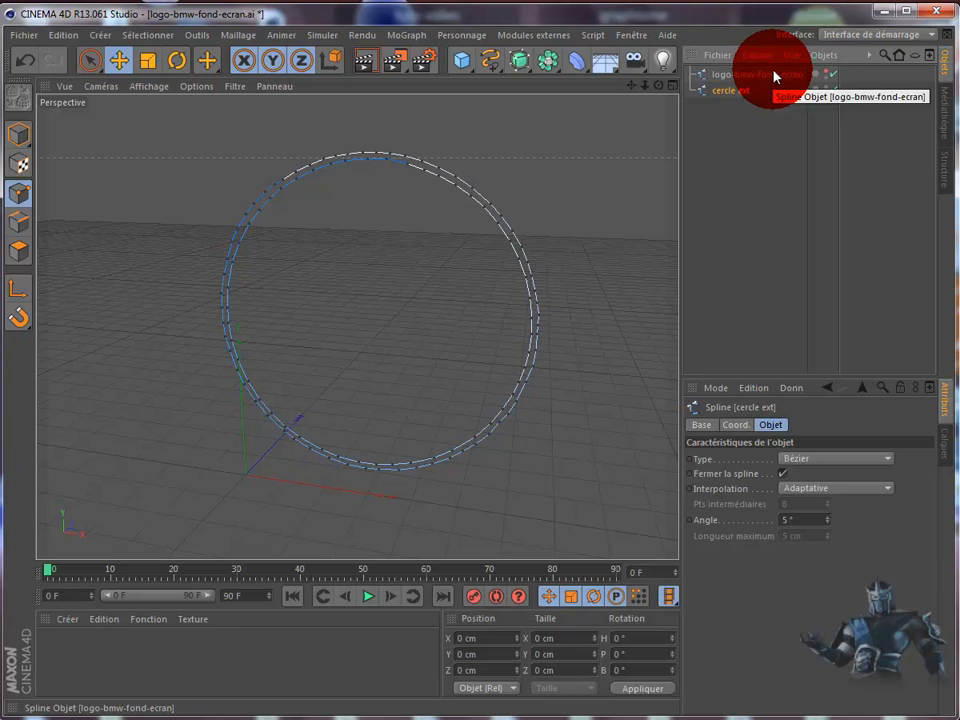
left_click(826, 75)
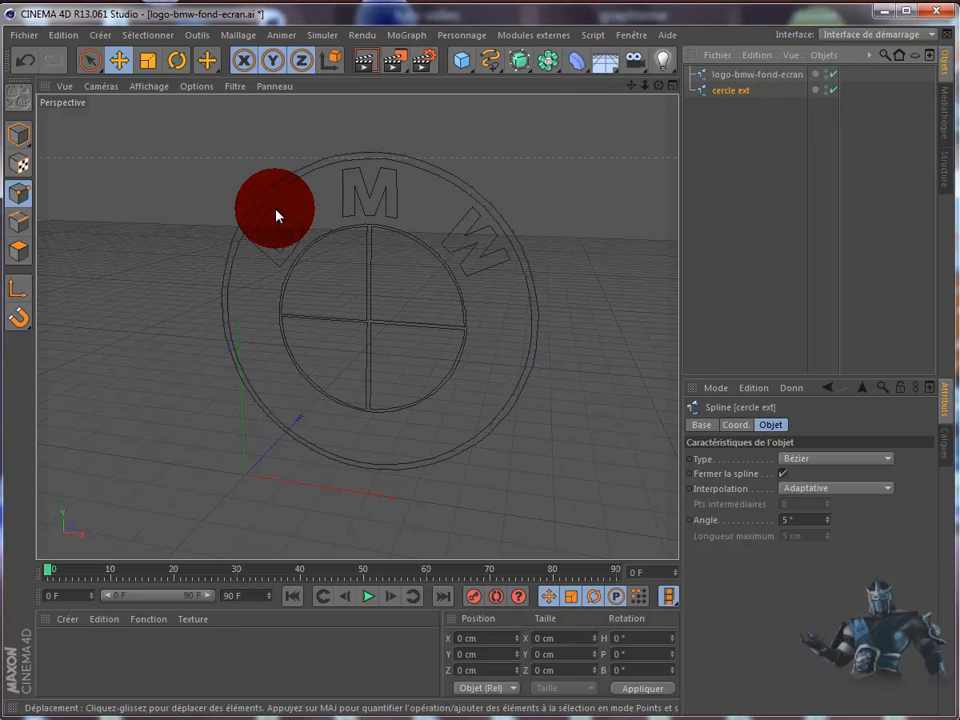
Step: Delete the outer circles' points from logo-bmw-fond-ecran and select all connected points of the letters B, M and W
left_click(787, 76)
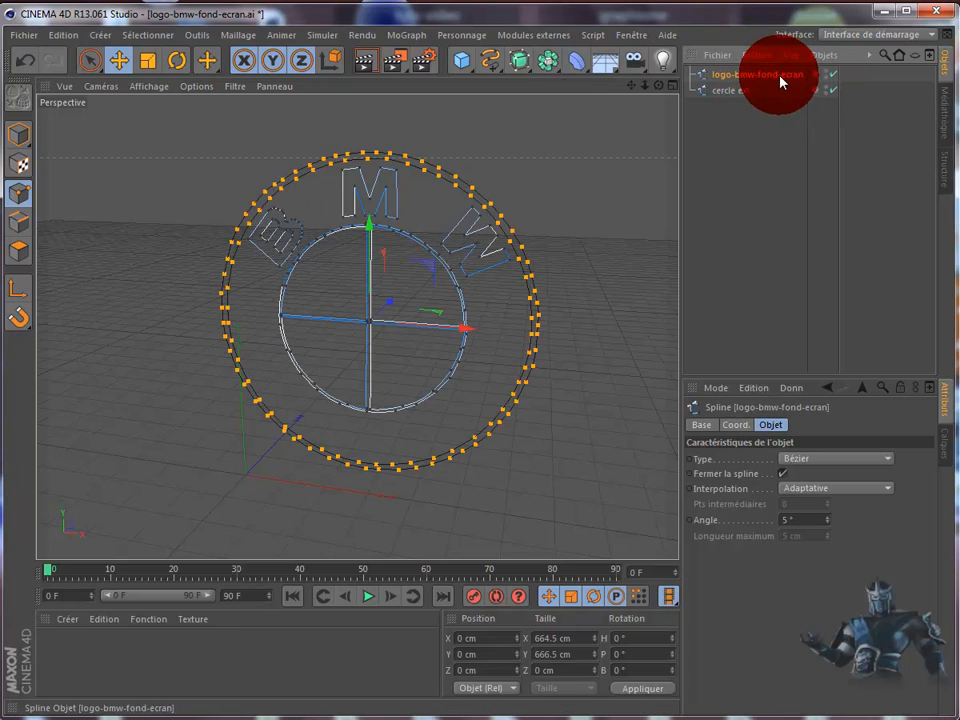
left_click(276, 221)
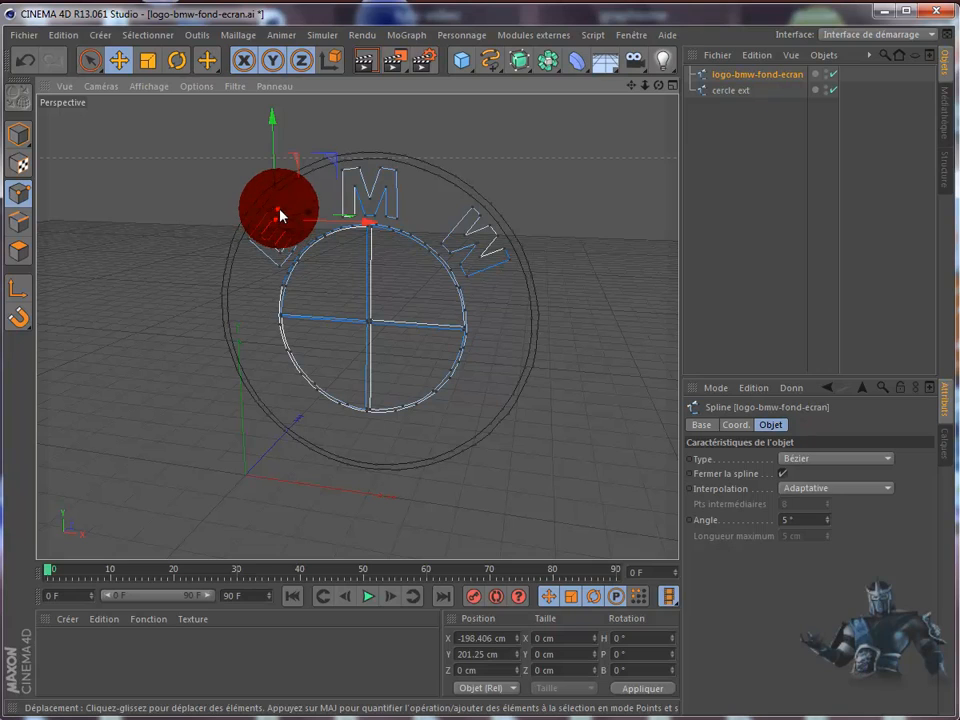
left_click(279, 209, "shift")
left_click_drag(345, 181, 292, 236)
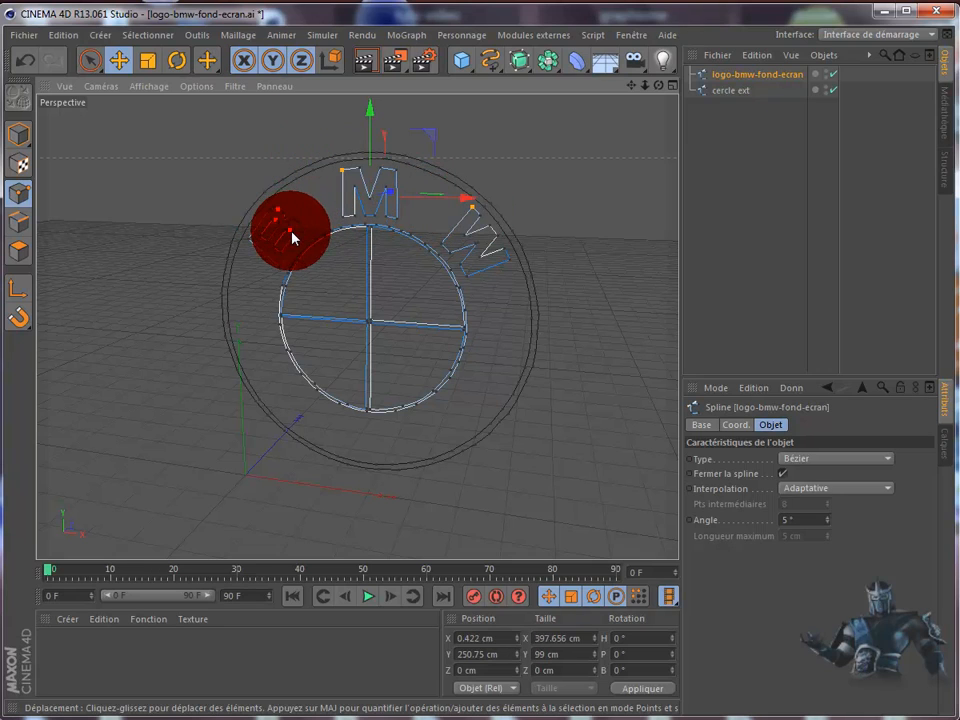
left_click(291, 232, "shift")
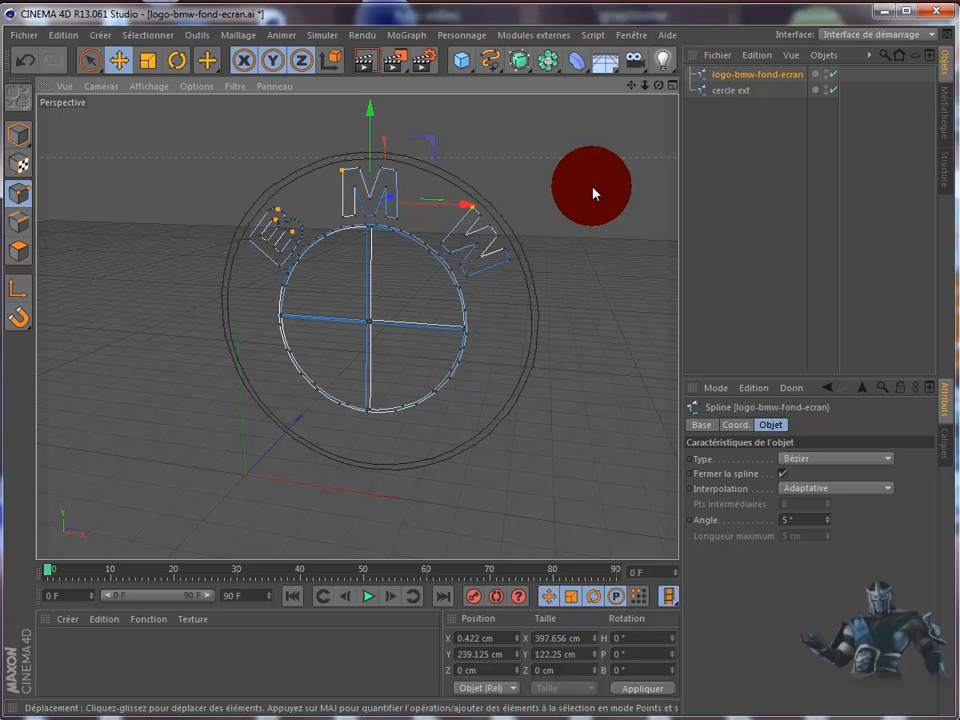
key("ctrl+a")
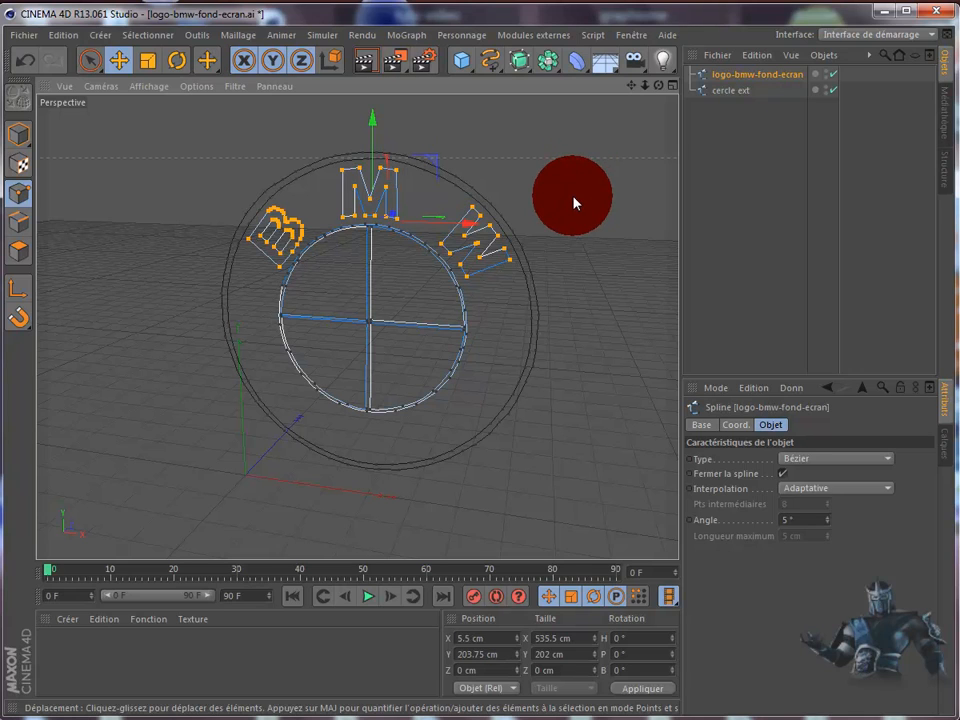
Step: Split the selected letter points into a separate spline and rename it "bmw"
key("u")
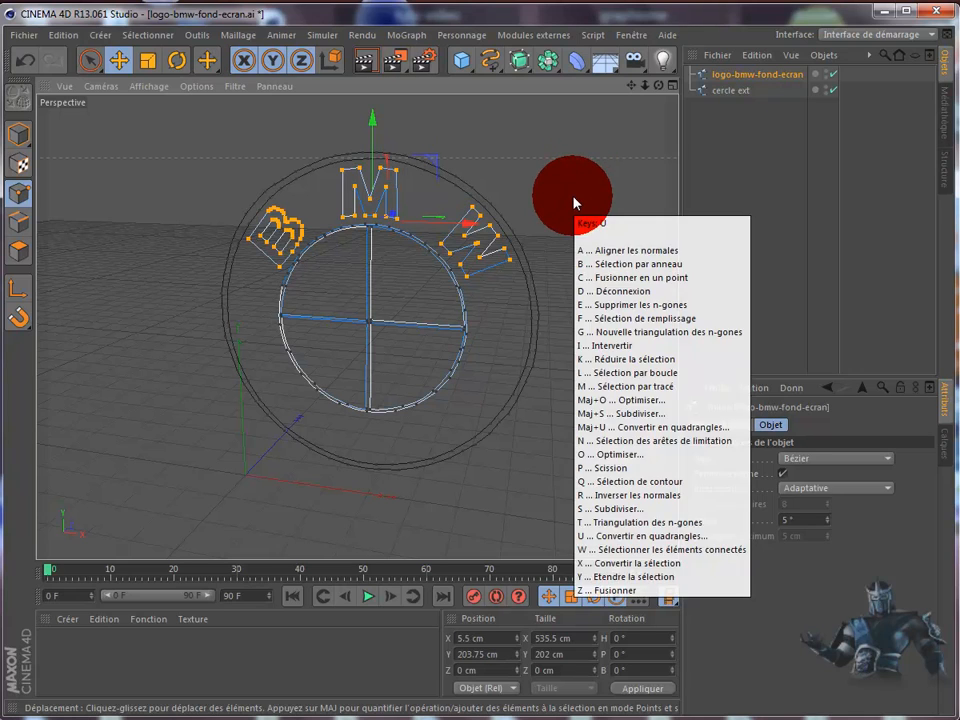
key("p")
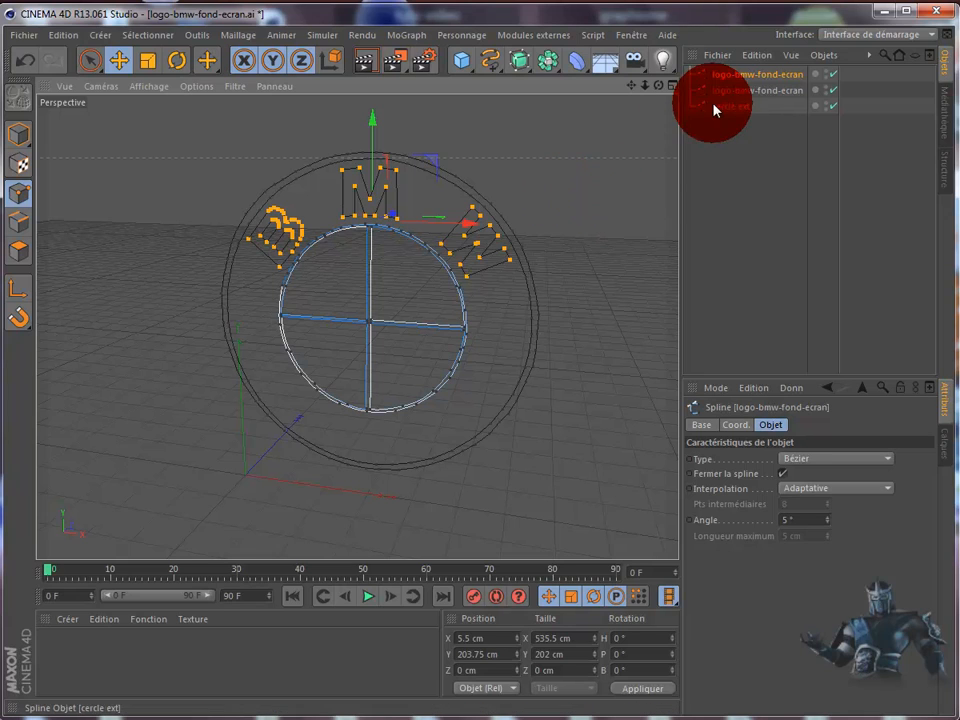
double_click(740, 91)
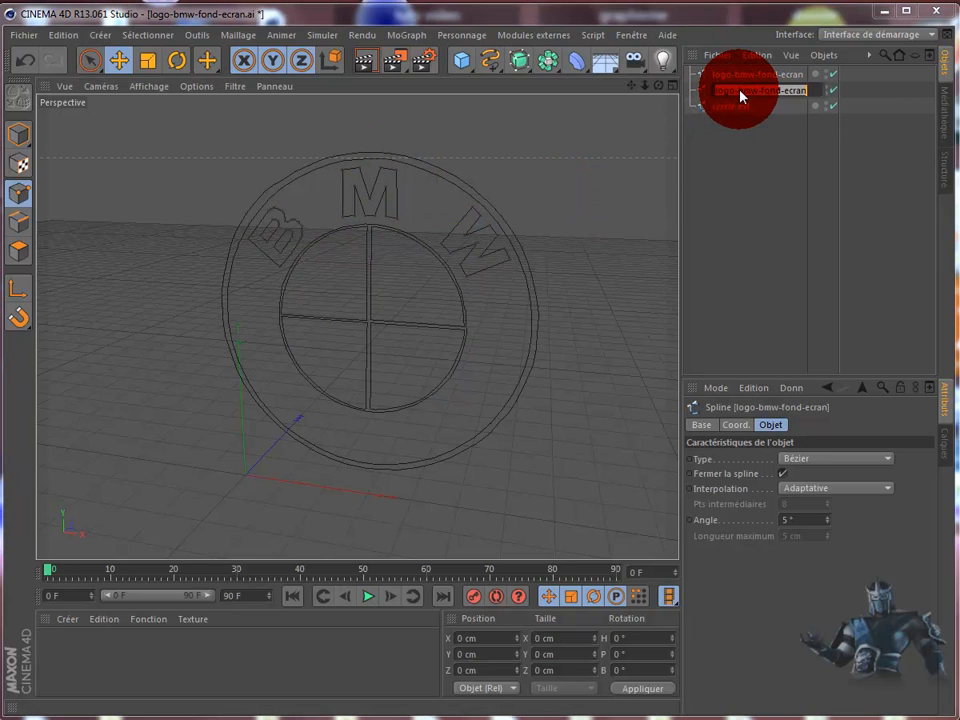
key("BackSpace")
key("Return")
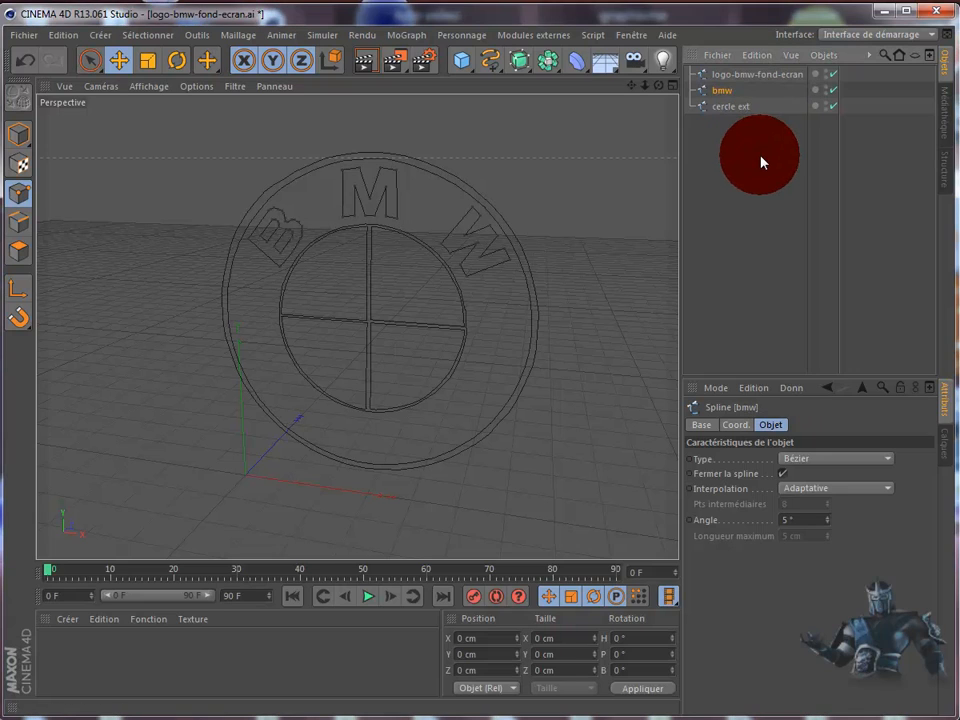
Step: Delete the letters' points from the logo-bmw-fond-ecran spline and hide the bmw spline
left_click(744, 77)
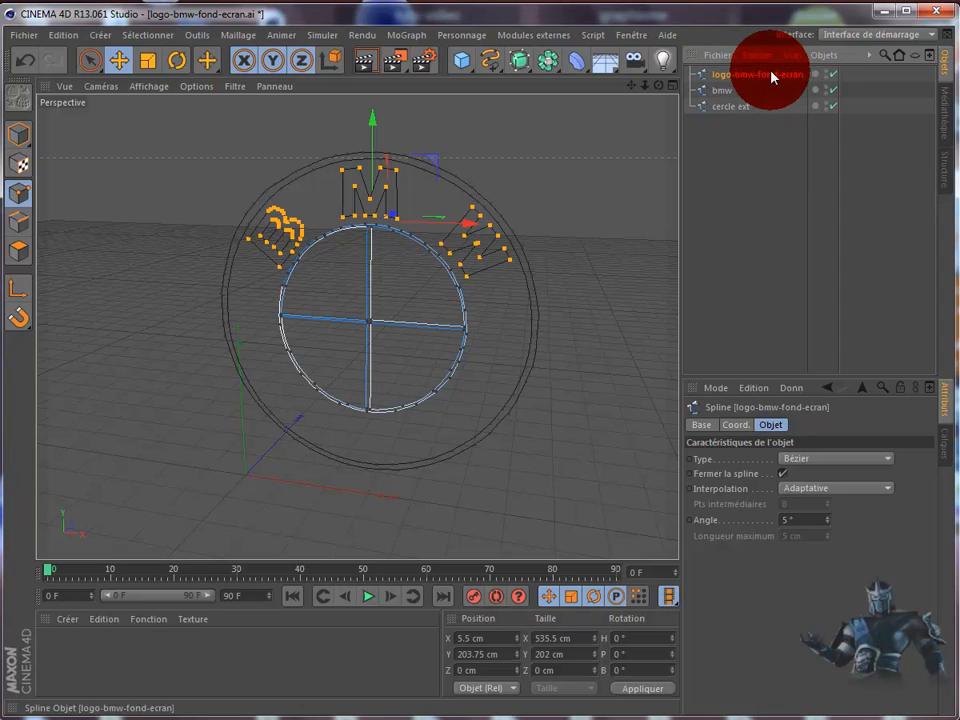
left_click(590, 180)
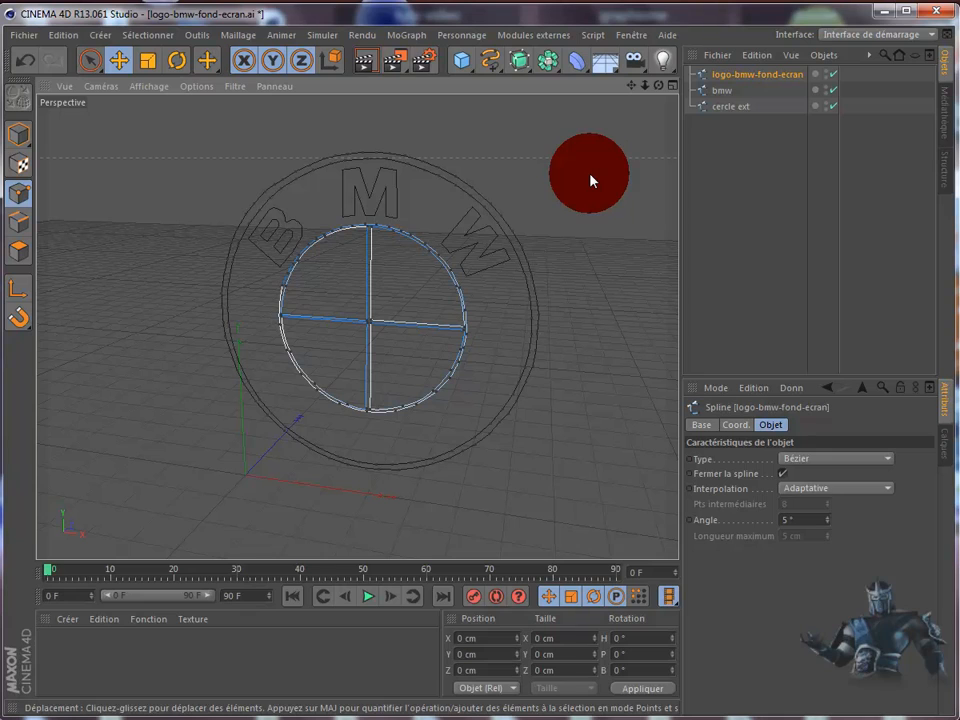
left_click(826, 90)
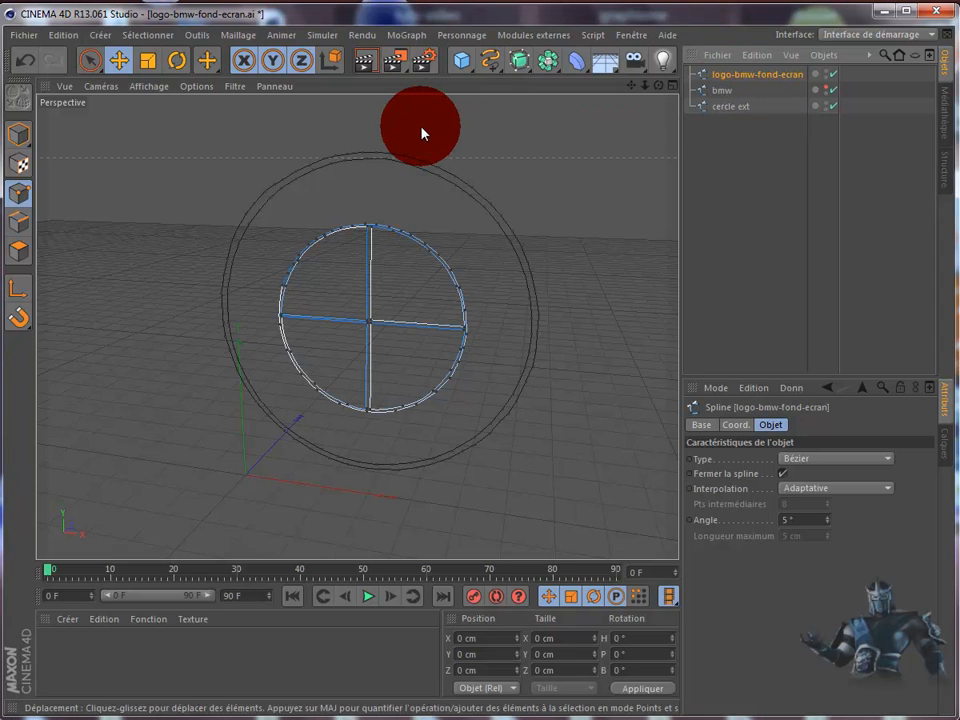
Step: Select all connected points of the remaining large circle and of the central circle's outline in logo-bmw-fond-ecran
left_click(368, 163)
left_click_drag(368, 163, 439, 220)
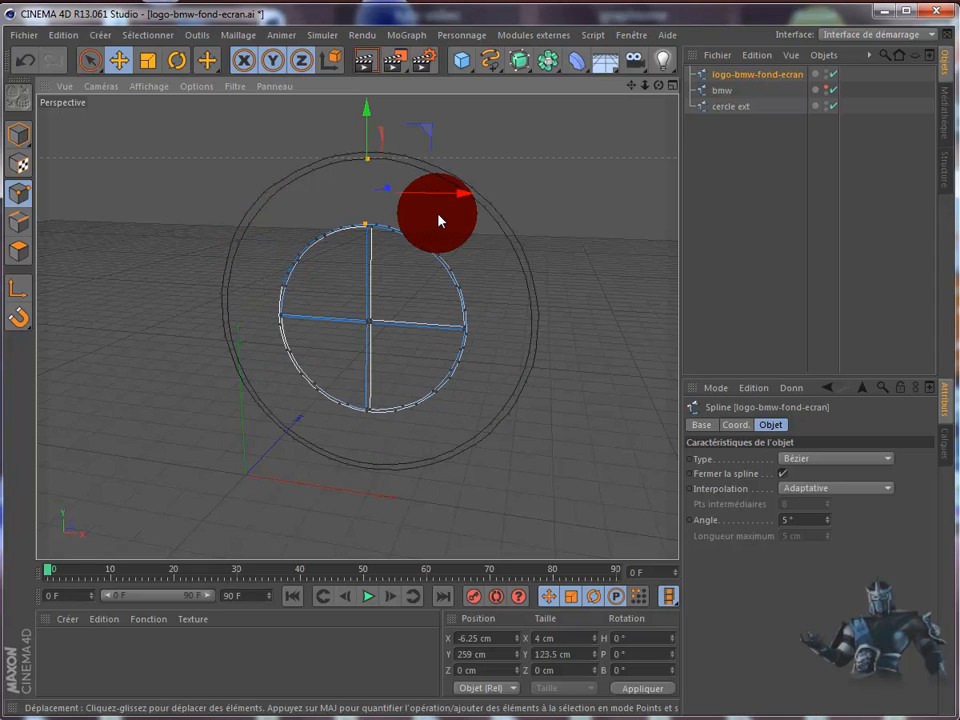
key("ctrl+a")
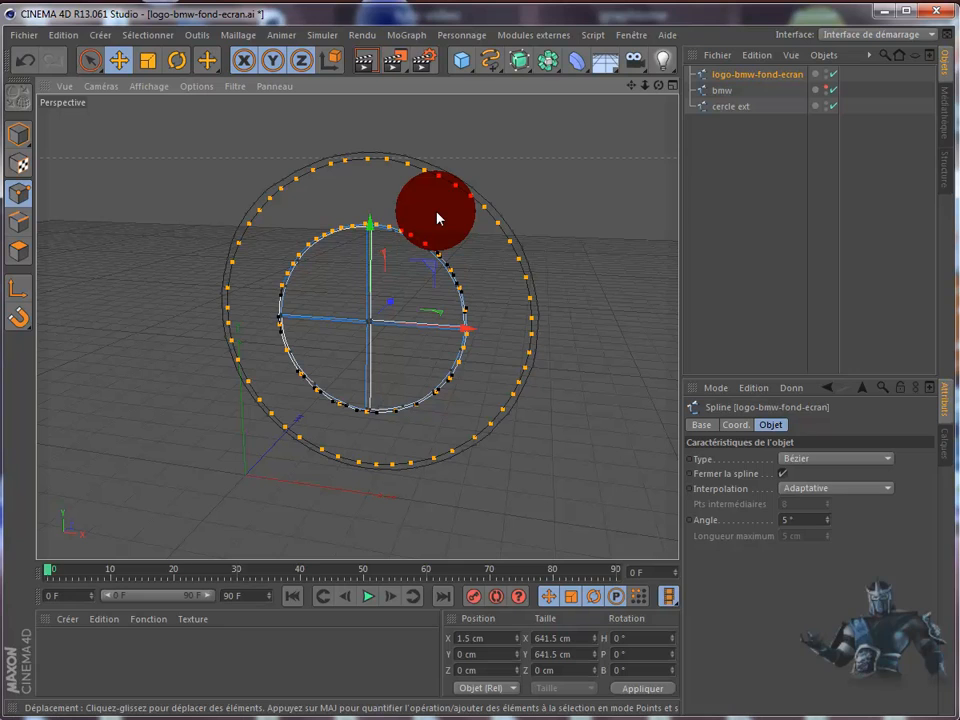
Step: Split the selected circle points into a separate spline and rename it "cercle int"
key("ctrl+v")
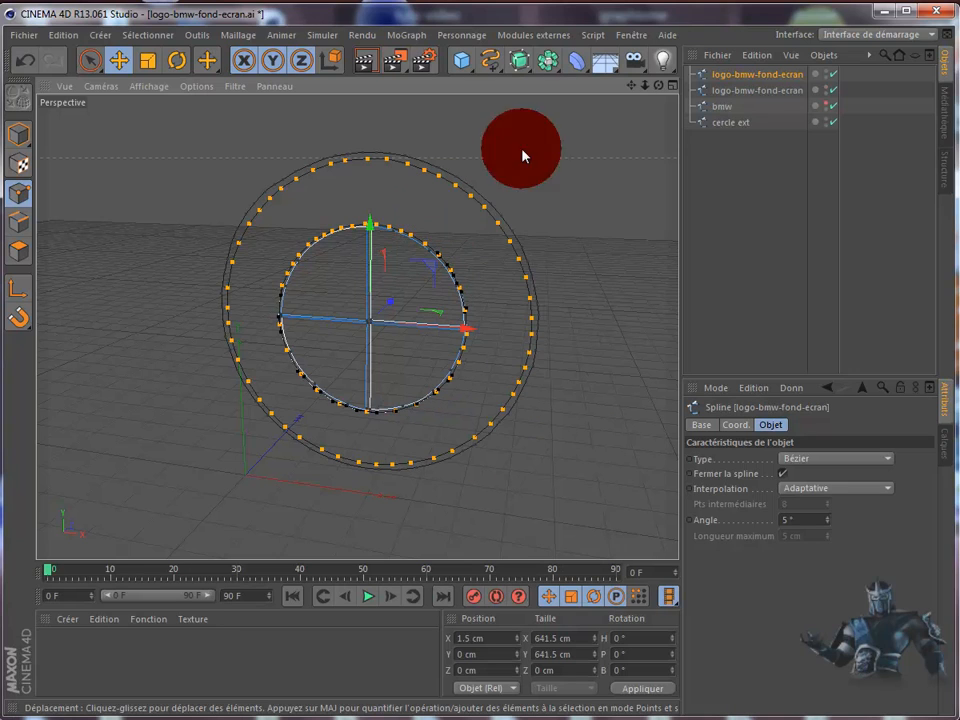
left_click(752, 92)
double_click(752, 91)
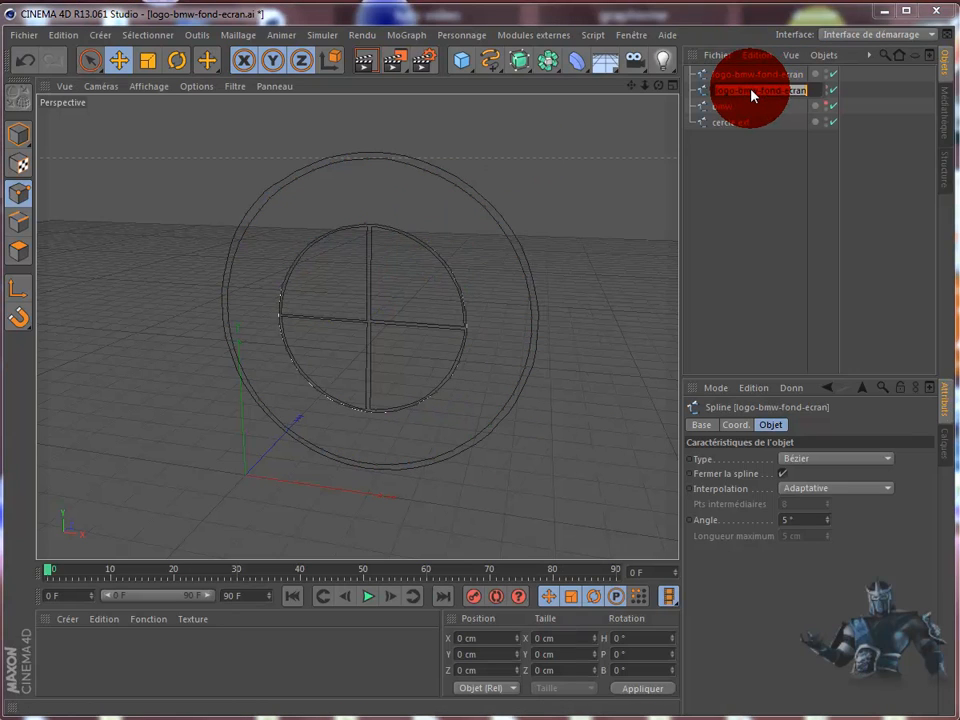
type("cercle int")
key("Return")
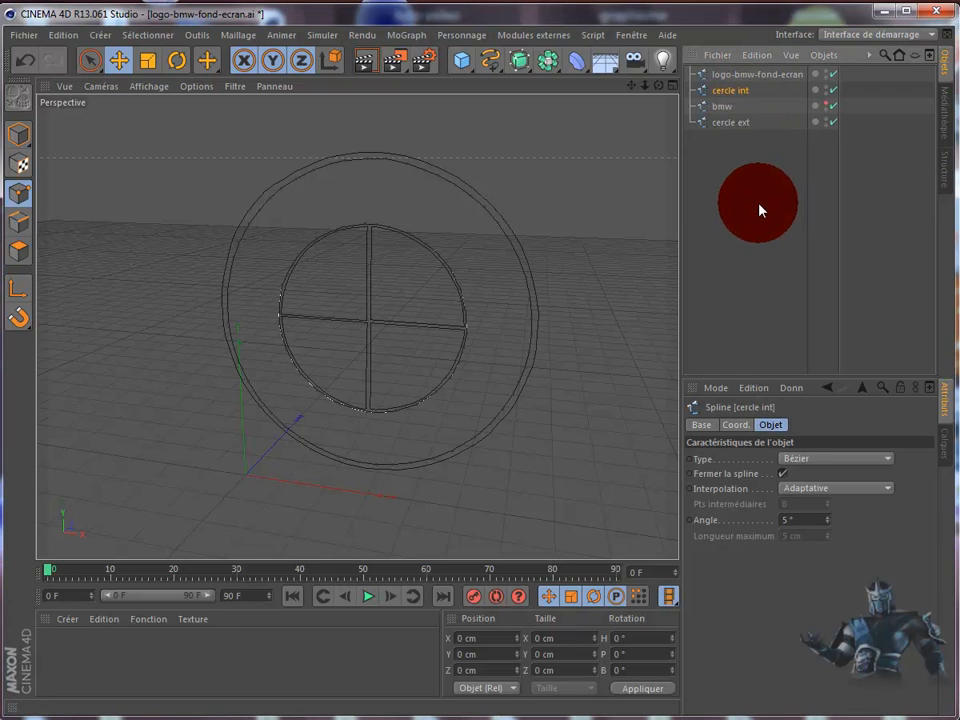
Step: Delete the already split circle points from logo-bmw-fond-ecran and select all connected points of the four central quarters
left_click(757, 76)
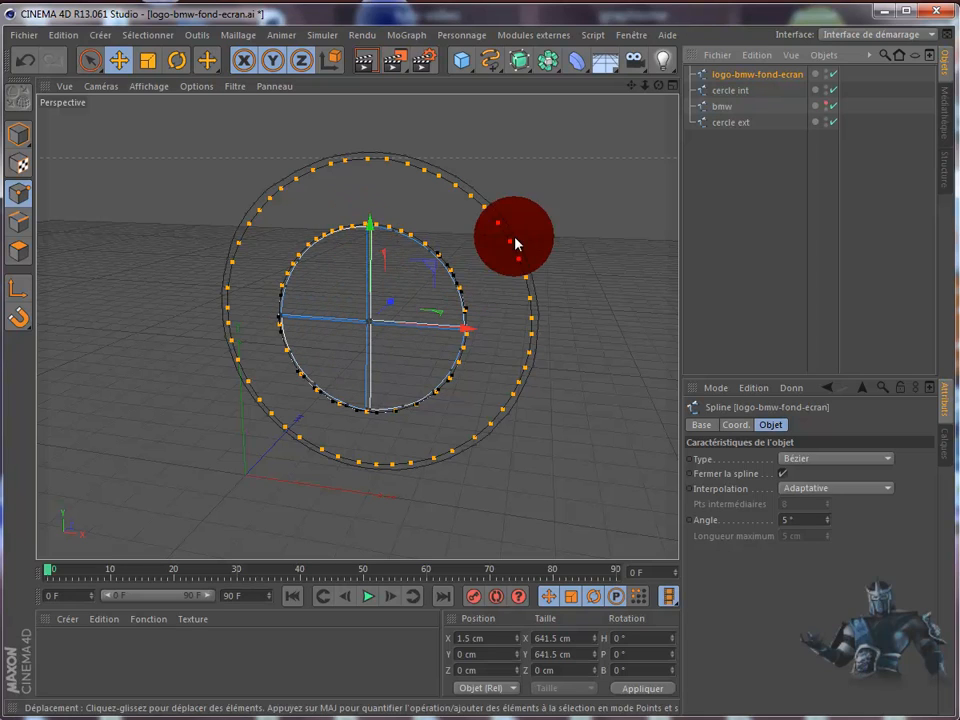
left_click(575, 187)
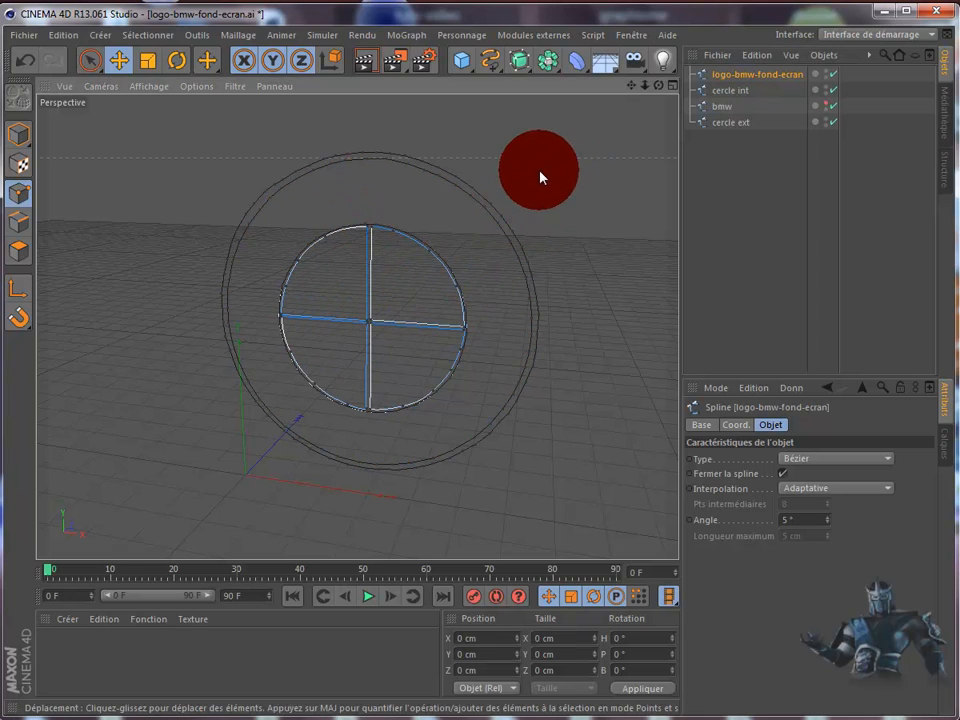
left_click(393, 234)
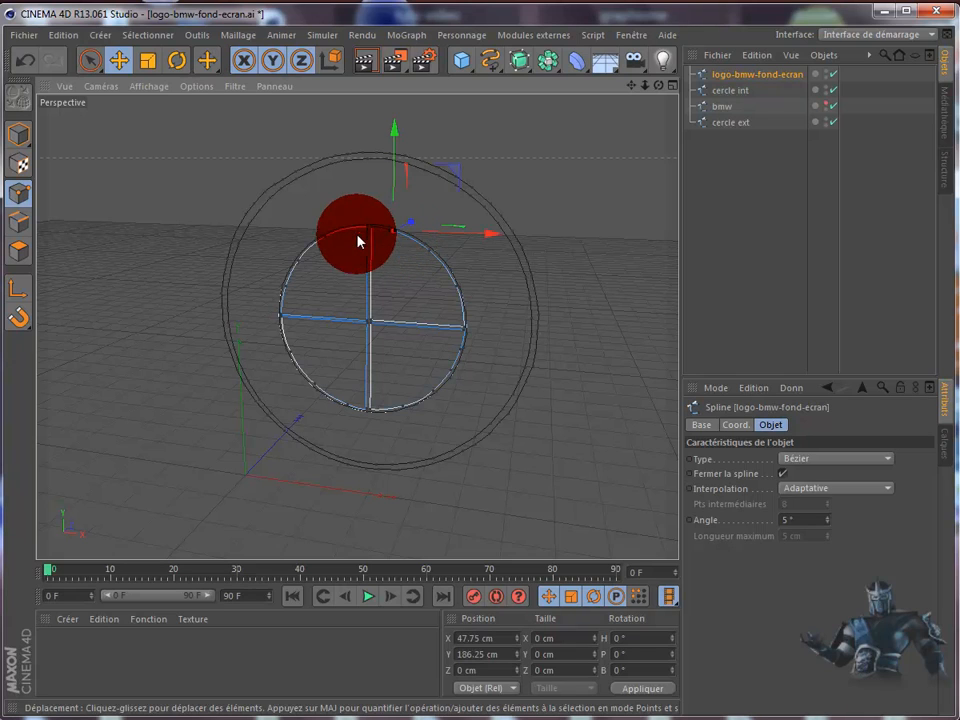
left_click(315, 383)
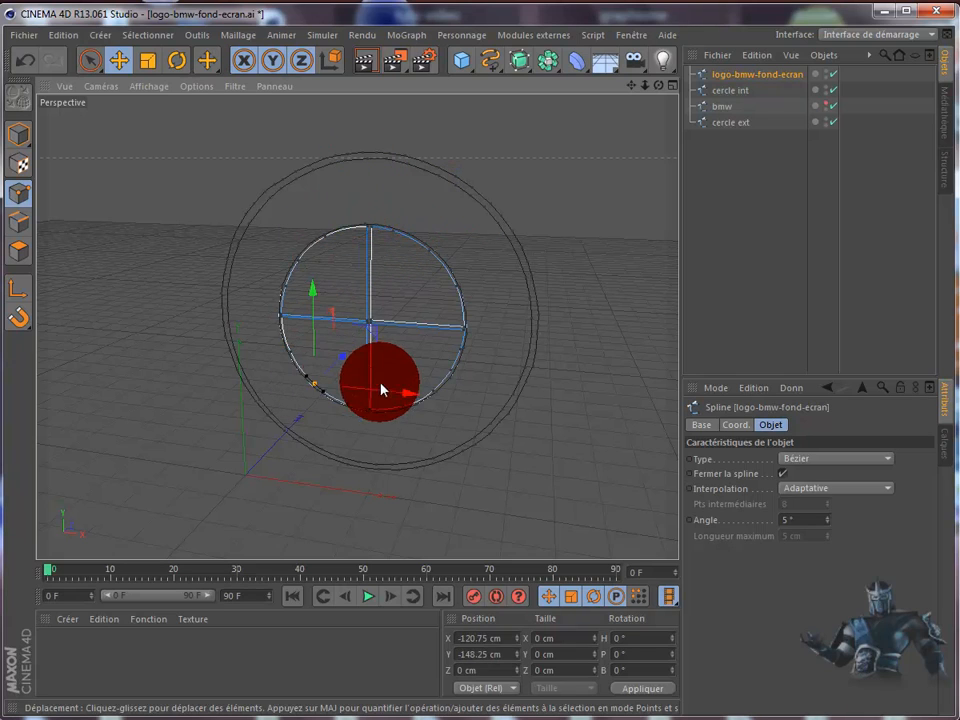
left_click(450, 375)
key("ctrl+a")
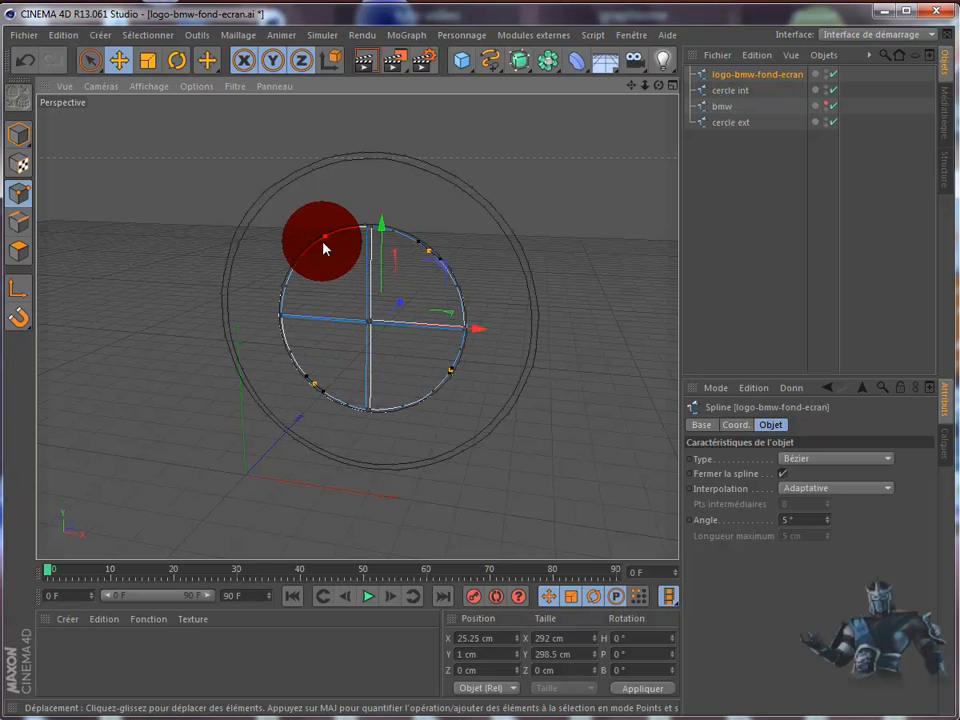
left_click(294, 350, "shift")
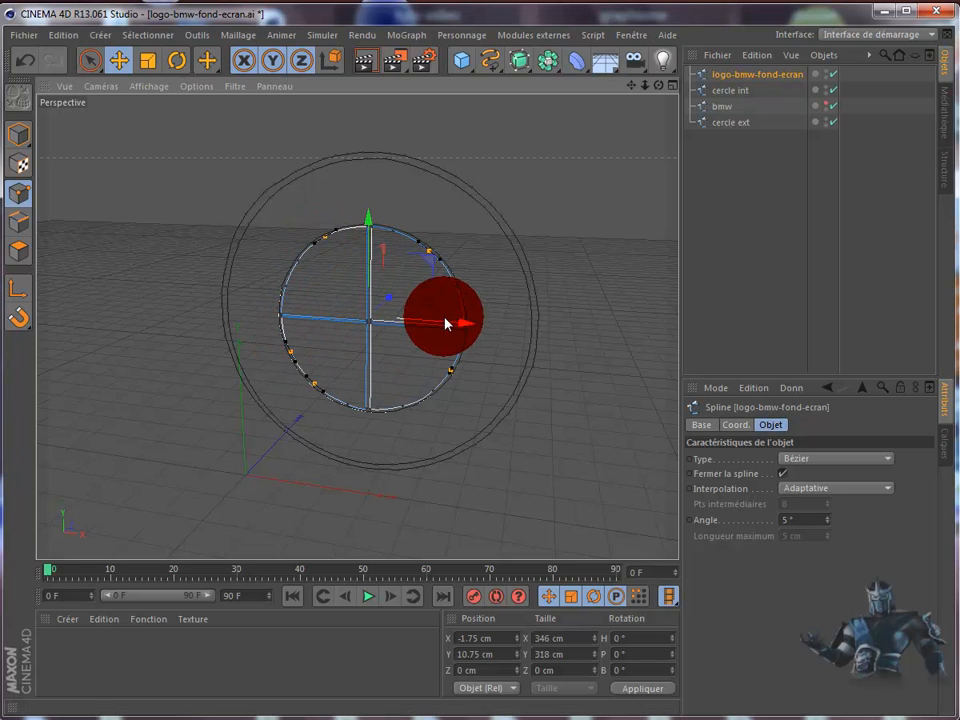
right_click(631, 289)
key("ctrl+a")
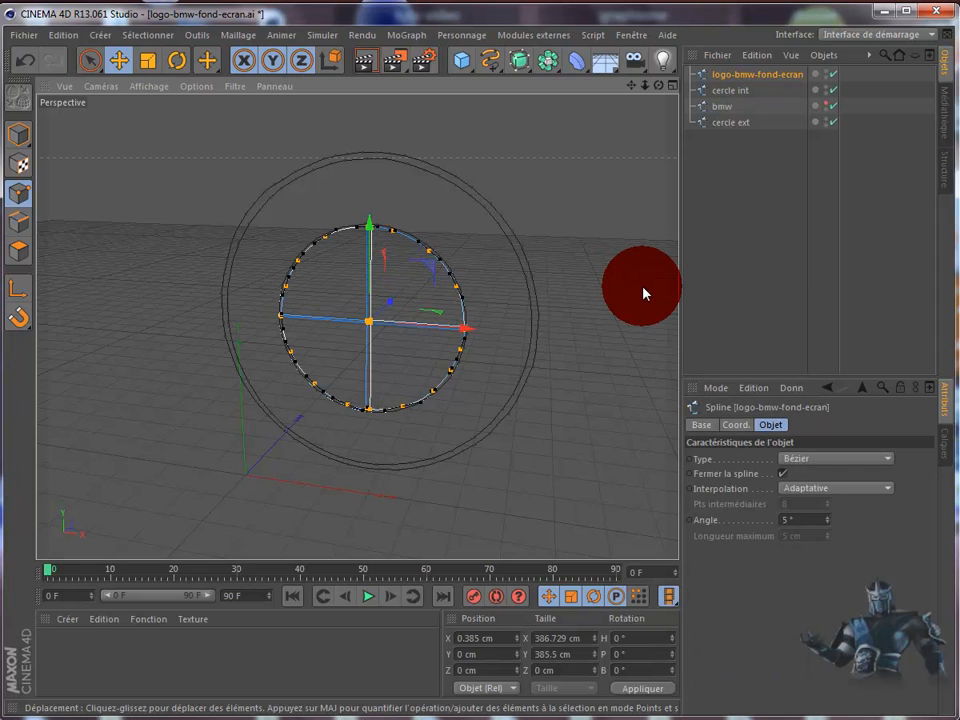
Step: Split the selected quarter points into a separate spline and rename it "4"
key("ctrl+c")
key("ctrl+v")
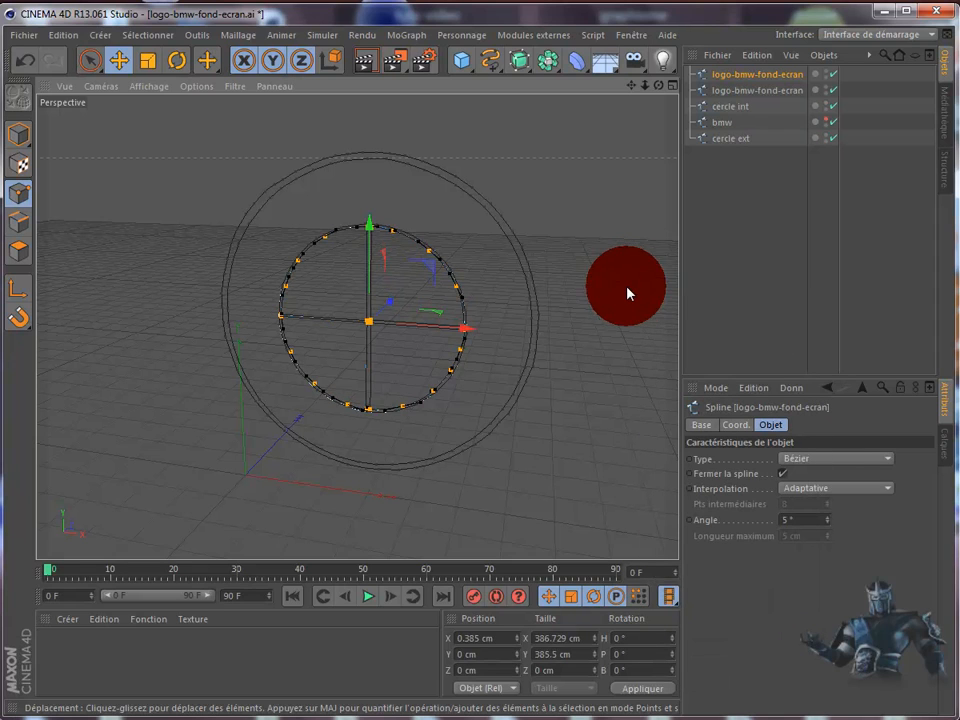
left_click(737, 92)
double_click(737, 92)
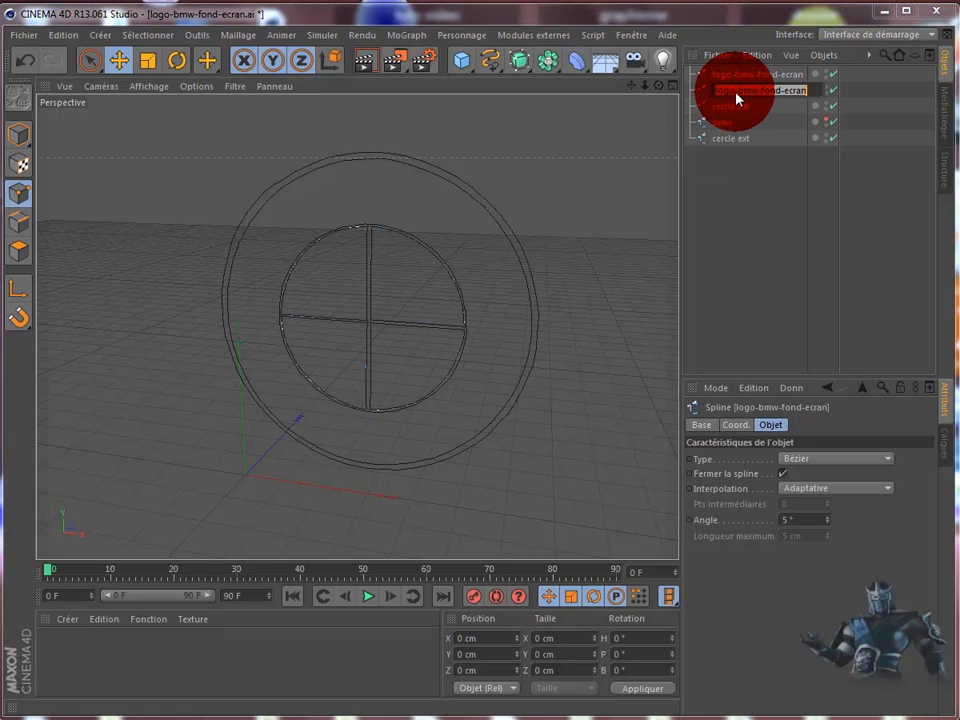
key("BackSpace")
type("4")
key("Return")
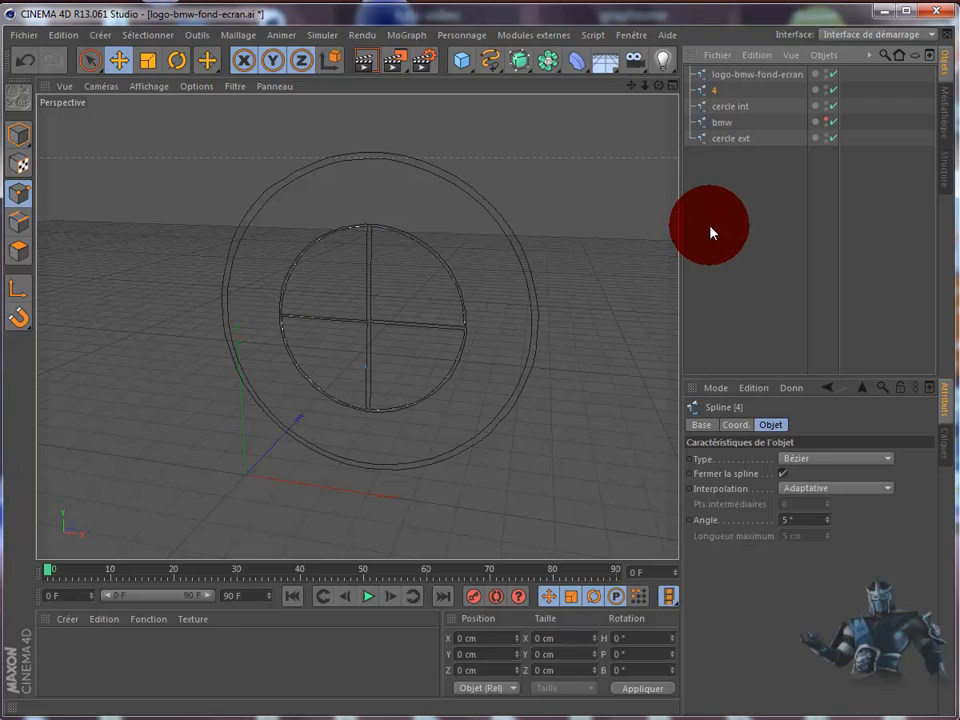
Step: Delete the quarters' points from the logo-bmw-fond-ecran spline and hide spline 4
left_click(757, 76)
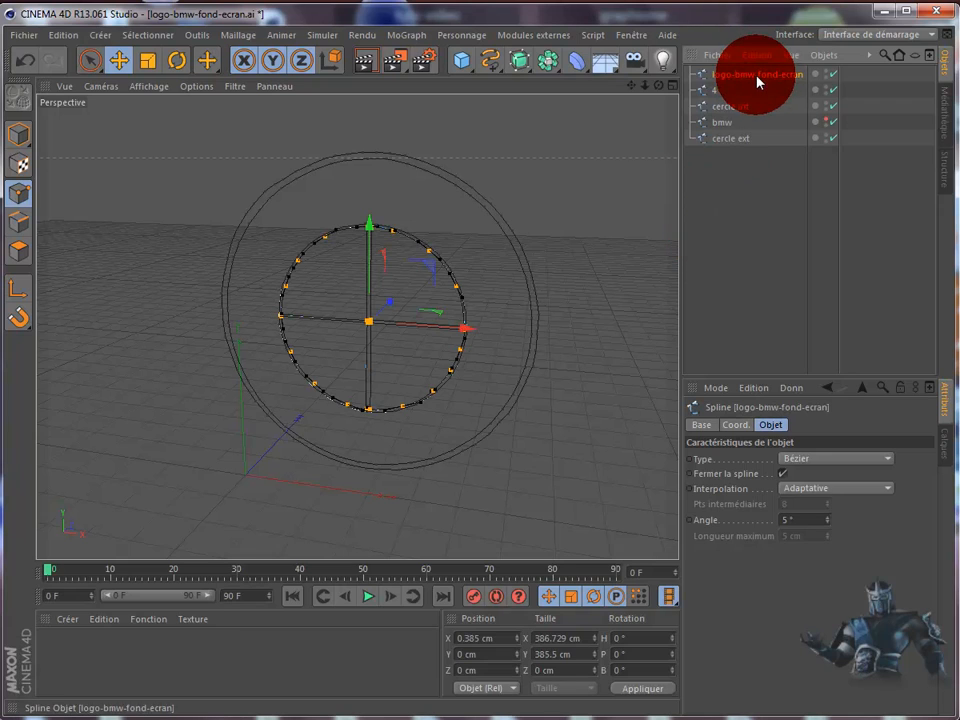
left_click(569, 133)
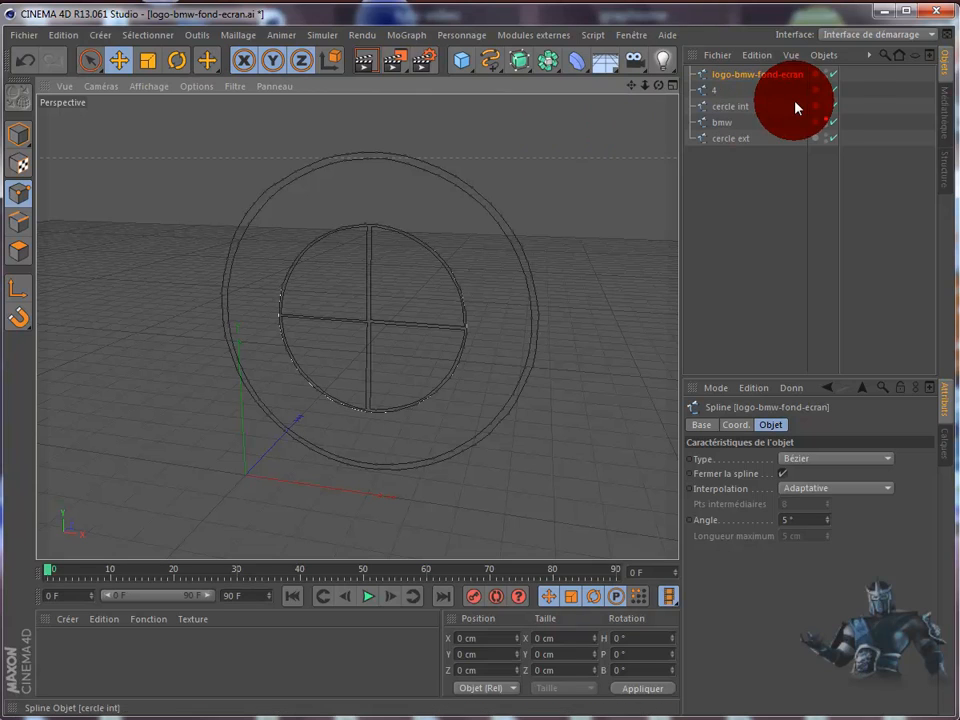
left_click(827, 88)
left_click(827, 88)
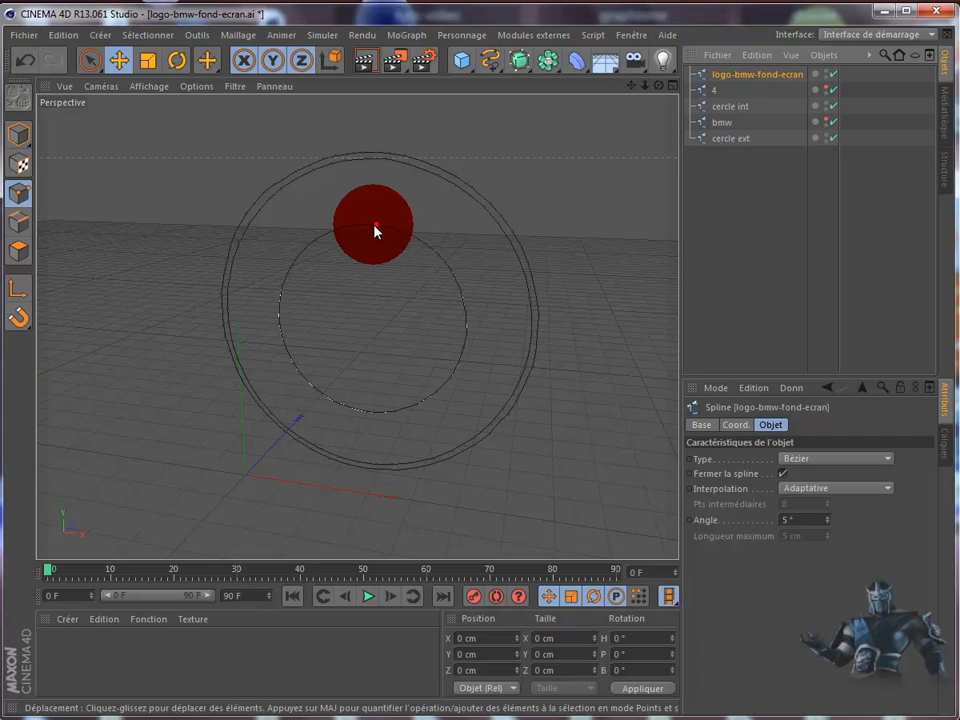
Step: Split all connected points of the remaining central circle into a separate spline and rename it "centre"
left_click(366, 228)
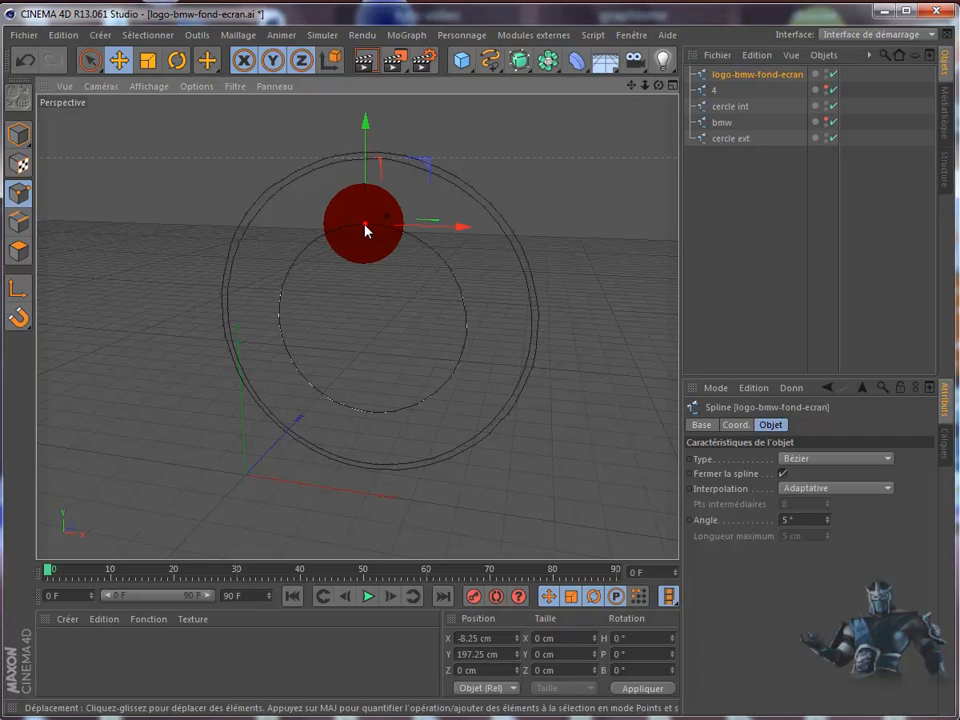
key("u")
key("w")
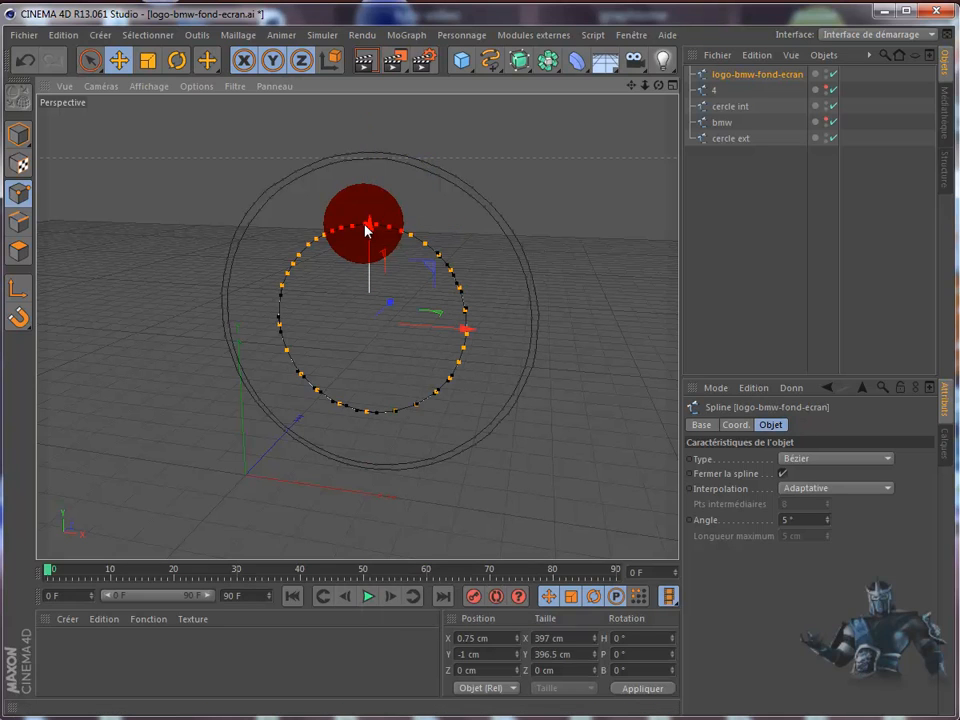
key("u")
key("p")
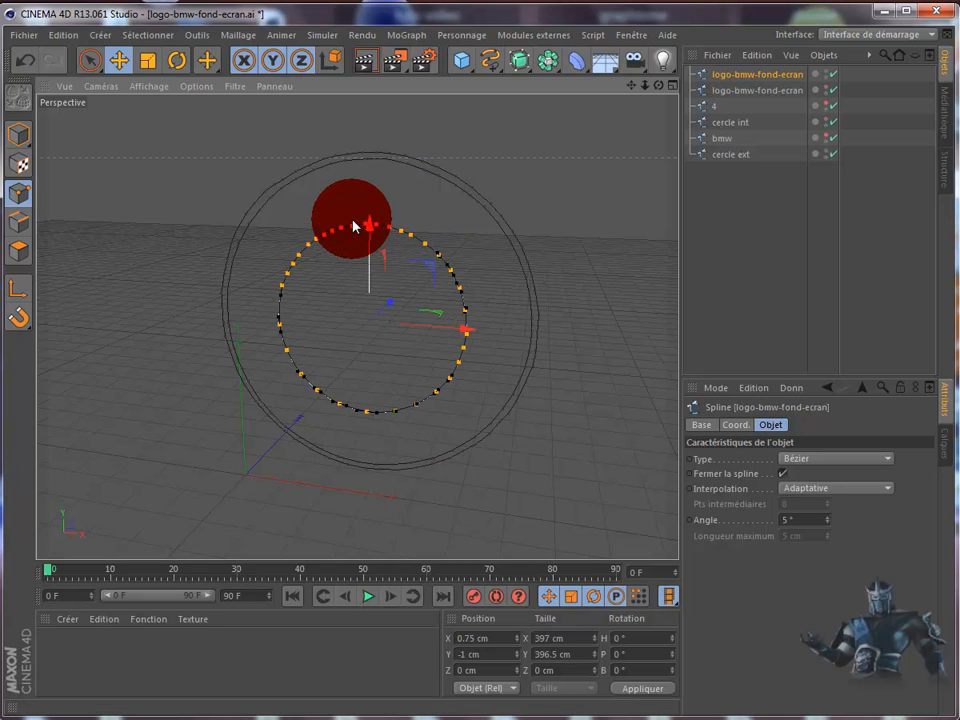
double_click(752, 91)
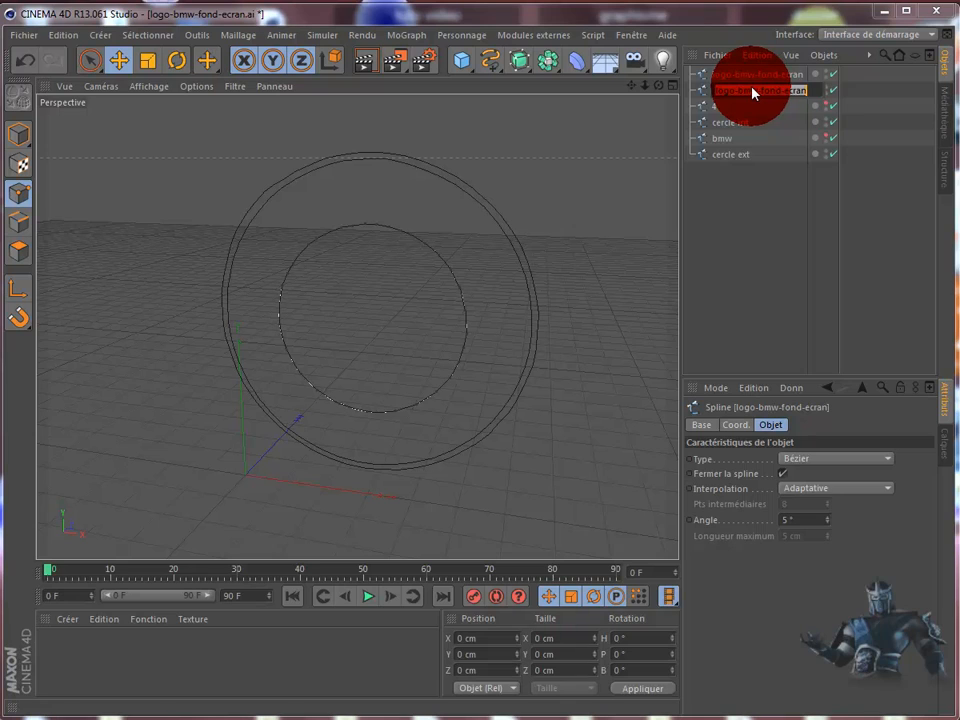
key("BackSpace")
type("centre")
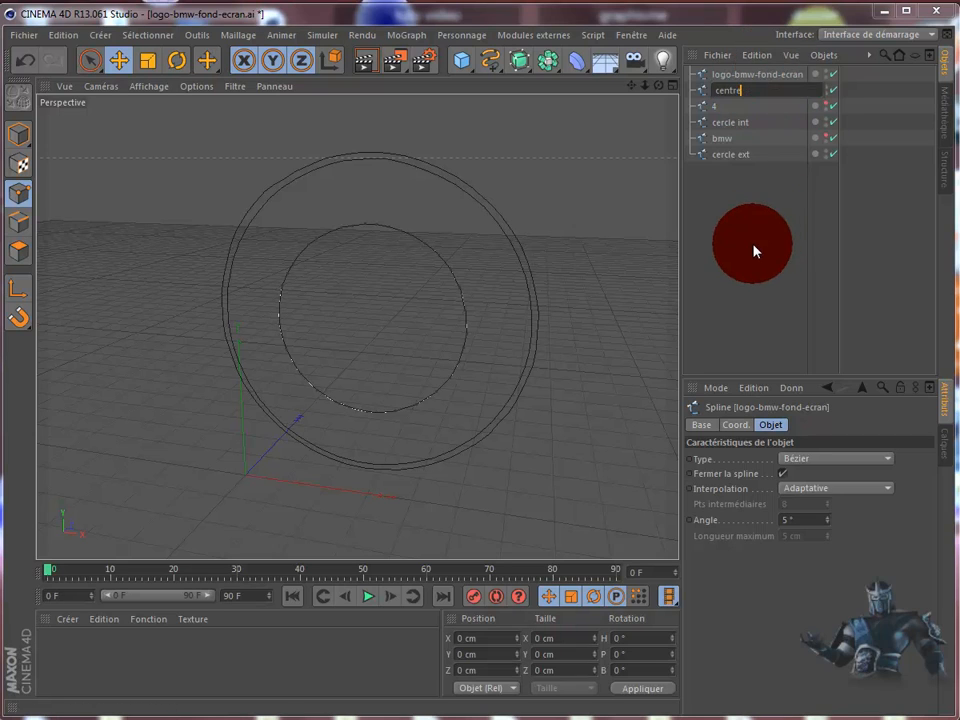
key("Return")
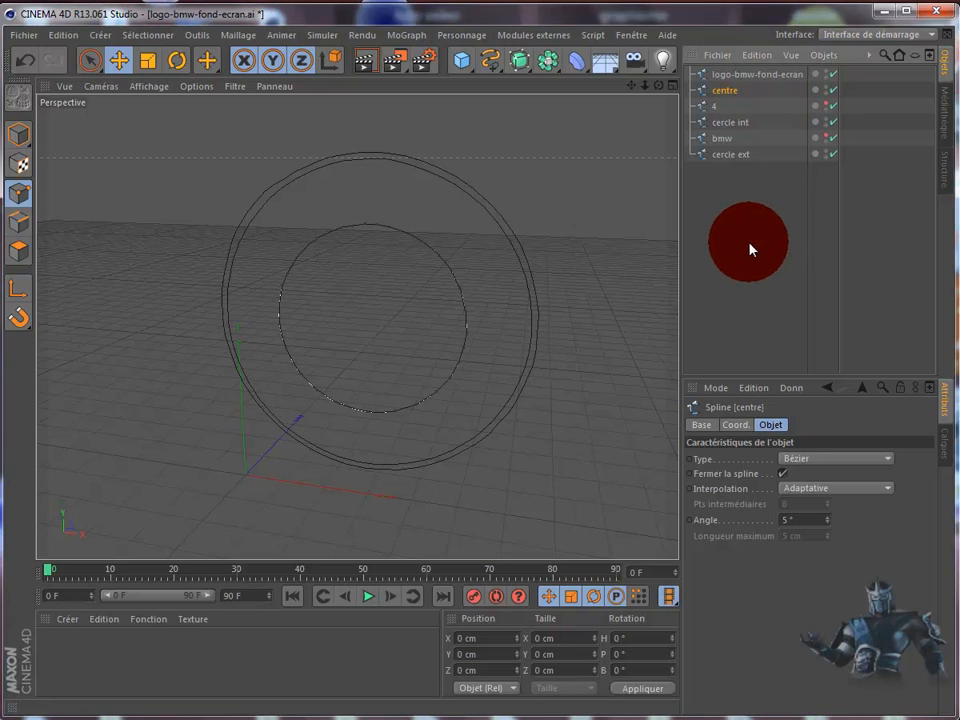
Step: Make the hidden 4 and bmw splines visible again and delete the leftover logo-bmw-fond-ecran spline
left_click(826, 105)
left_click_drag(826, 108, 730, 165)
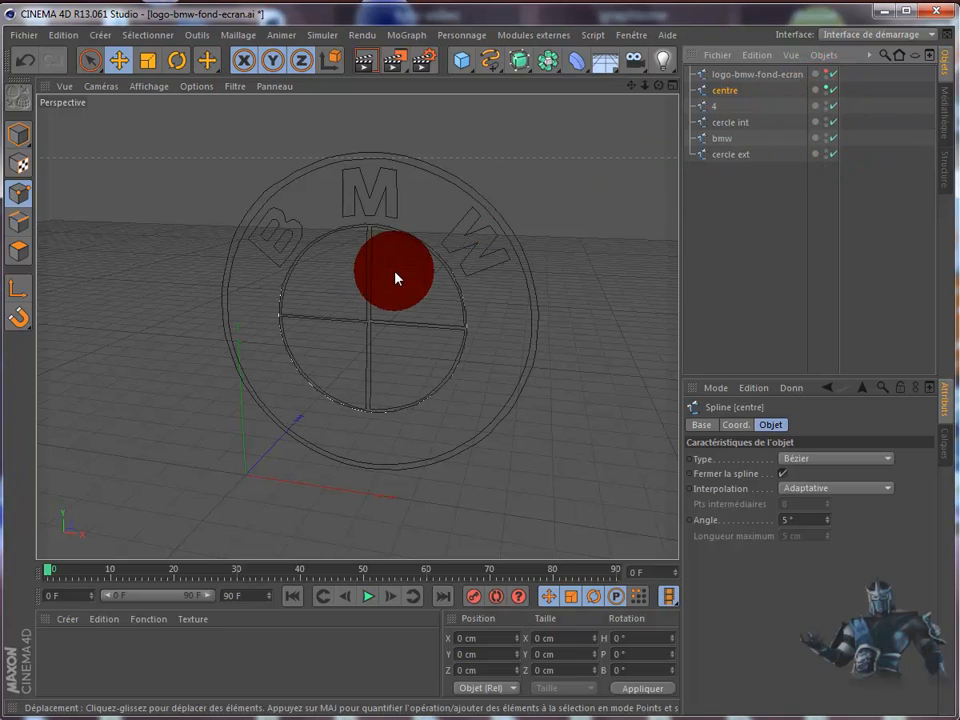
left_click(780, 78)
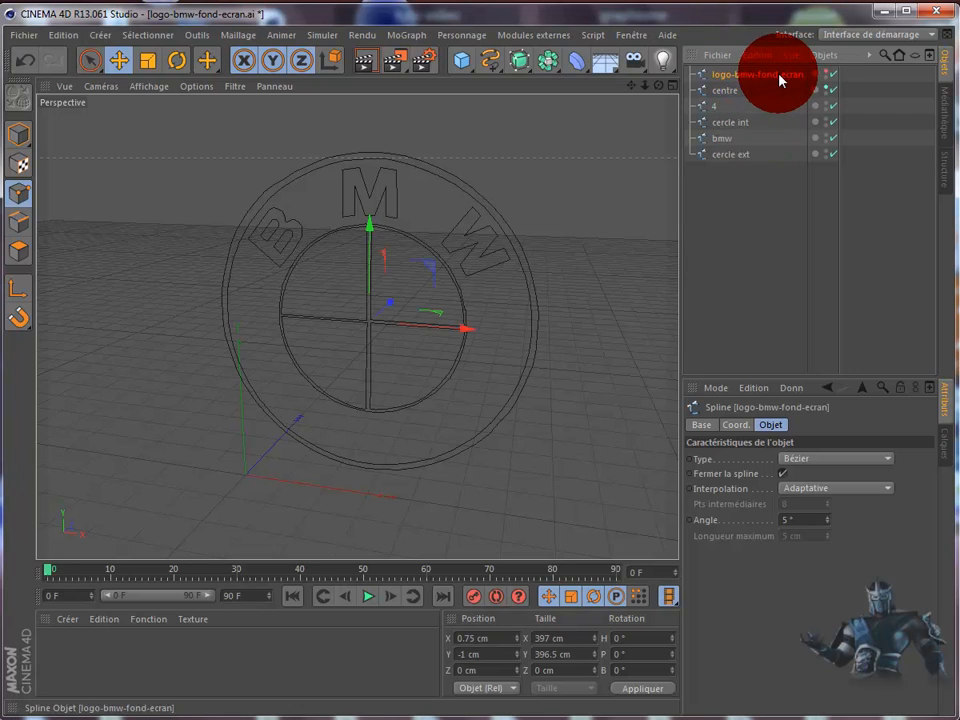
key("Delete")
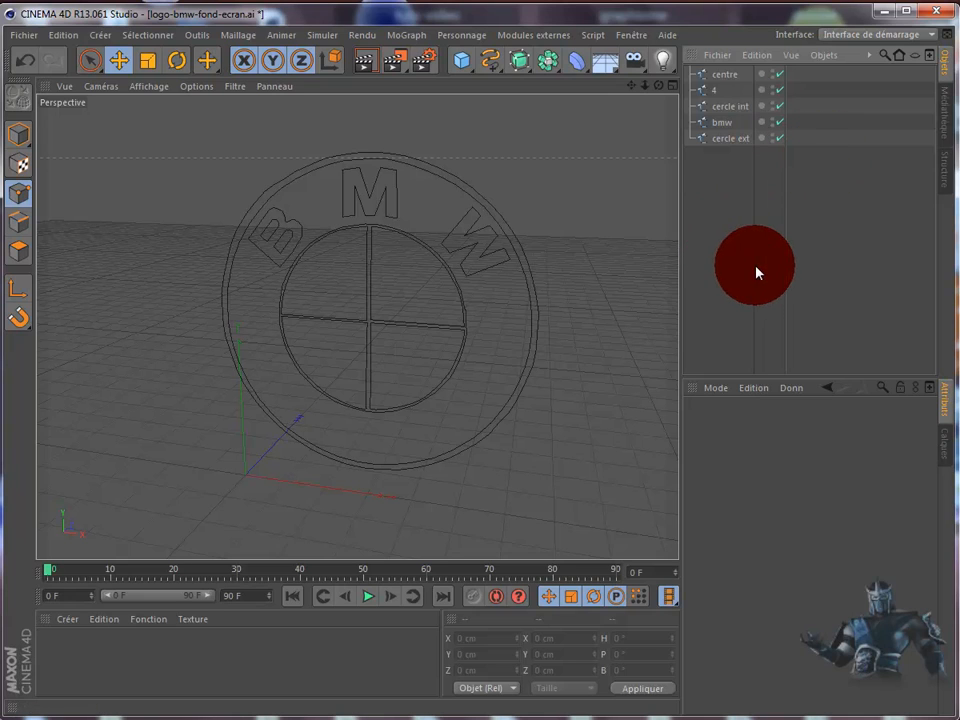
key("F5")
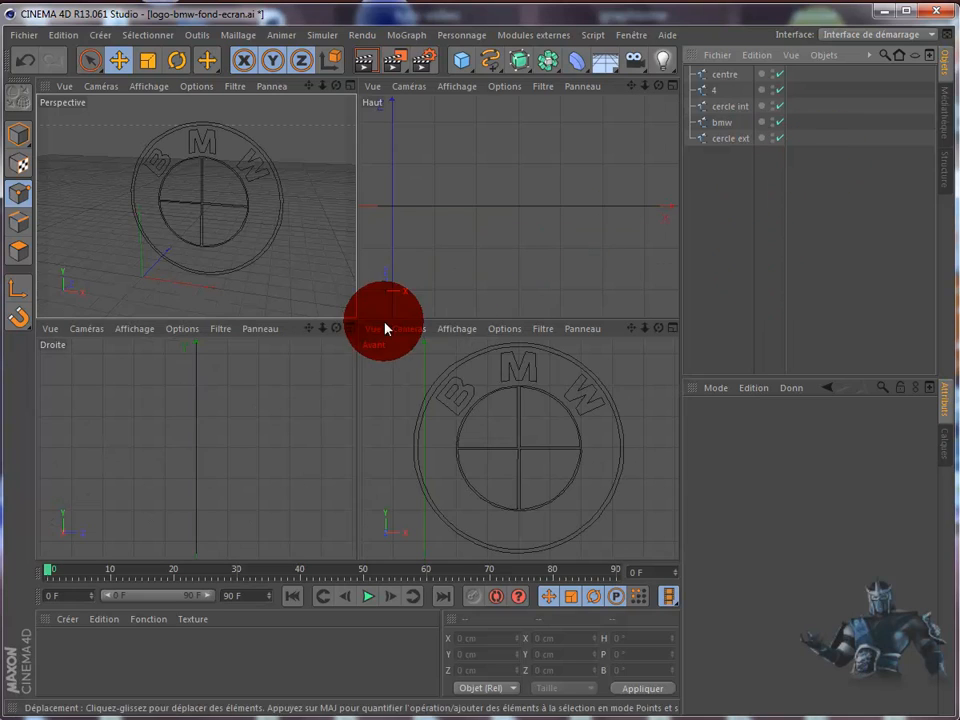
left_click(349, 87)
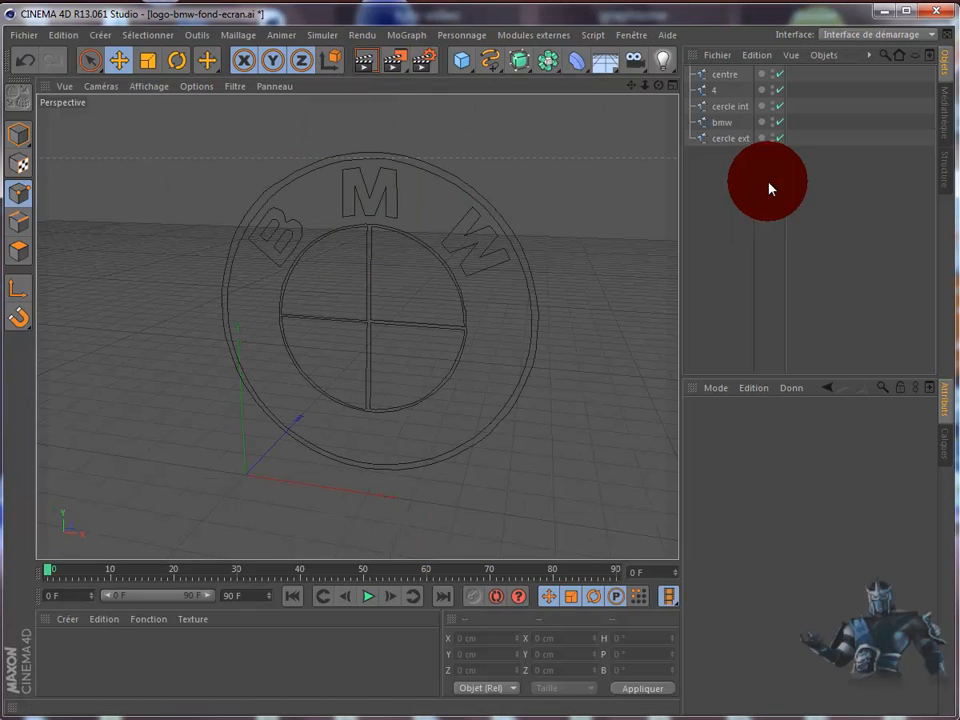
Step: Group the centre, cercle int, bmw and cercle ext splines under a null object and move spline 4 into that group
left_click_drag(728, 163, 725, 76)
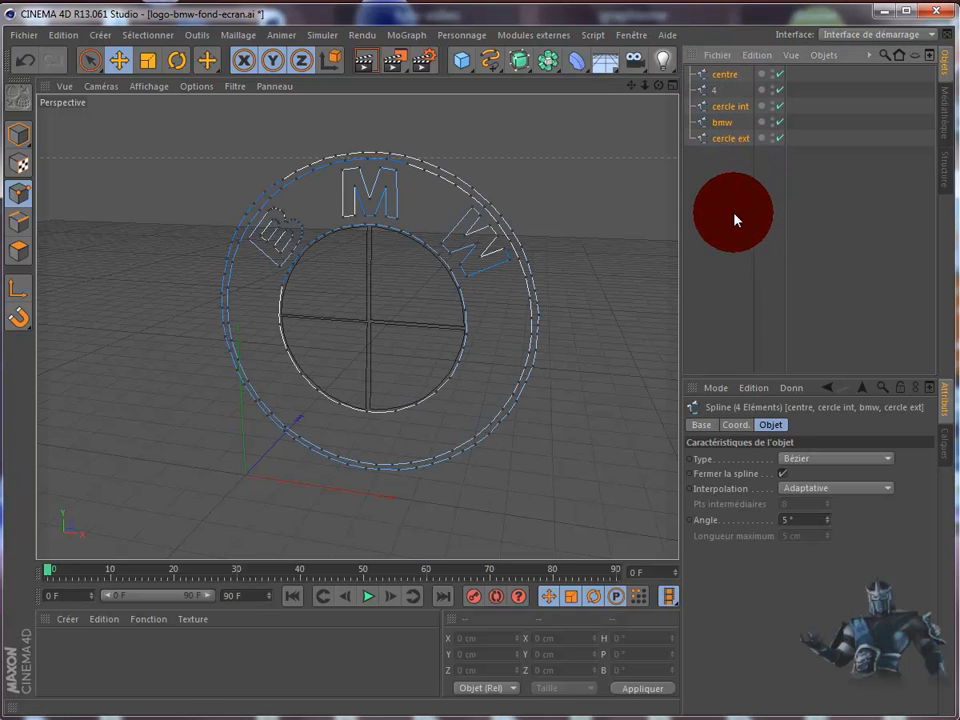
right_click(730, 150)
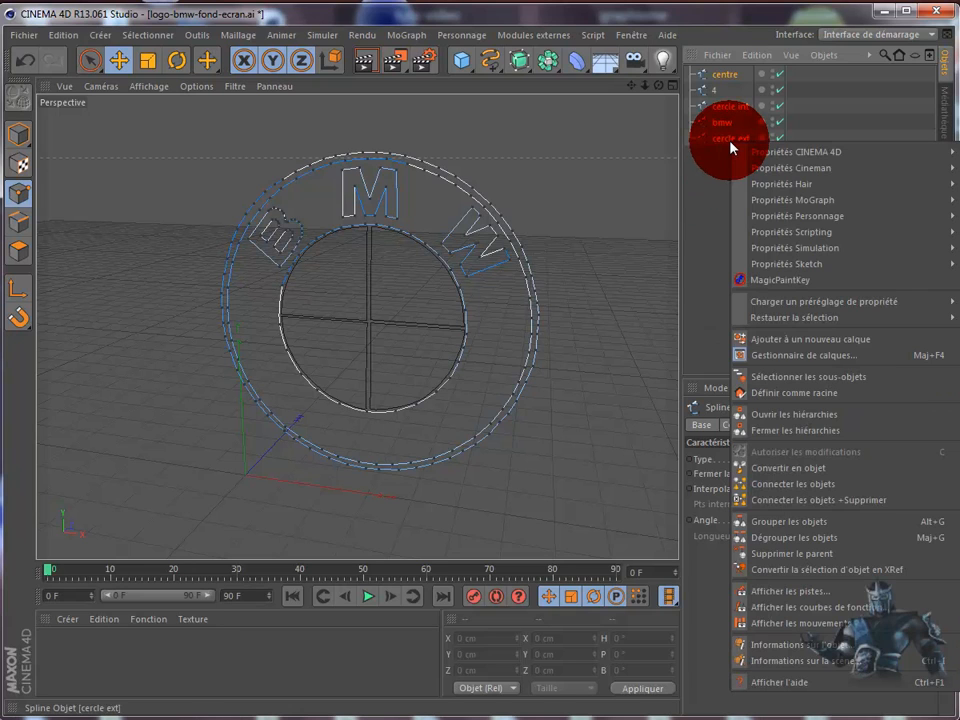
right_click_drag(731, 150, 777, 521)
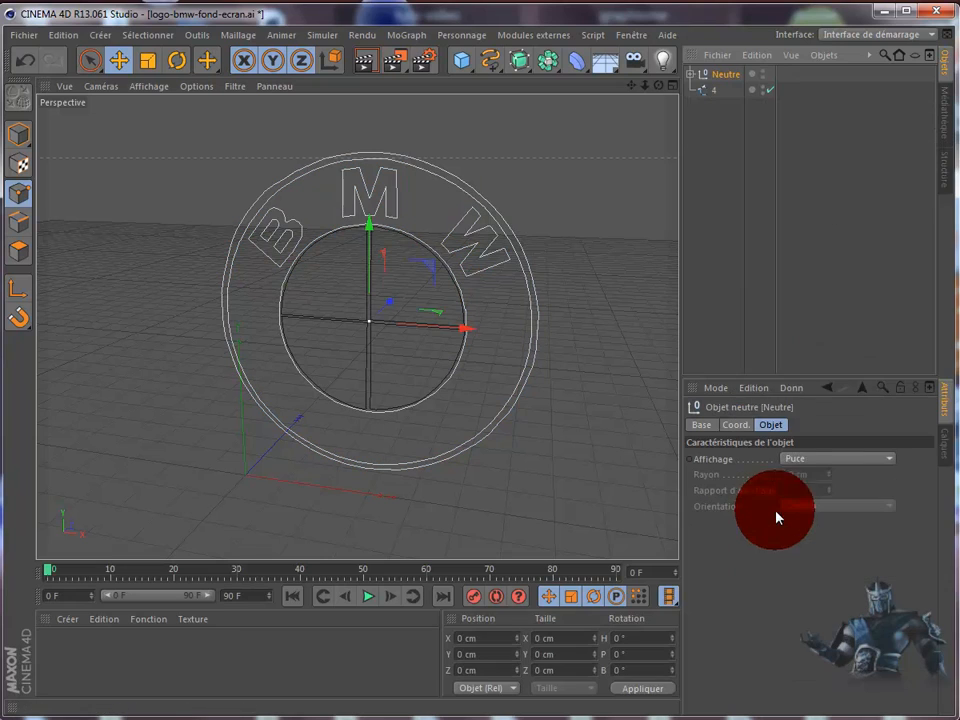
left_click(718, 86)
left_click_drag(716, 90, 720, 74)
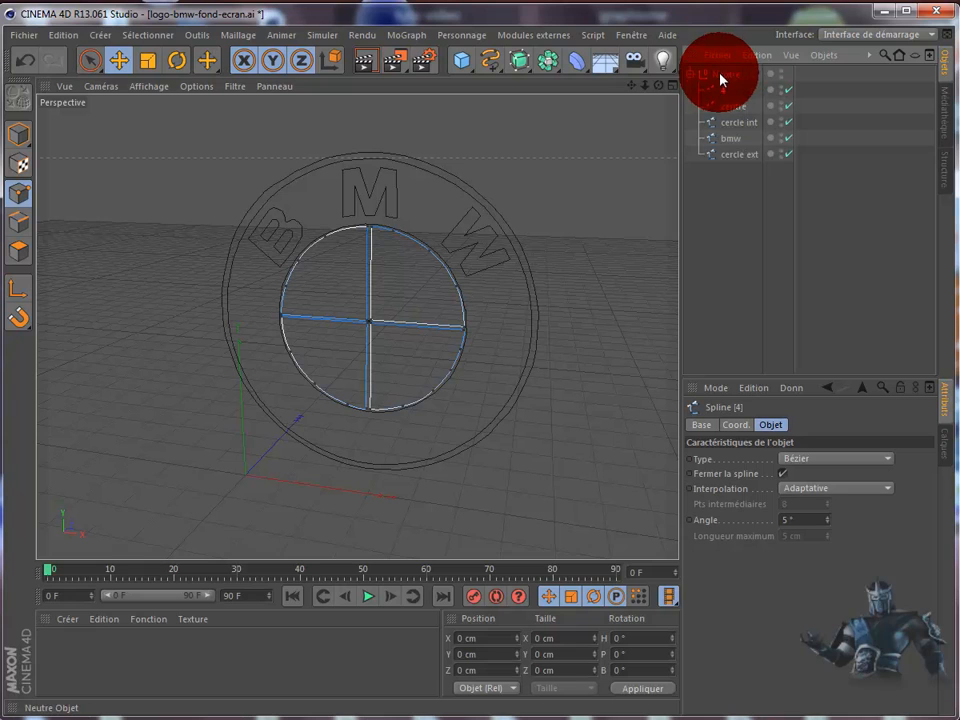
left_click(730, 210)
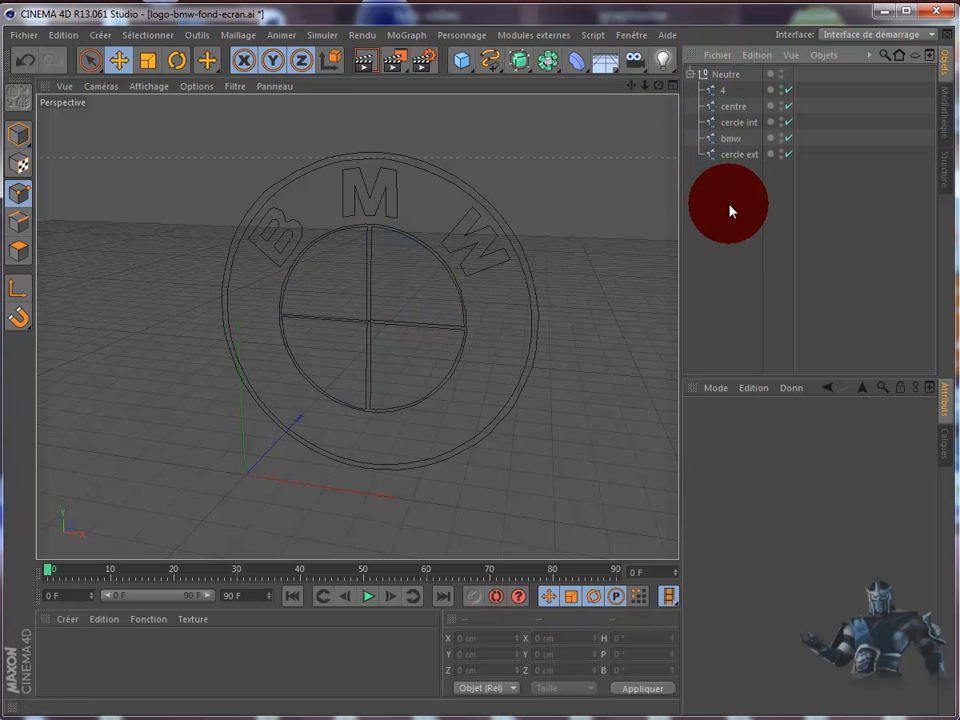
left_click(690, 75)
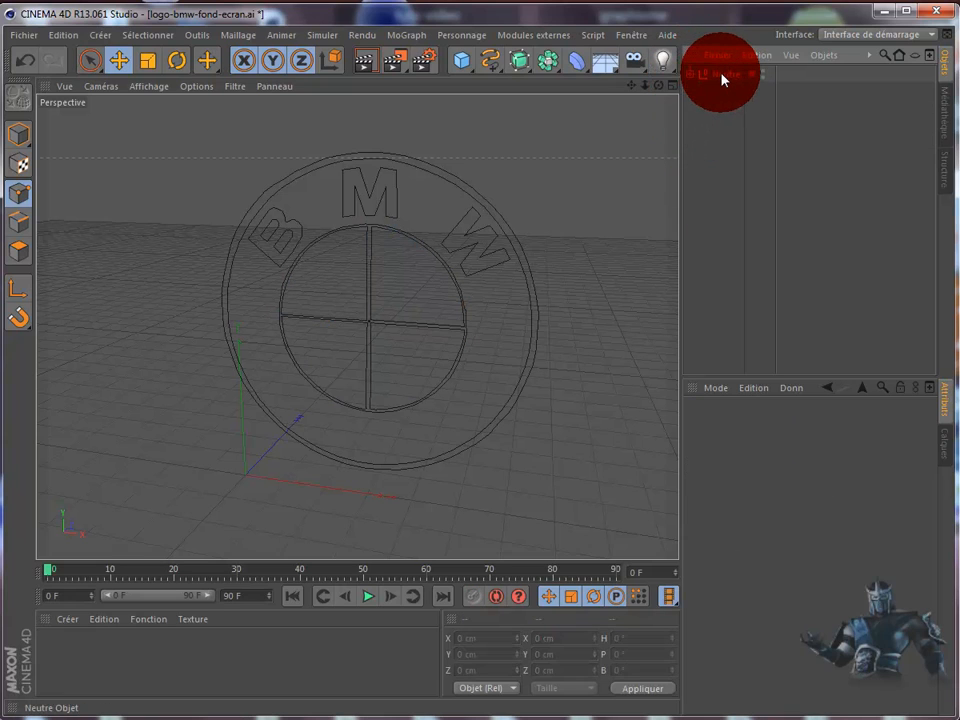
Step: Add an Extrusion NURBS object and make the Neutre group its child
left_click(722, 77)
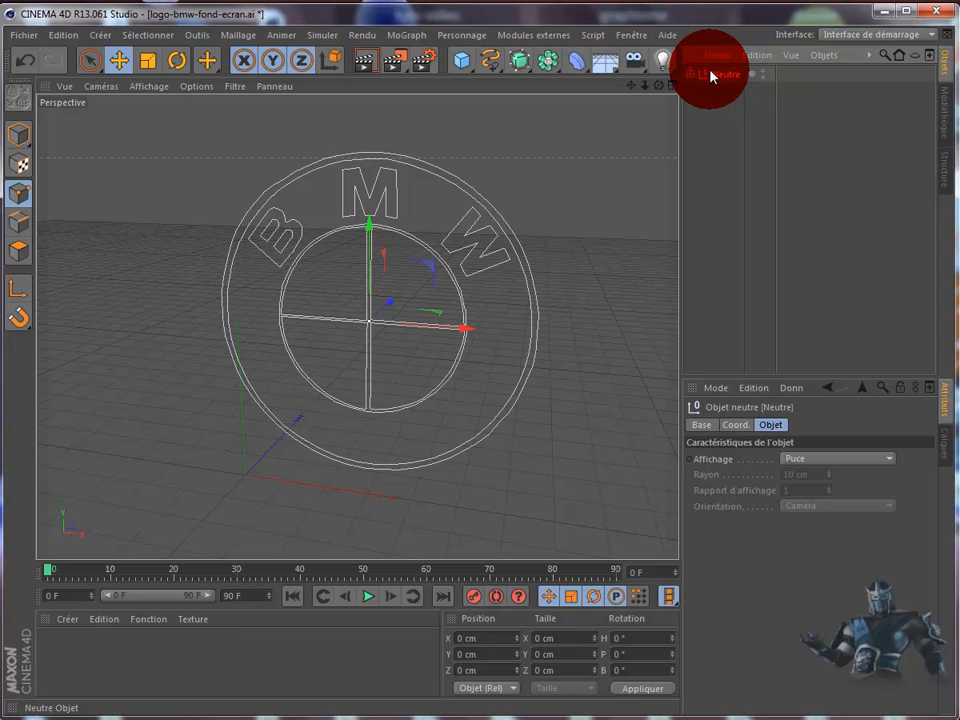
left_click(521, 62)
left_click_drag(528, 76, 752, 93)
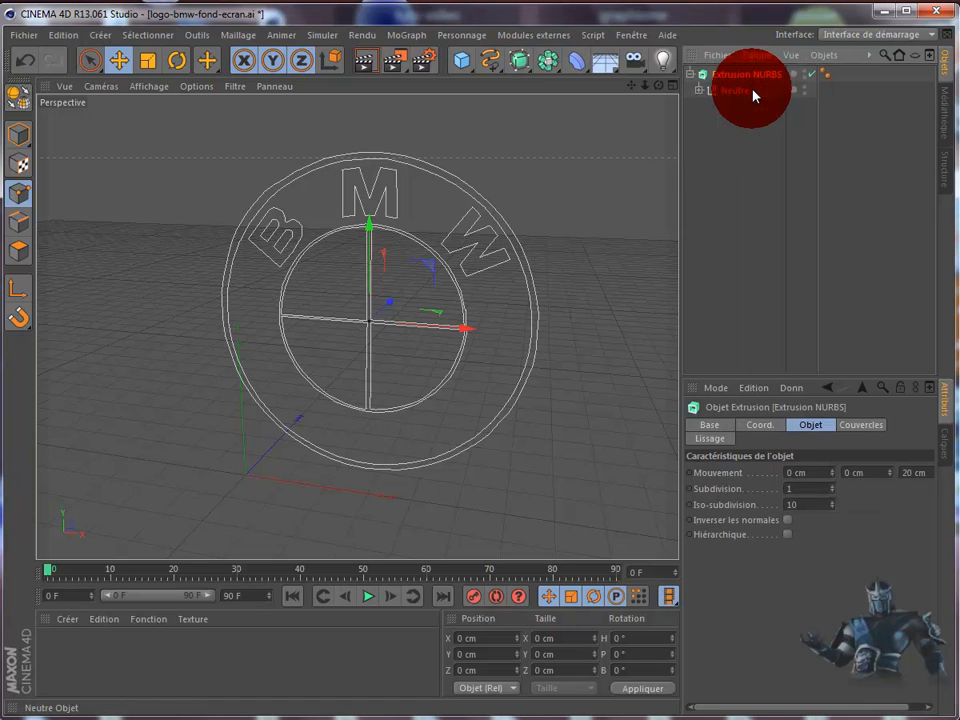
Step: Enable the Hiérarchique option on the Extrusion NURBS so all splines in the Neutre group are extruded
left_click(699, 90)
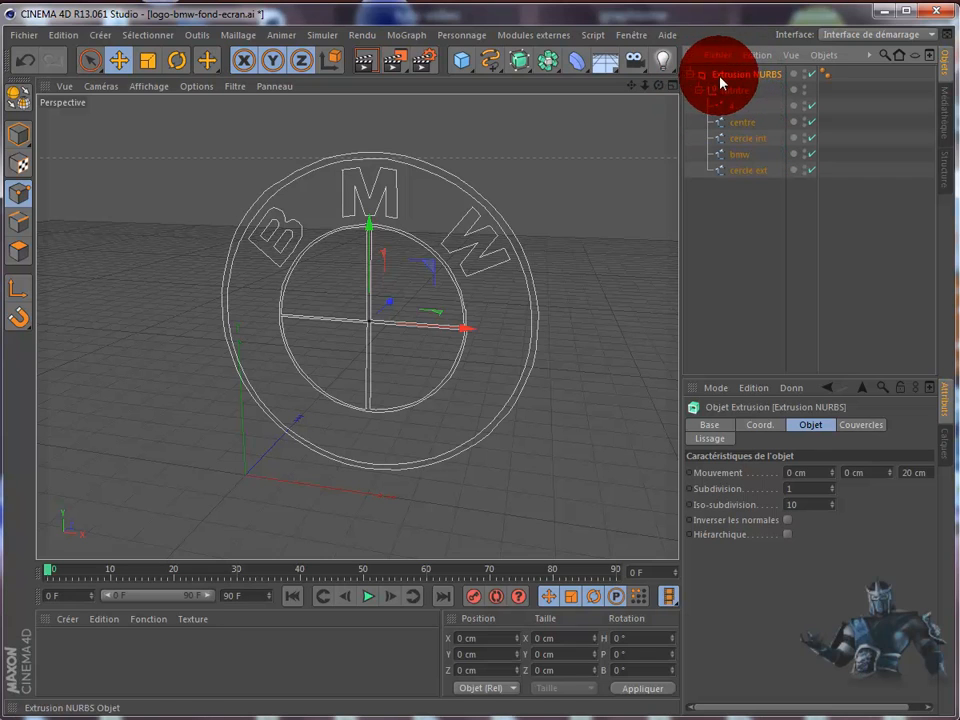
mouse_move(660, 86)
left_mouse_down()
mouse_move(502, 395)
mouse_move(510, 399)
mouse_move(671, 88)
left_mouse_up()
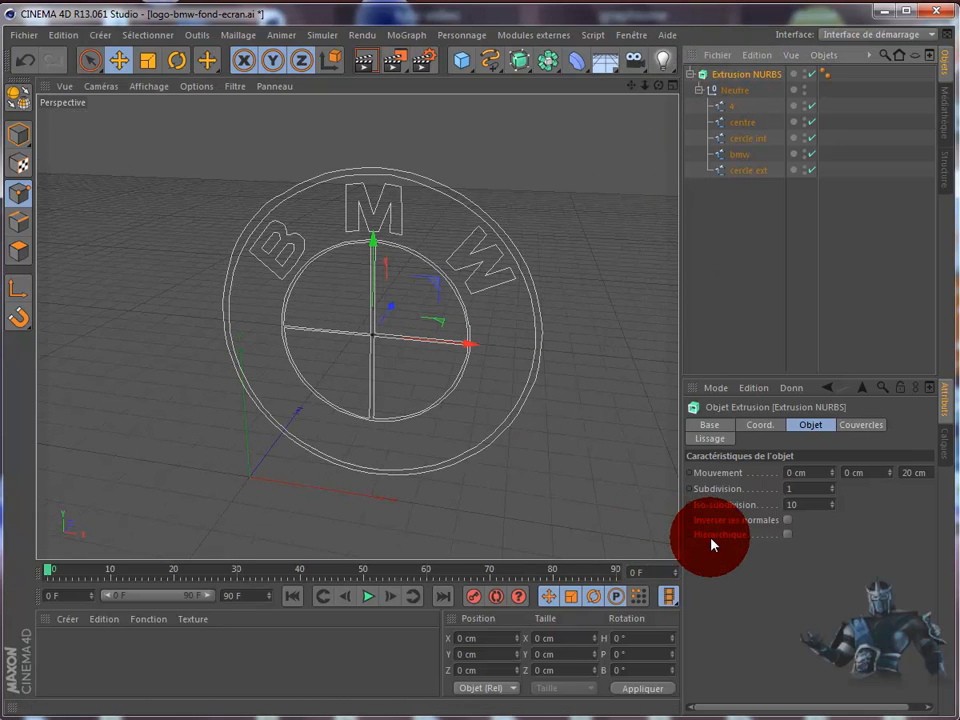
left_click(786, 536)
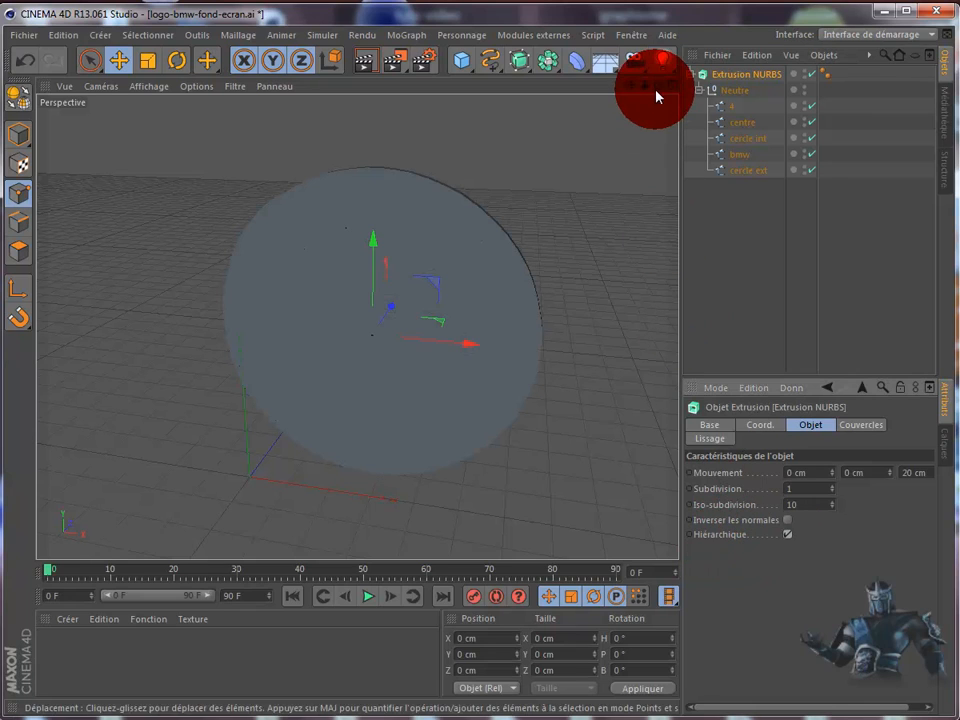
Step: Offset the cercle ext spline to about -14.5 cm and the centre spline to about -15.6 cm along Z
left_click_drag(658, 88, 510, 398)
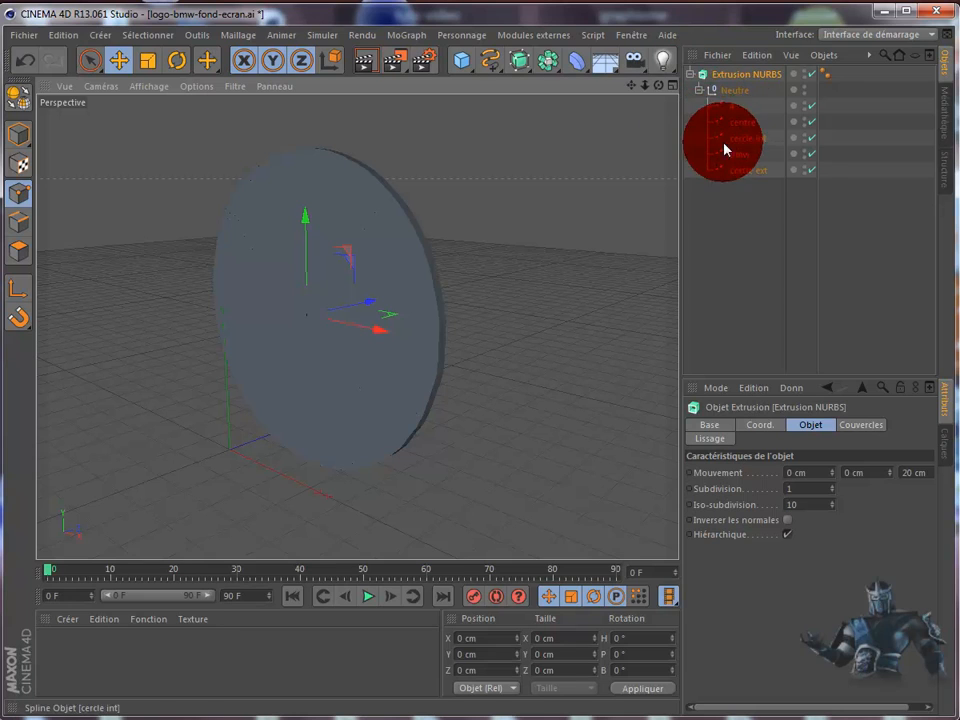
left_click(748, 171)
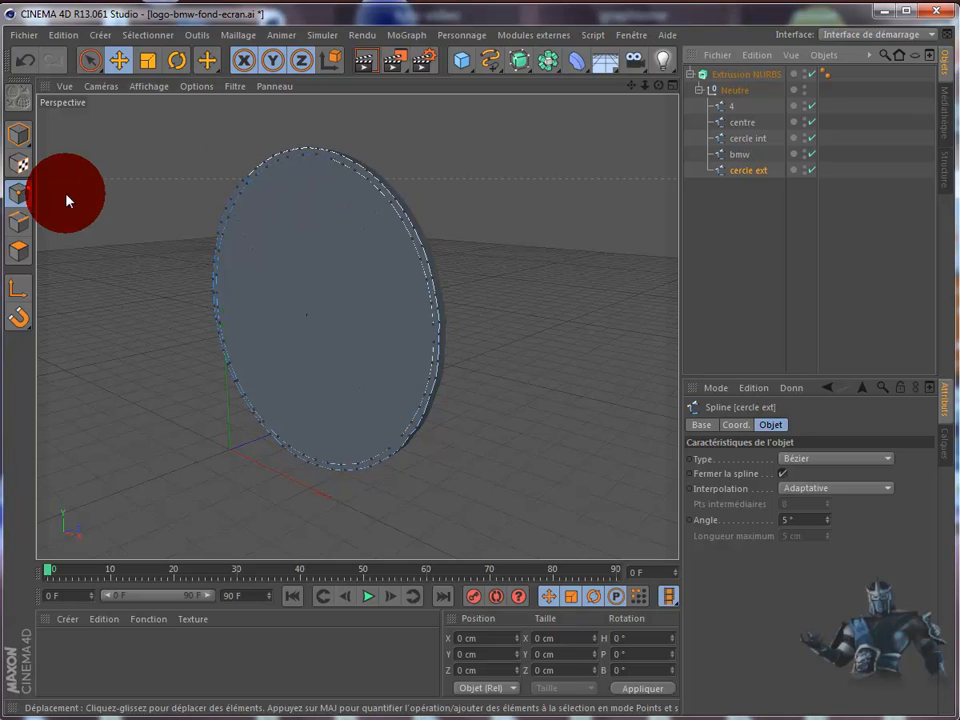
left_click(19, 136)
left_click_drag(369, 291, 368, 306)
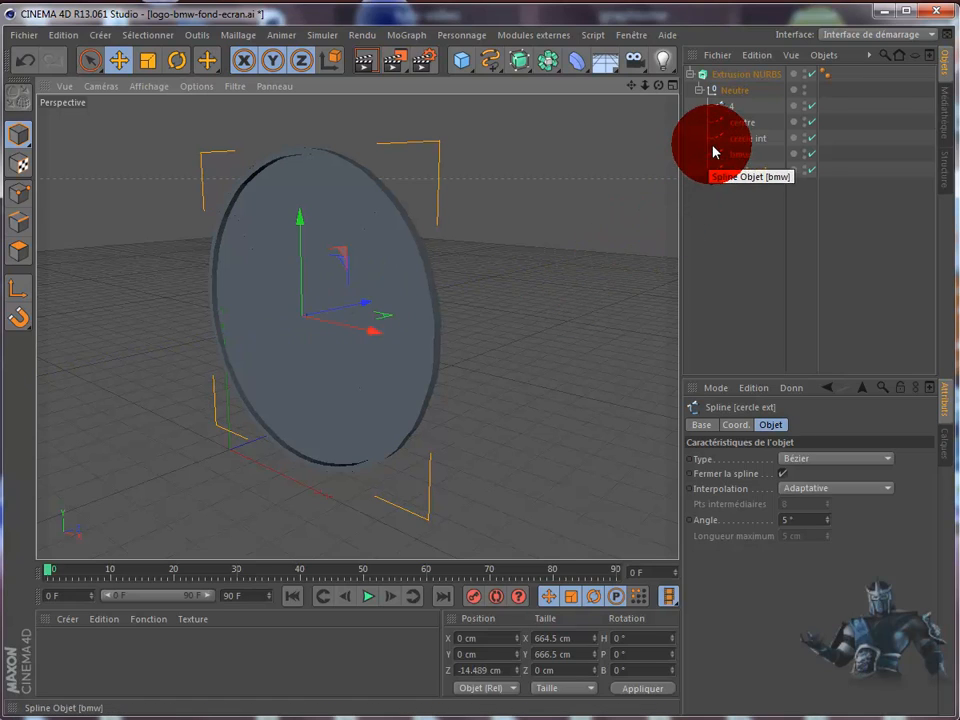
left_click(737, 128)
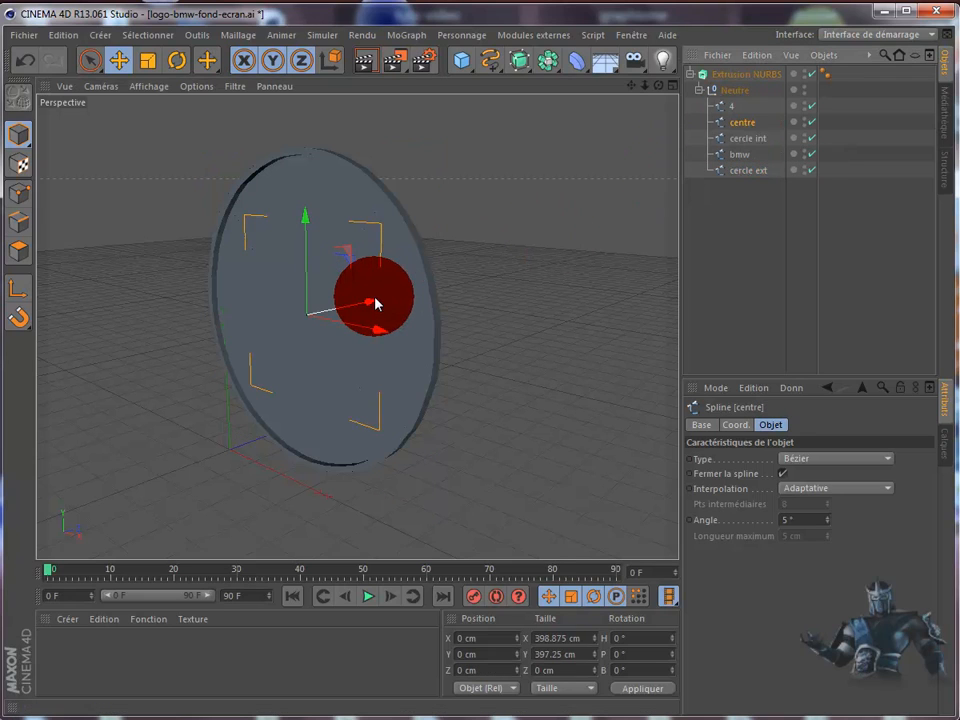
left_click_drag(377, 304, 369, 306)
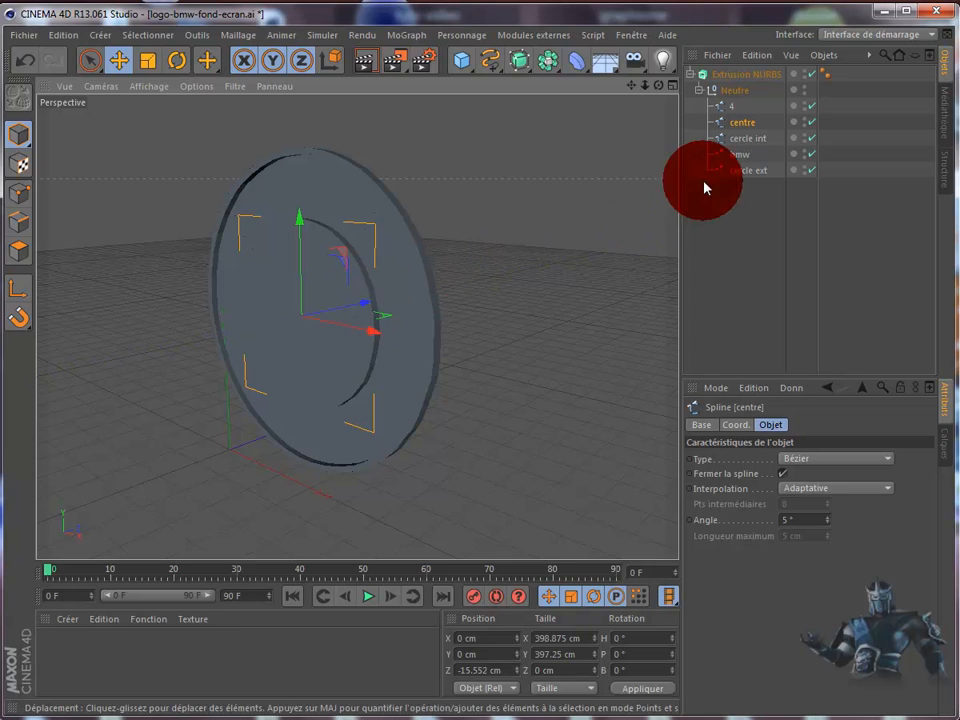
Step: Offset the bmw spline to about -24.8 cm and spline 4 to about -18.7 cm along Z, and render the view
left_click(741, 155)
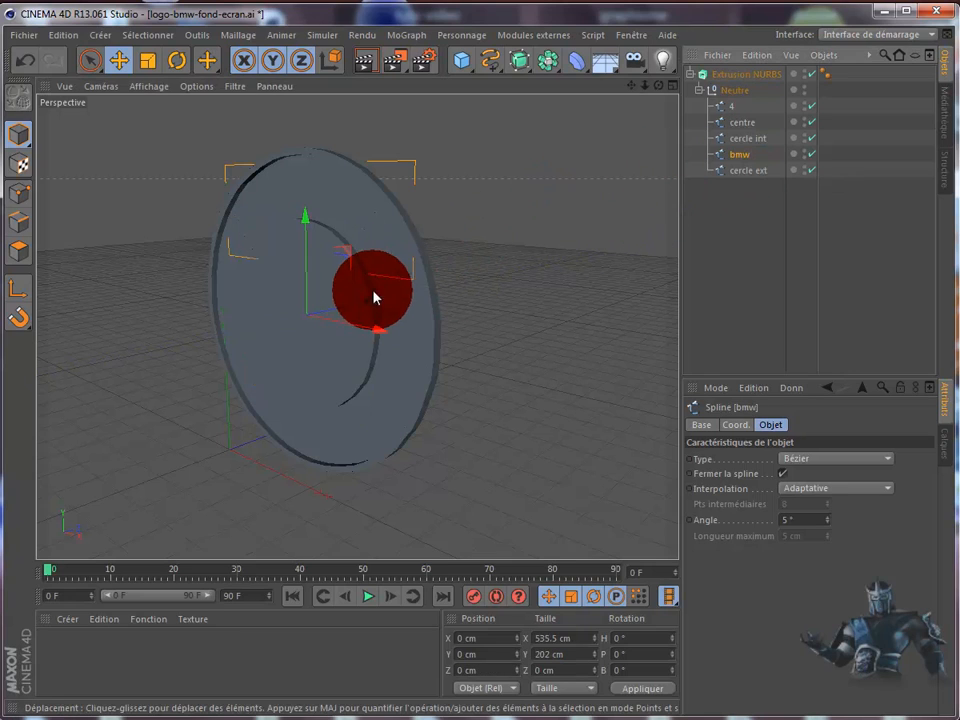
left_click_drag(368, 303, 365, 303)
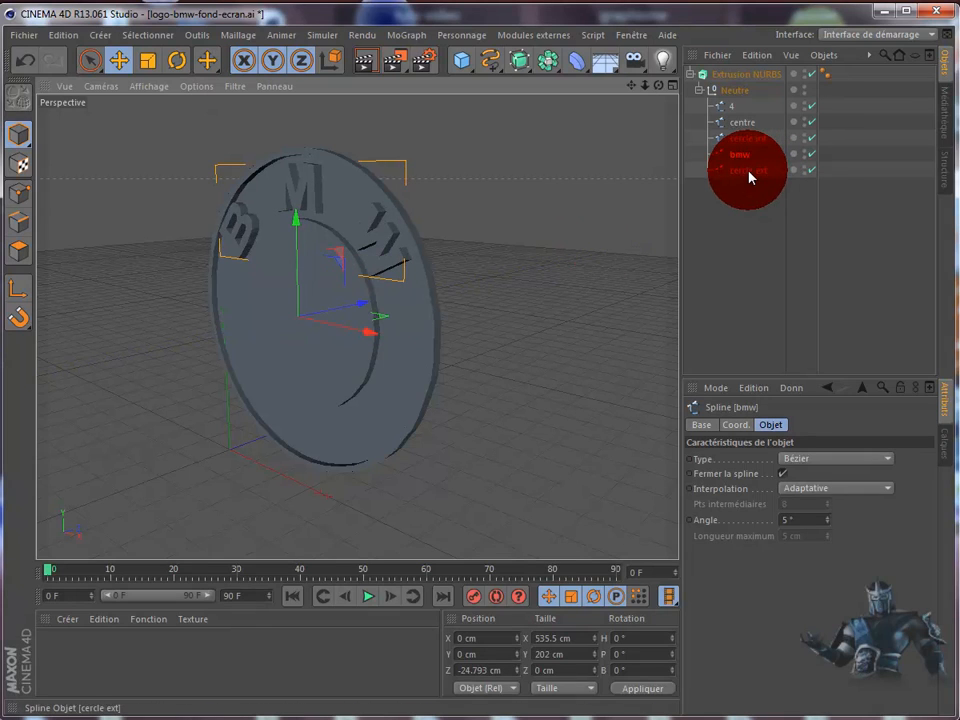
left_click(731, 107)
left_click_drag(369, 301, 365, 308)
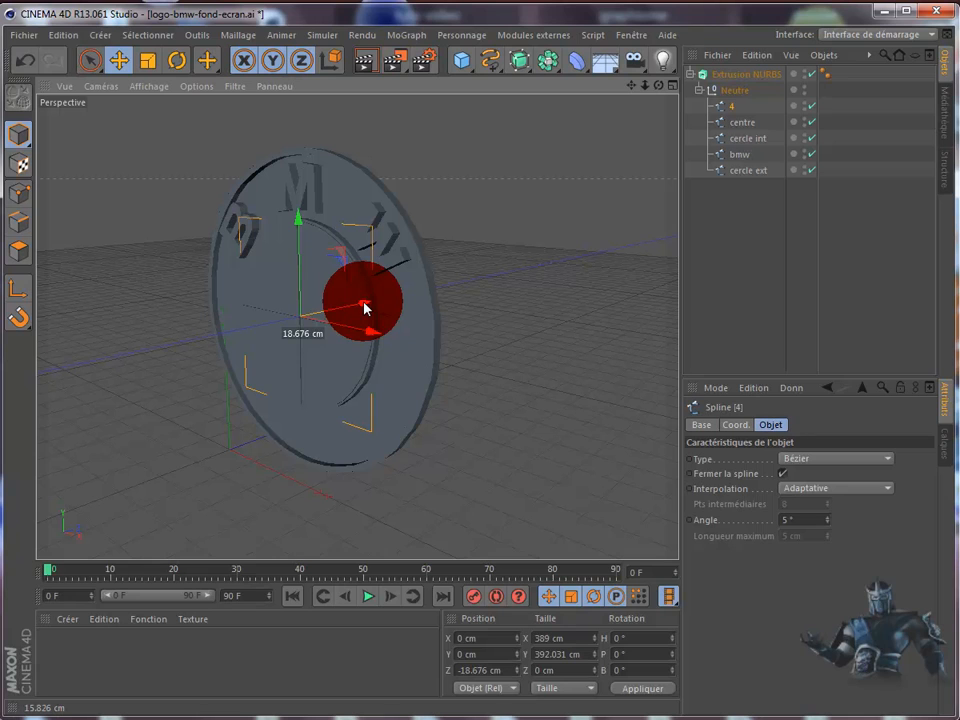
left_click_drag(662, 90, 510, 399)
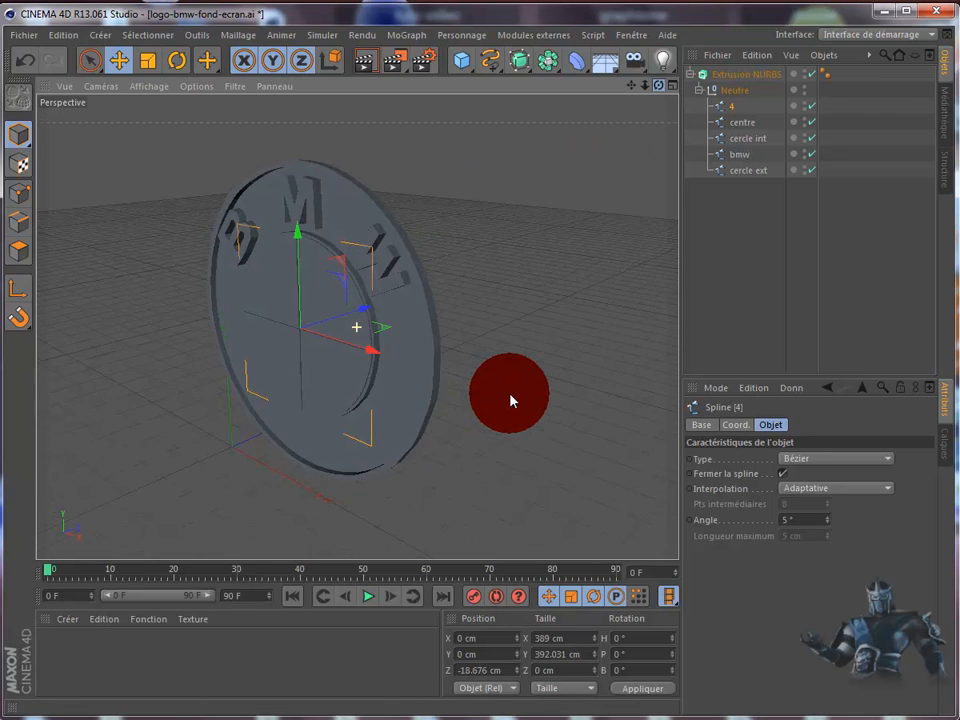
left_click(366, 62)
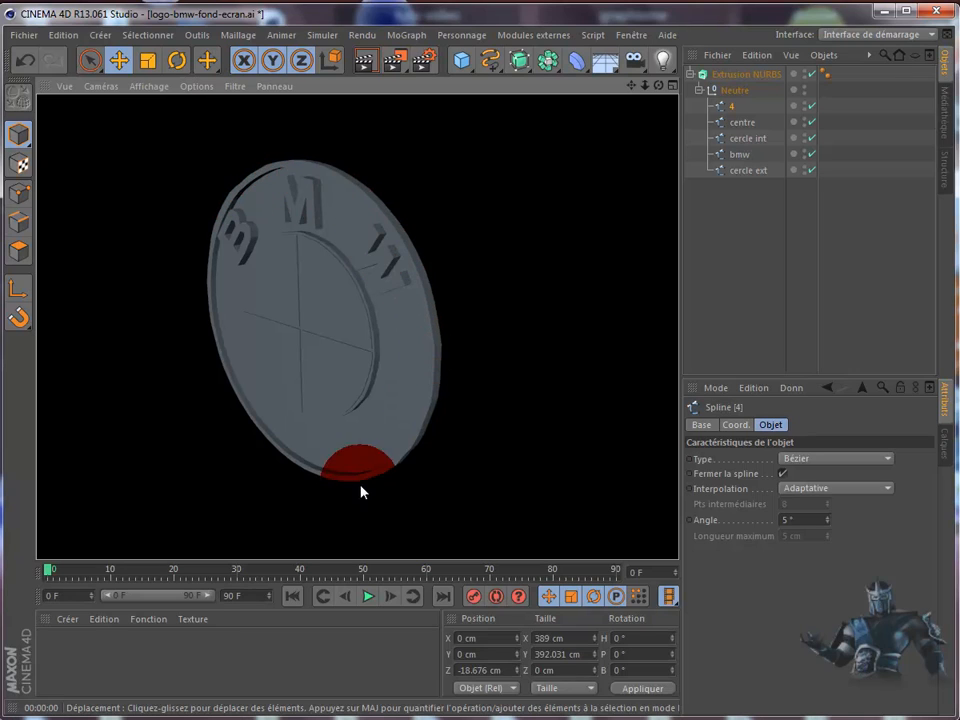
Step: Create a new default material for the logo
left_click(730, 107)
left_click_drag(658, 86, 510, 400)
left_click(210, 655)
double_click(98, 651)
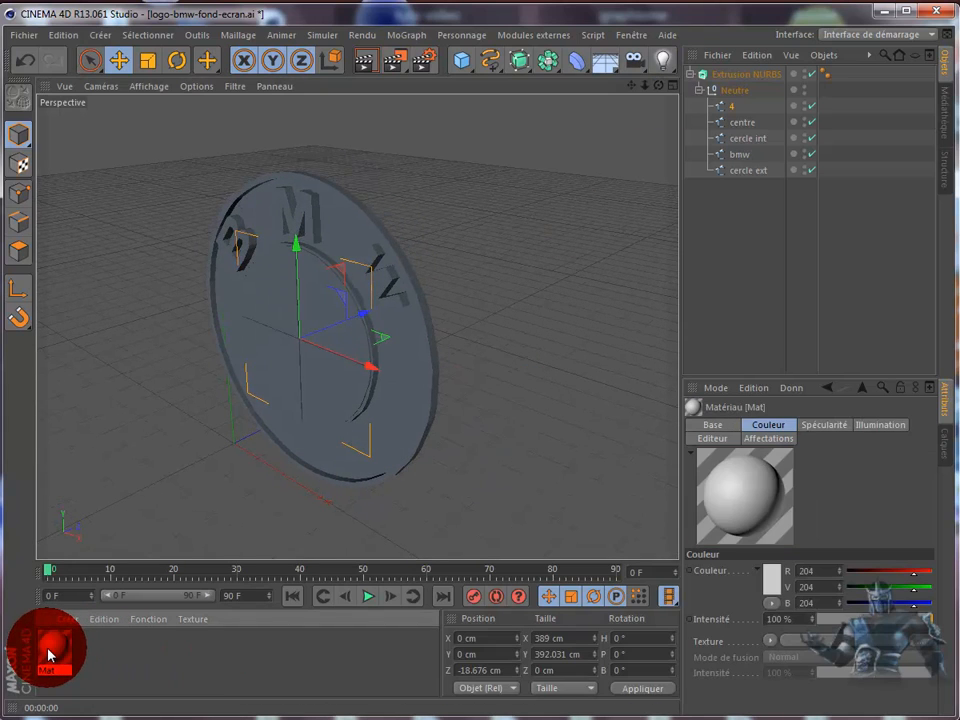
Step: Try to apply the Mat material to the bmw spline, check it with a render, and delete the texture tag
left_click_drag(48, 655, 745, 160)
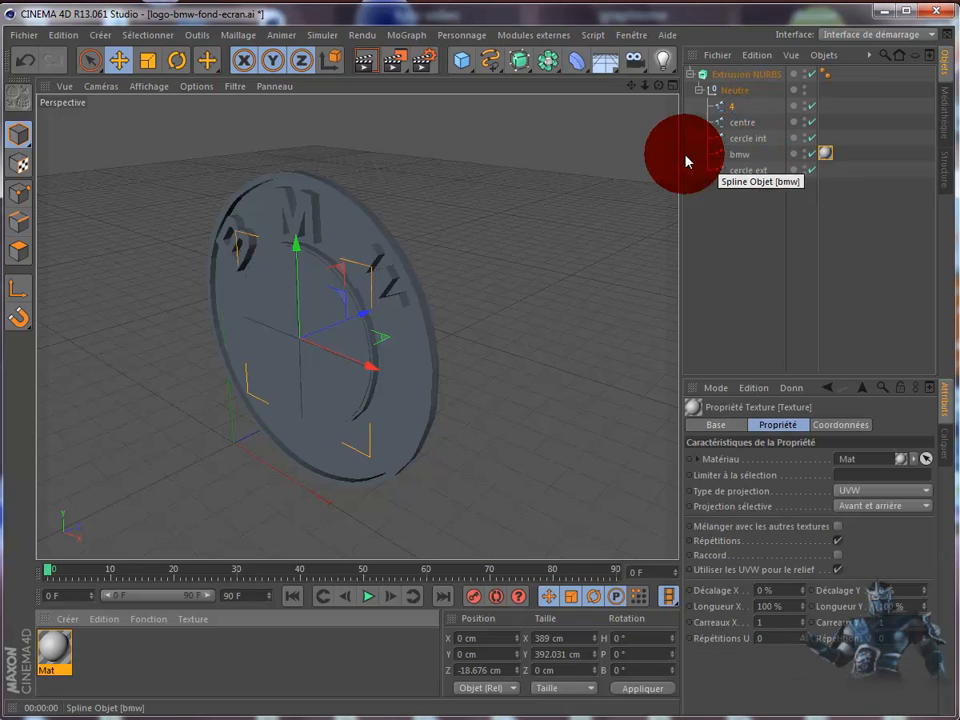
left_click(372, 65)
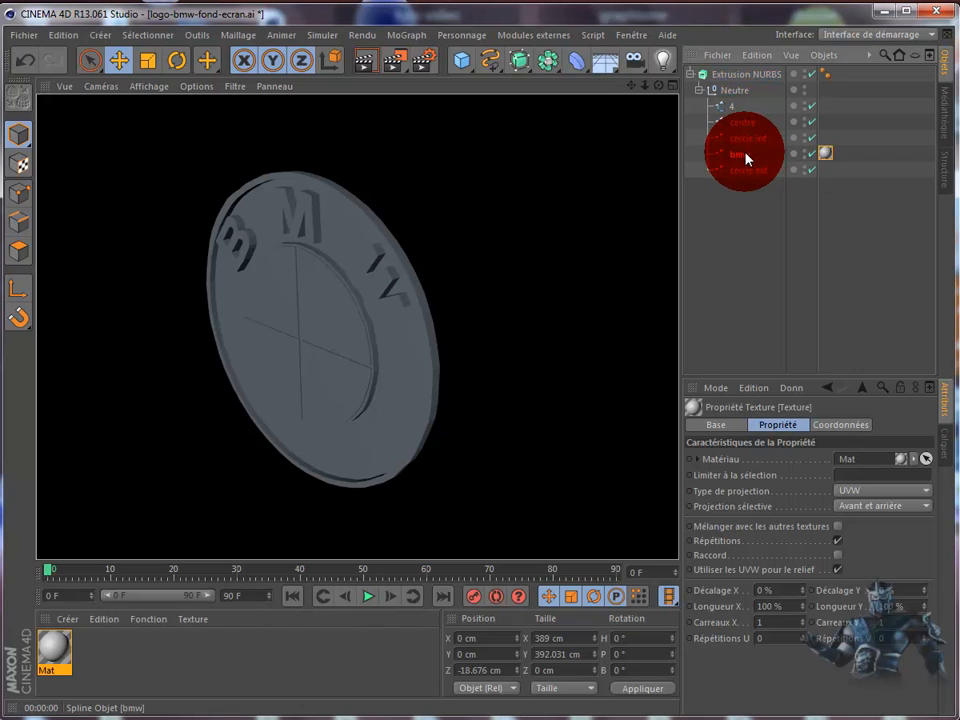
left_click(745, 157)
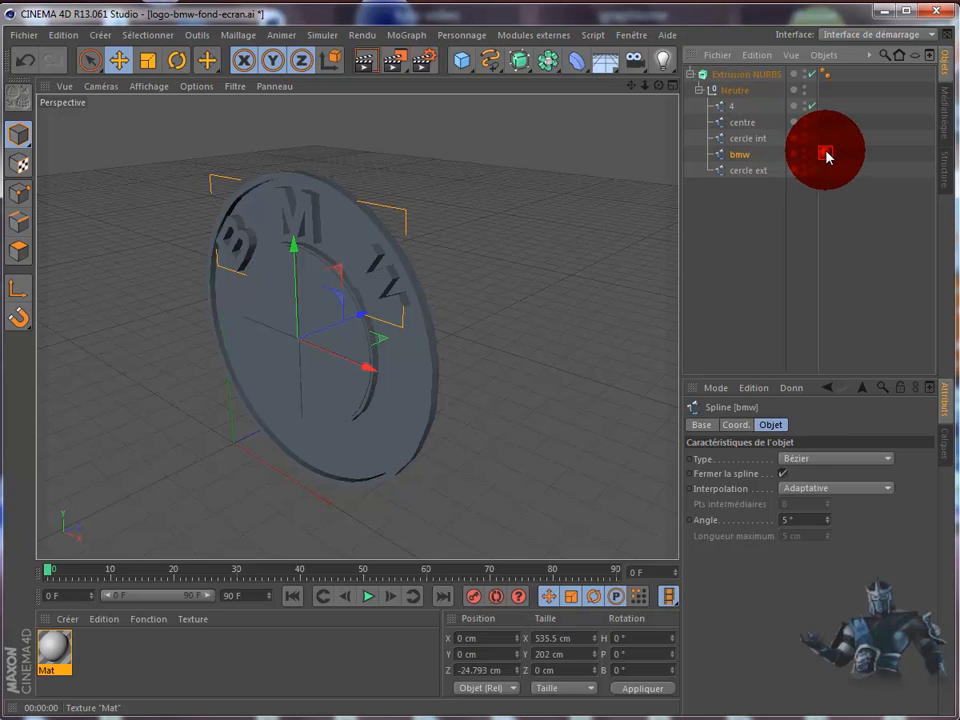
left_click_drag(827, 155, 826, 153)
key("Delete")
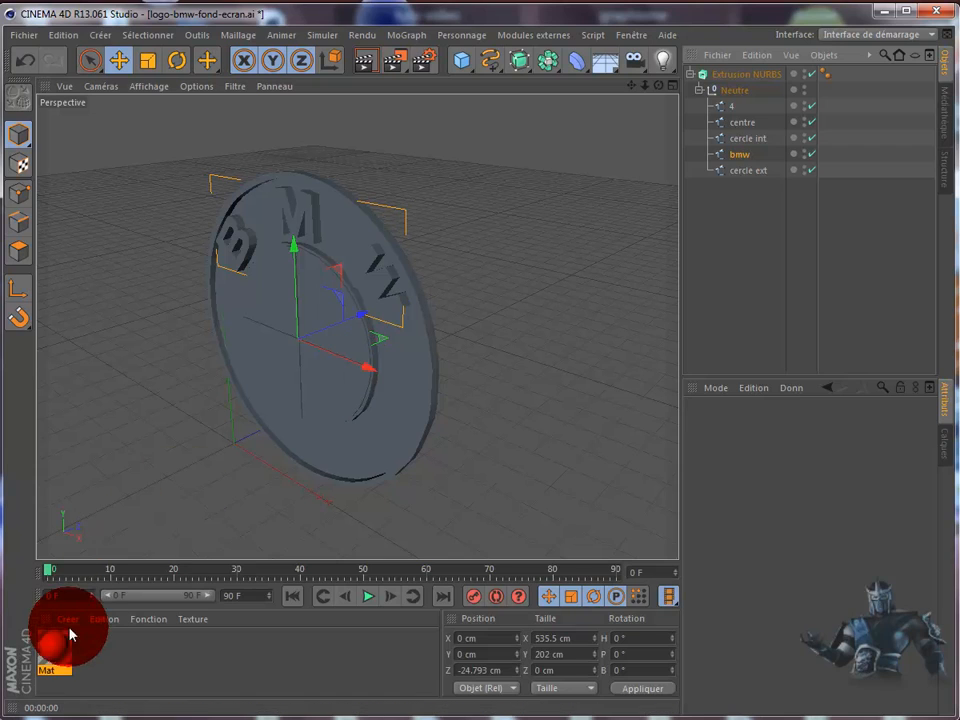
left_click_drag(54, 655, 737, 157)
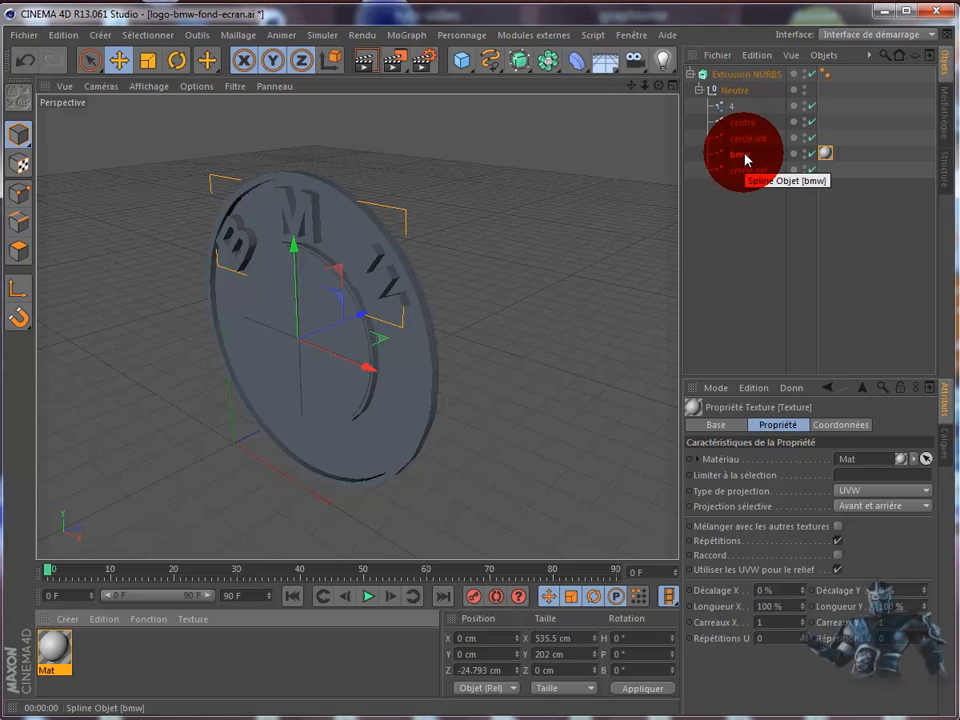
key("Delete")
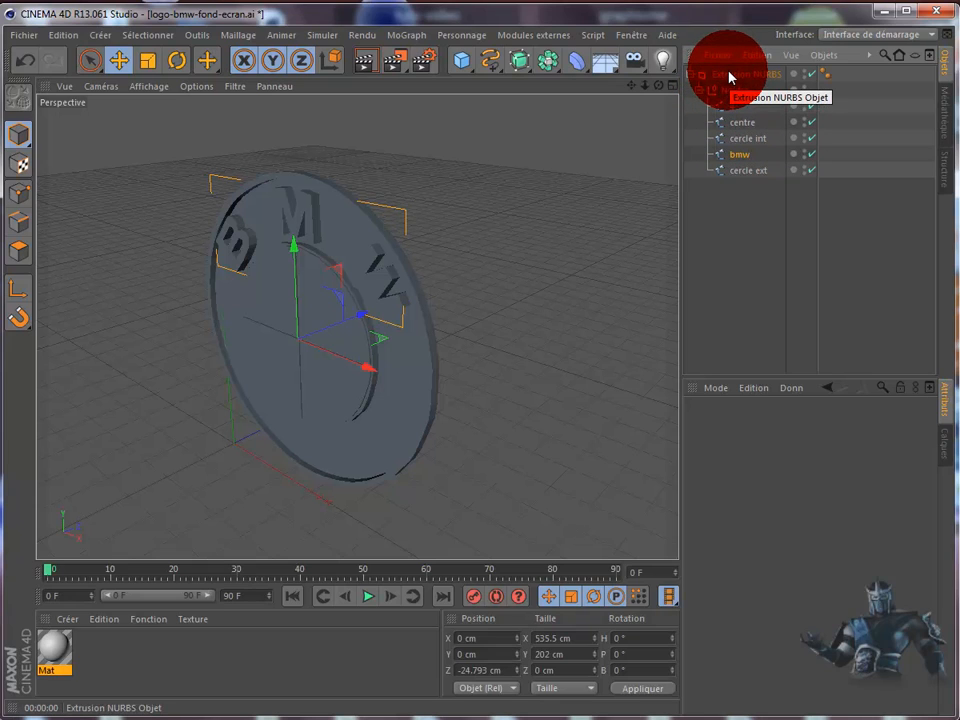
left_click(737, 160)
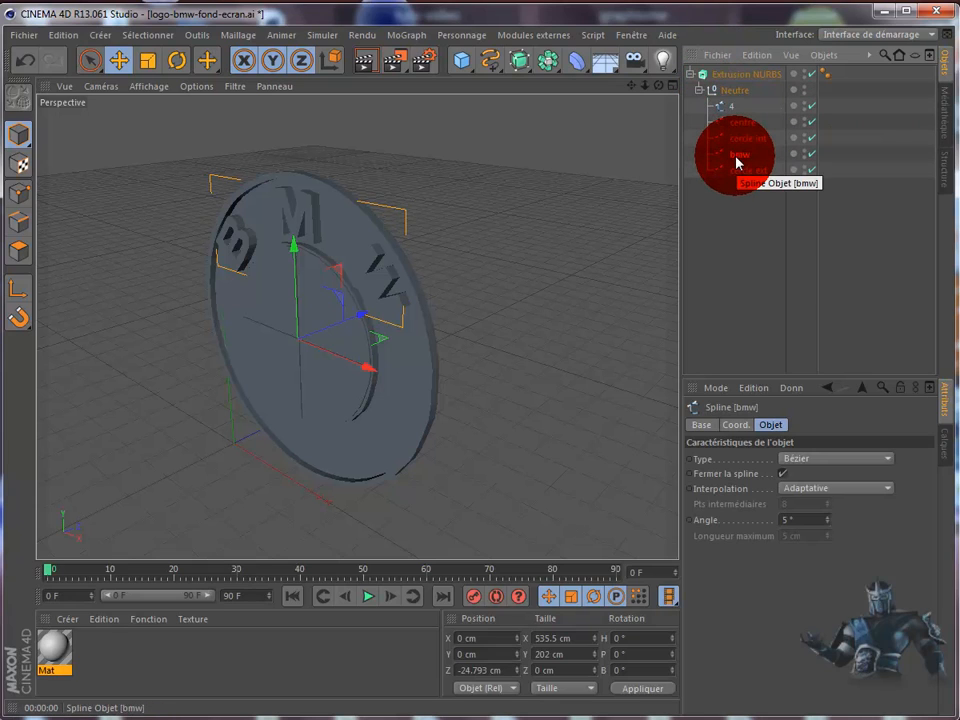
Step: Make the Extrusion NURBS object editable and expand its hierarchy down to the separate extrusion objects
left_click(737, 77)
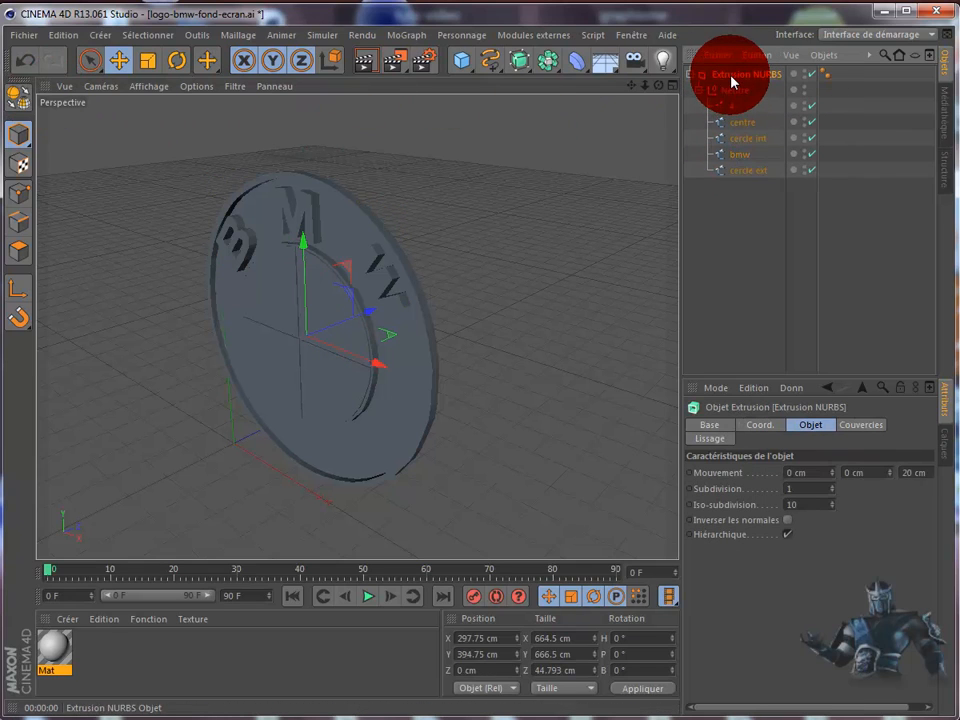
left_click(19, 99)
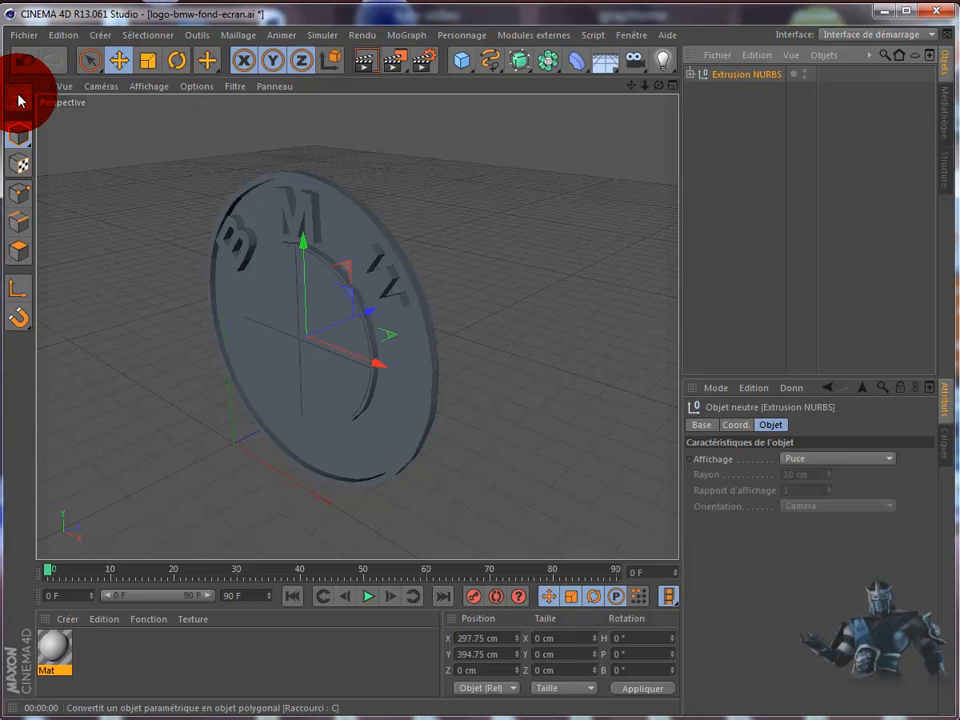
left_click(690, 75)
left_click(700, 89)
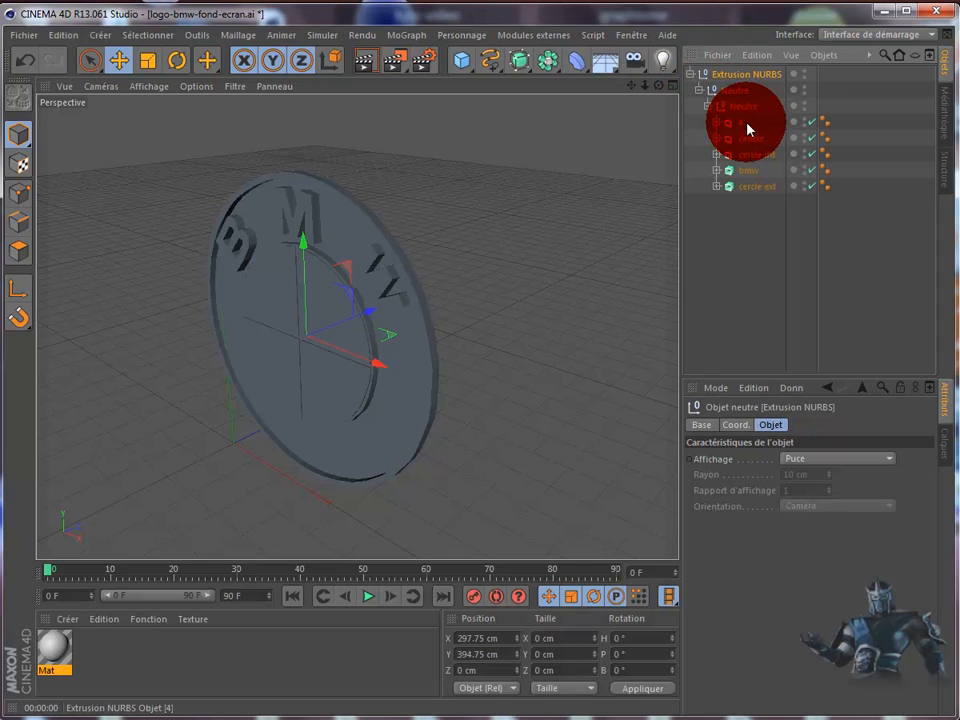
Step: Apply the light Mat material to the bmw and cercle ext extrusion objects
left_click(747, 170)
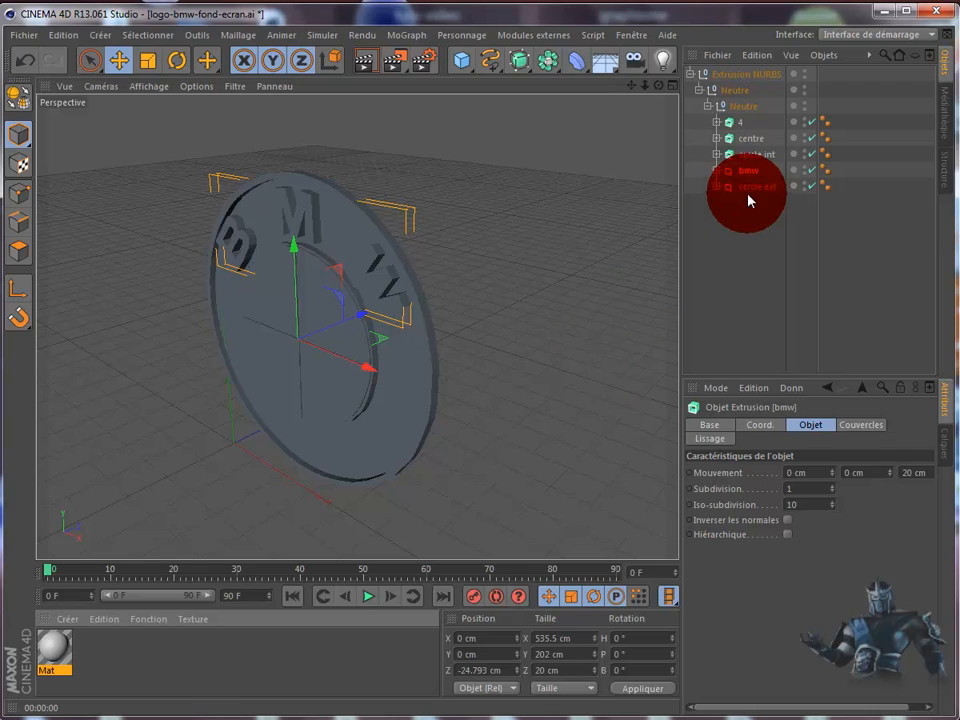
left_click_drag(752, 178, 752, 178)
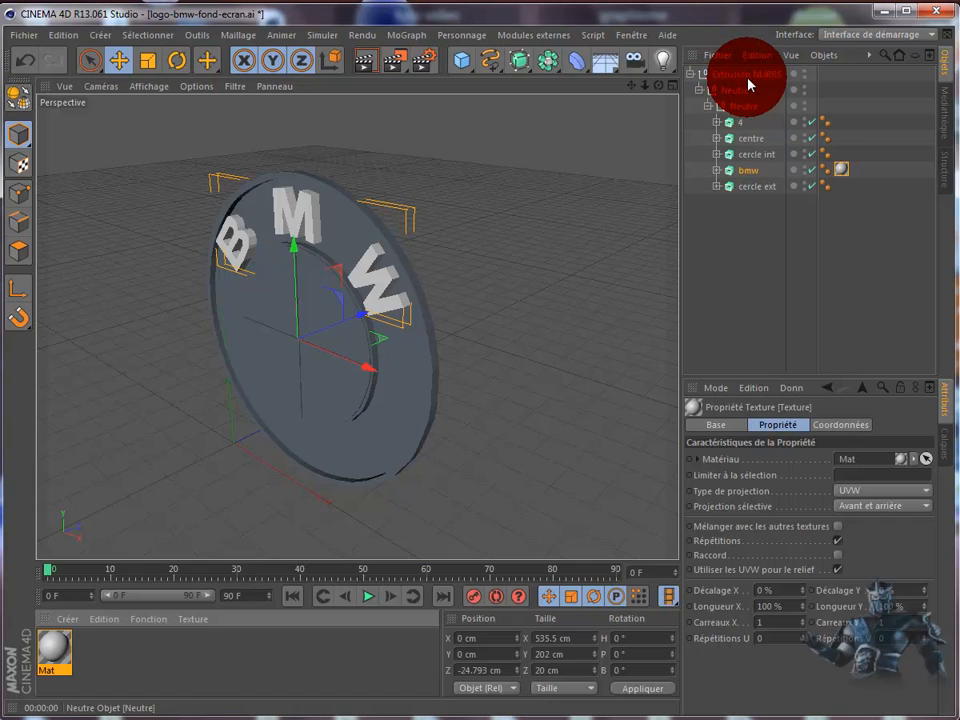
left_click(717, 170)
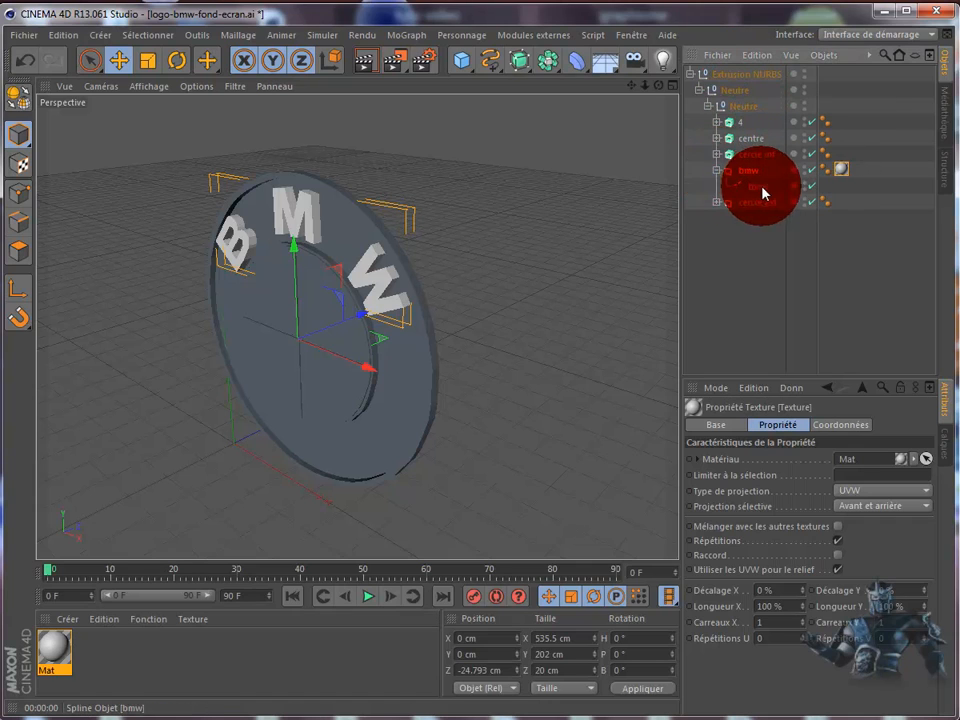
left_click(716, 171)
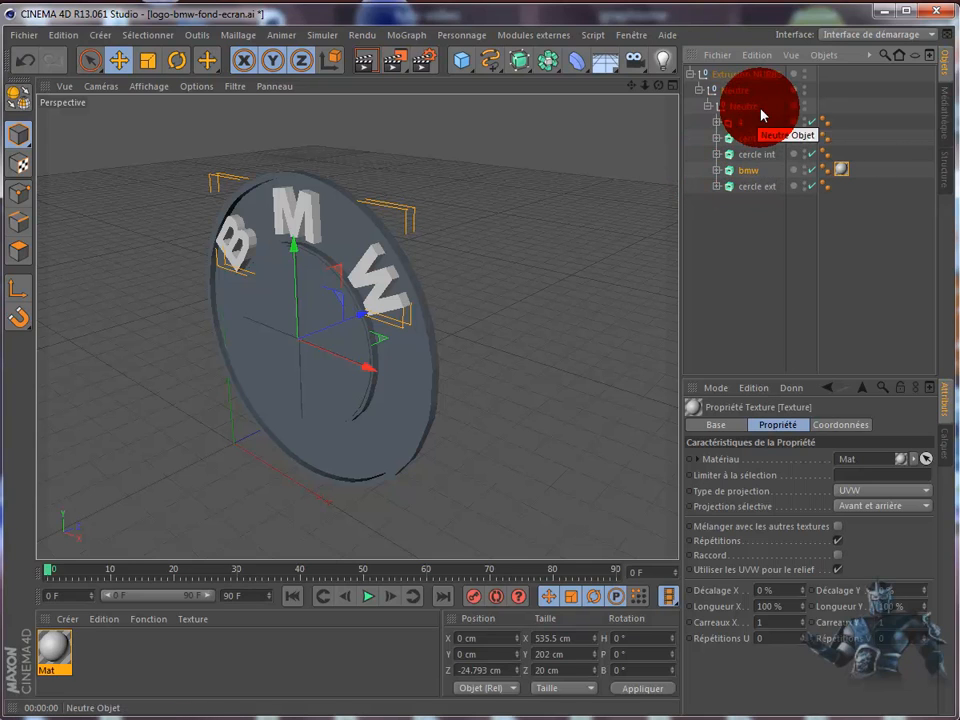
left_click(757, 186)
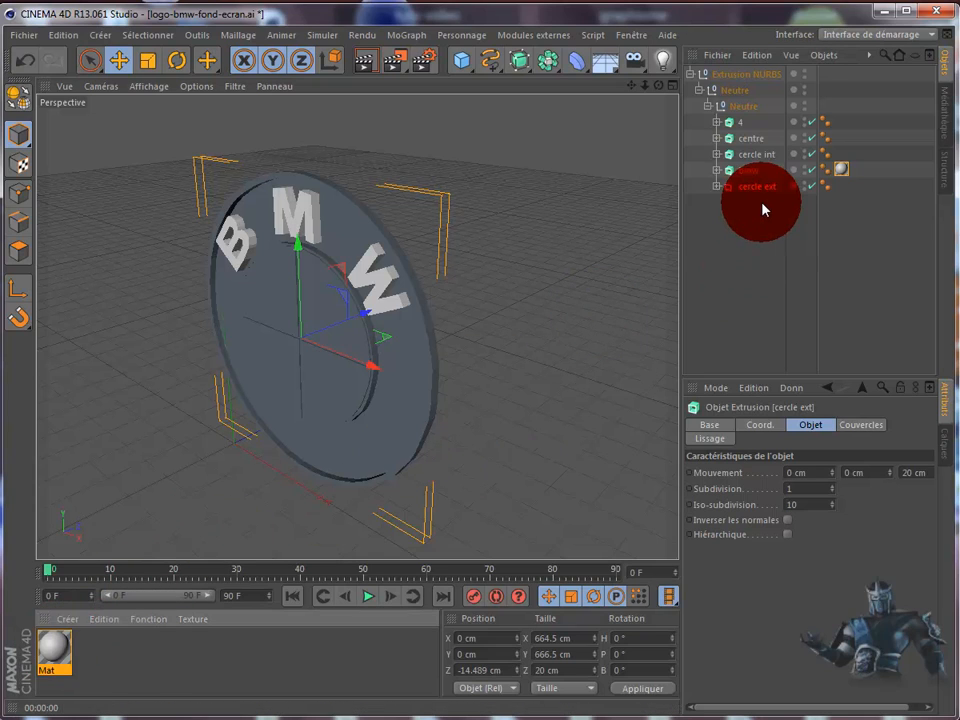
left_click_drag(761, 199, 761, 193)
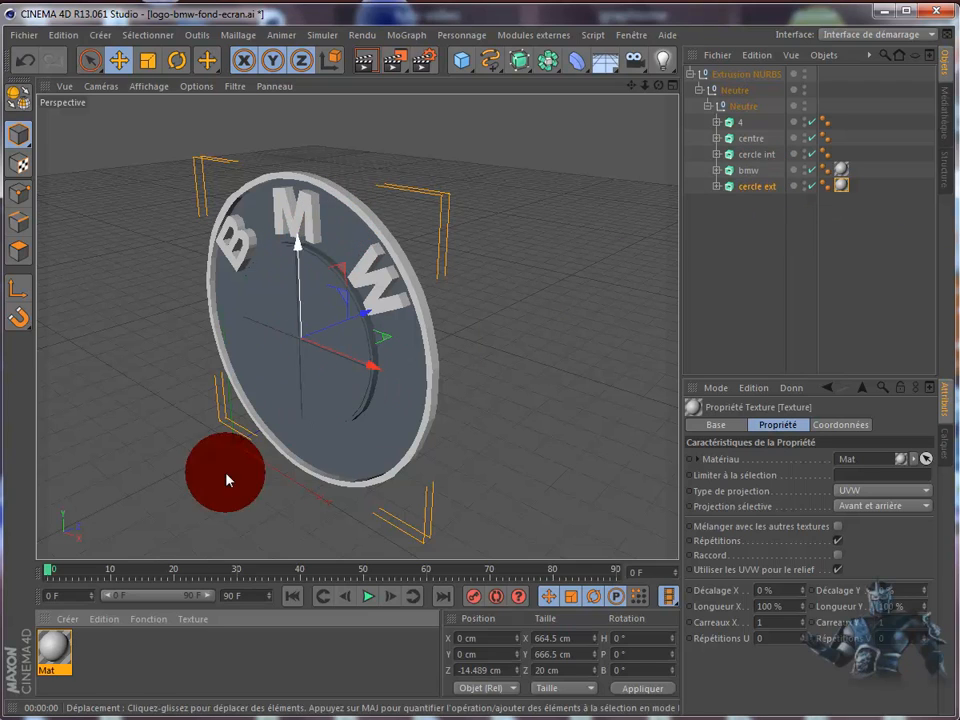
Step: Create a near-black material with RGB 23, 22, 22 and apply it to the cercle int extrusion
double_click(138, 685)
double_click(62, 650)
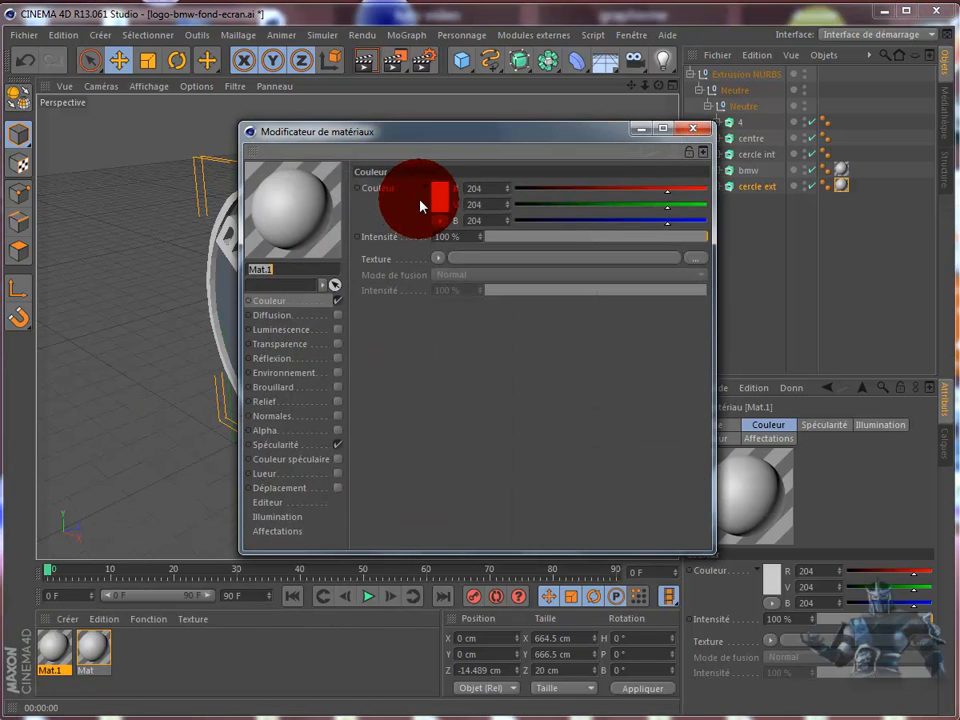
left_click(436, 199)
left_click(343, 215)
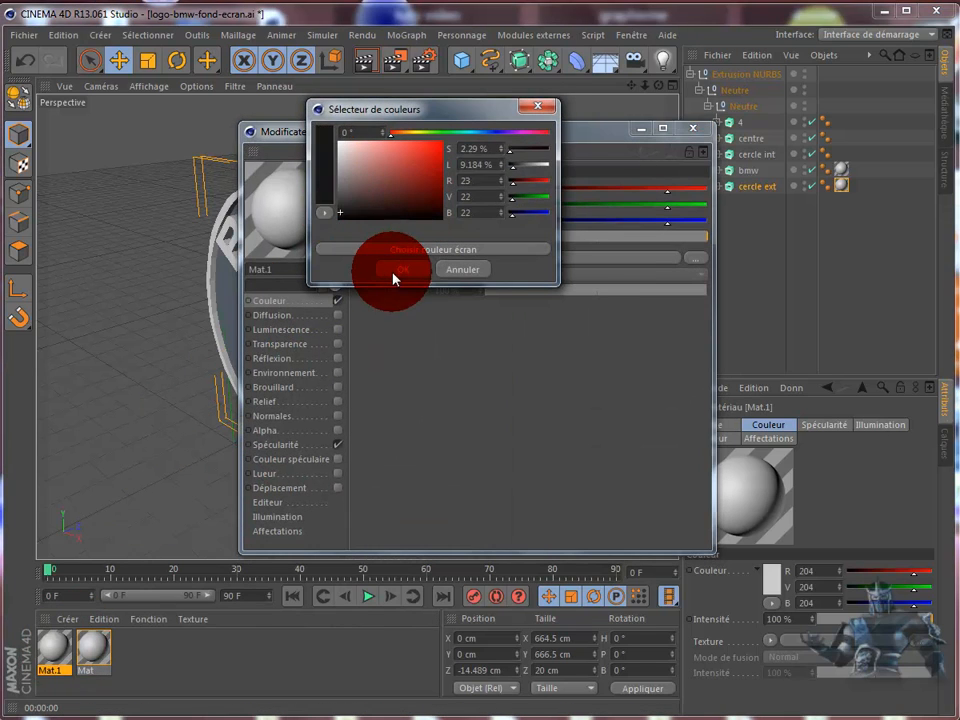
left_click(393, 272)
left_click_drag(289, 214, 760, 155)
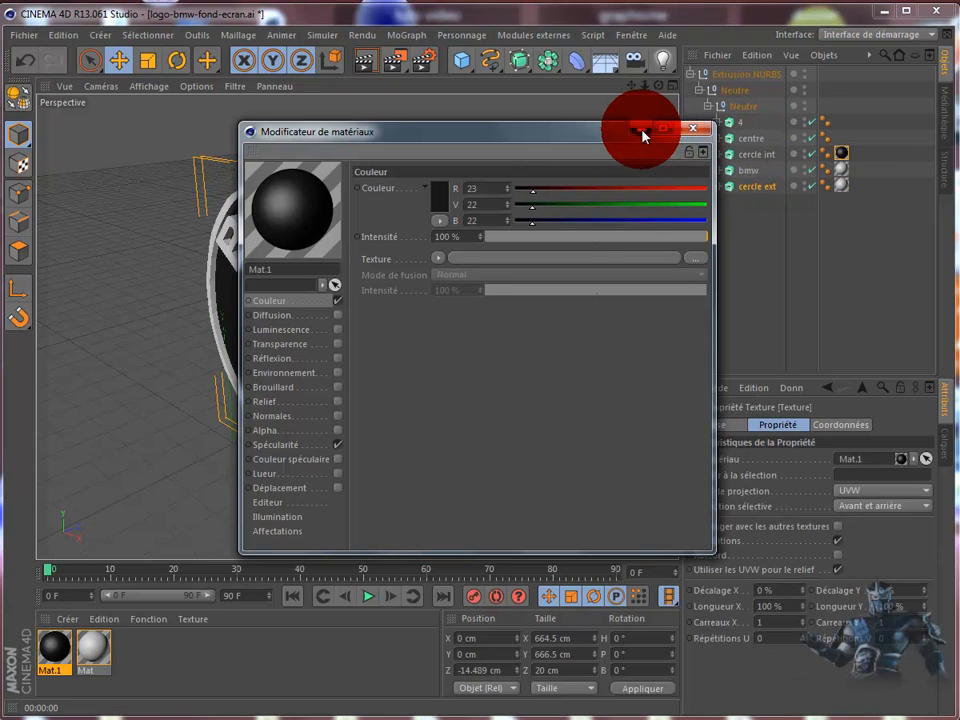
left_click_drag(604, 144, 797, 285)
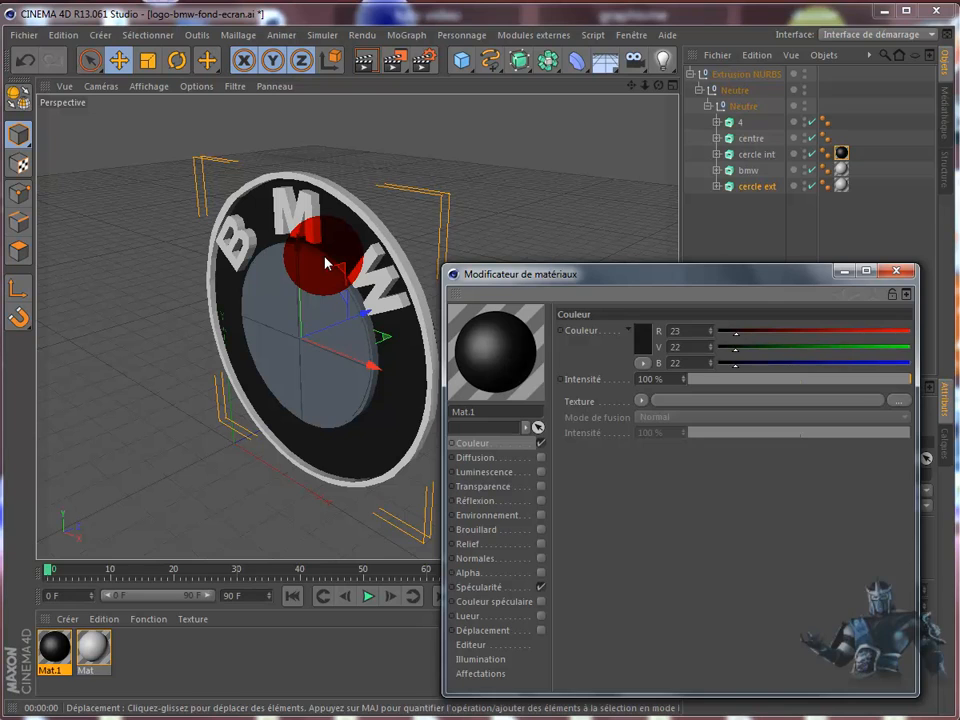
Step: Create a grey material with RGB 148, 148, 148 and apply it to the centre extrusion
double_click(156, 655)
left_click(63, 655)
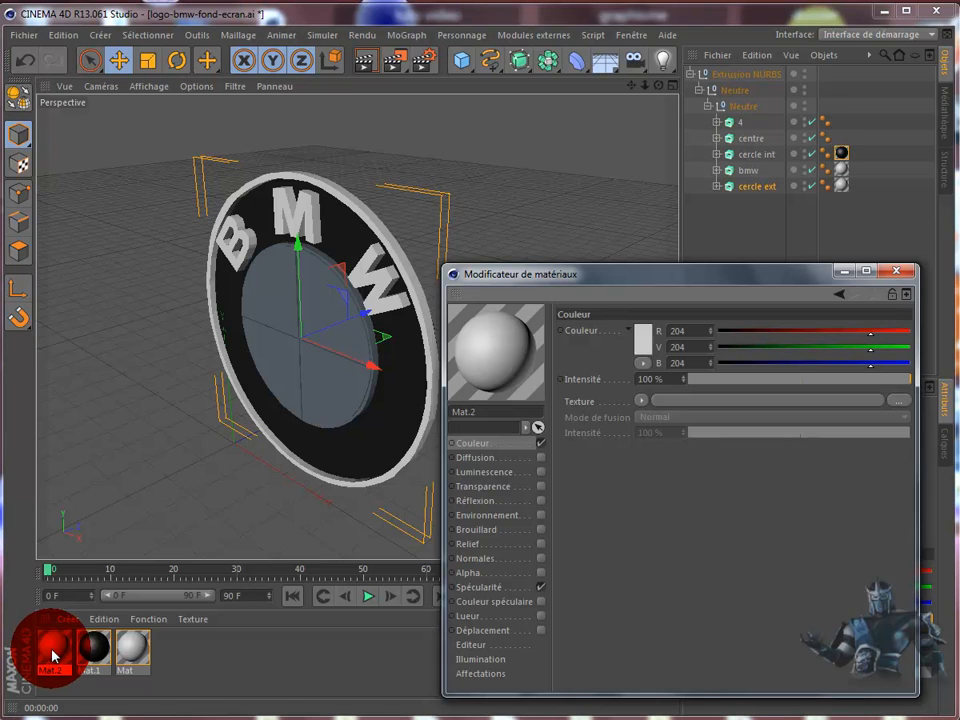
left_click(638, 334)
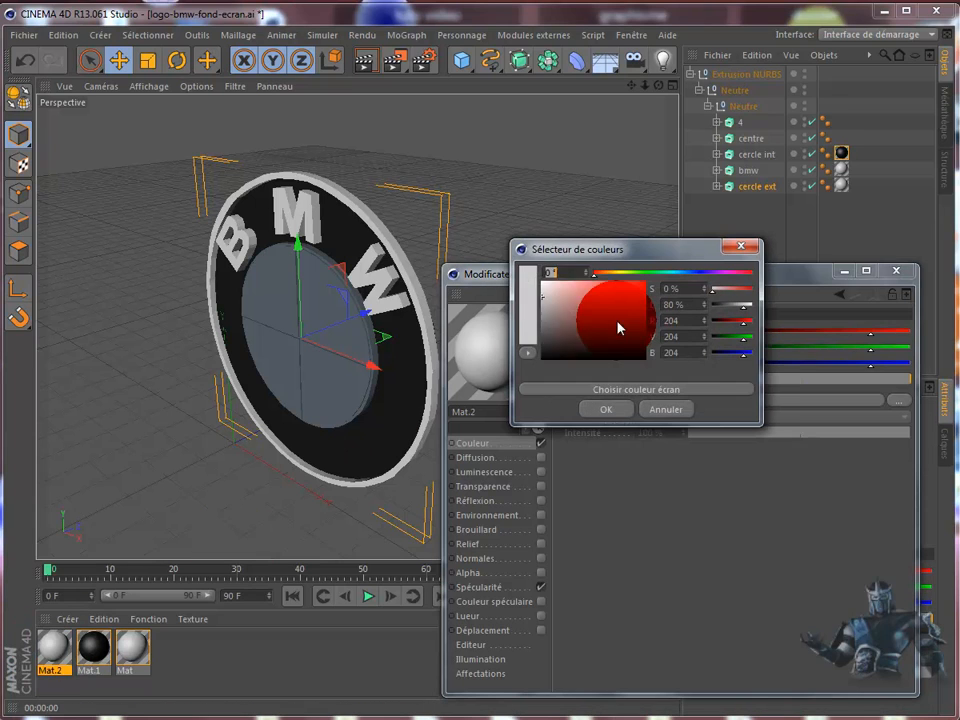
left_click(541, 315)
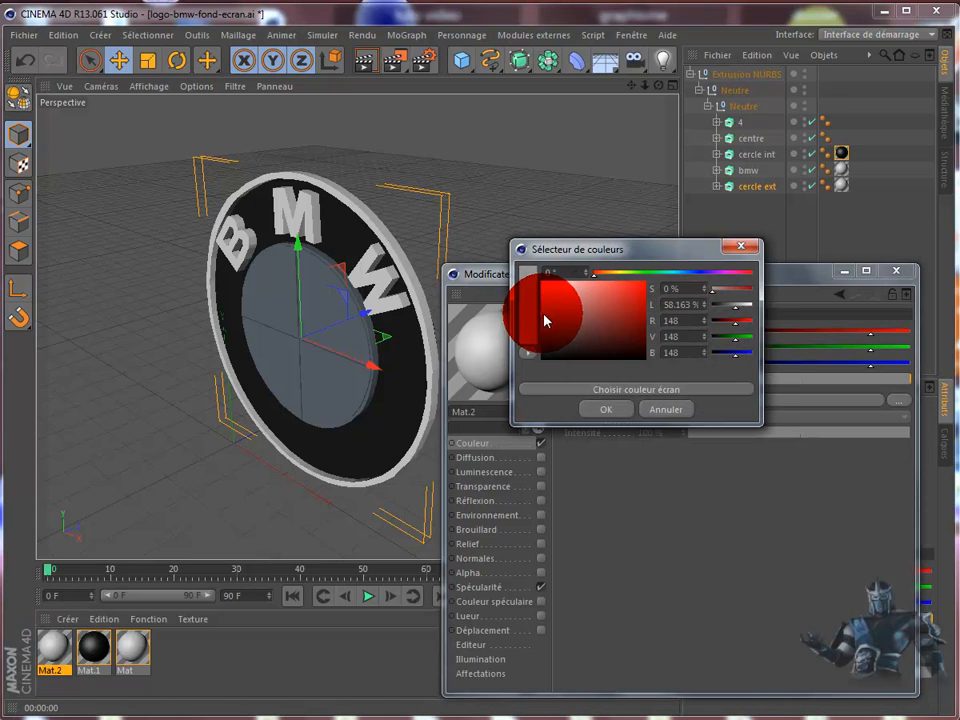
left_click(598, 407)
mouse_move(487, 362)
left_mouse_down()
mouse_move(565, 330)
mouse_move(735, 184)
mouse_move(752, 137)
left_mouse_up()
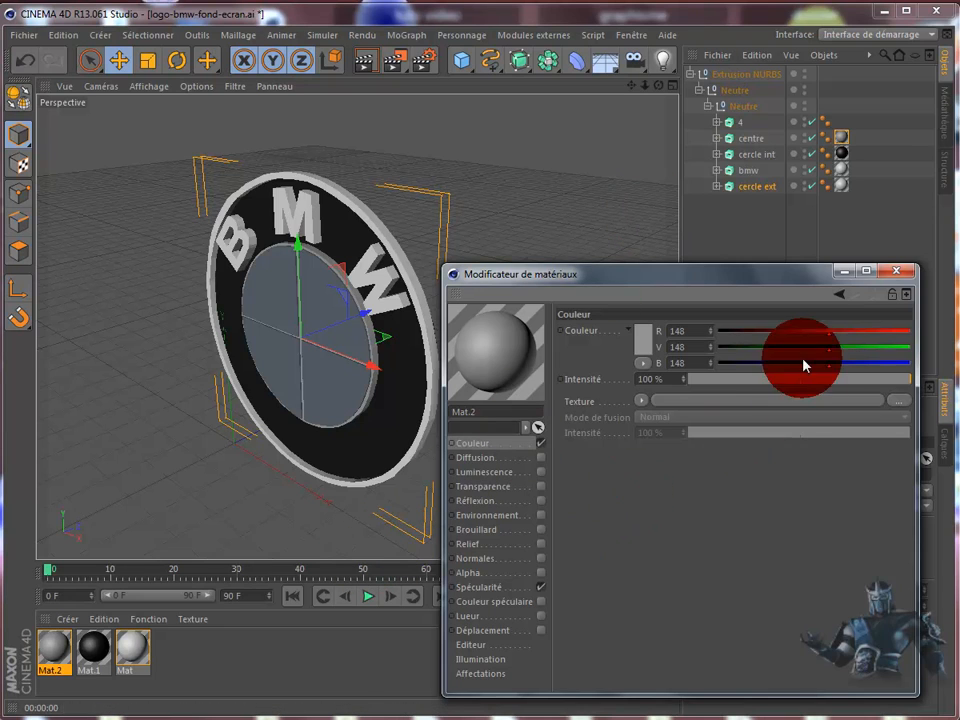
Step: Convert the extrusion object 4 to an editable polygon object and switch to polygon mode
left_click(898, 271)
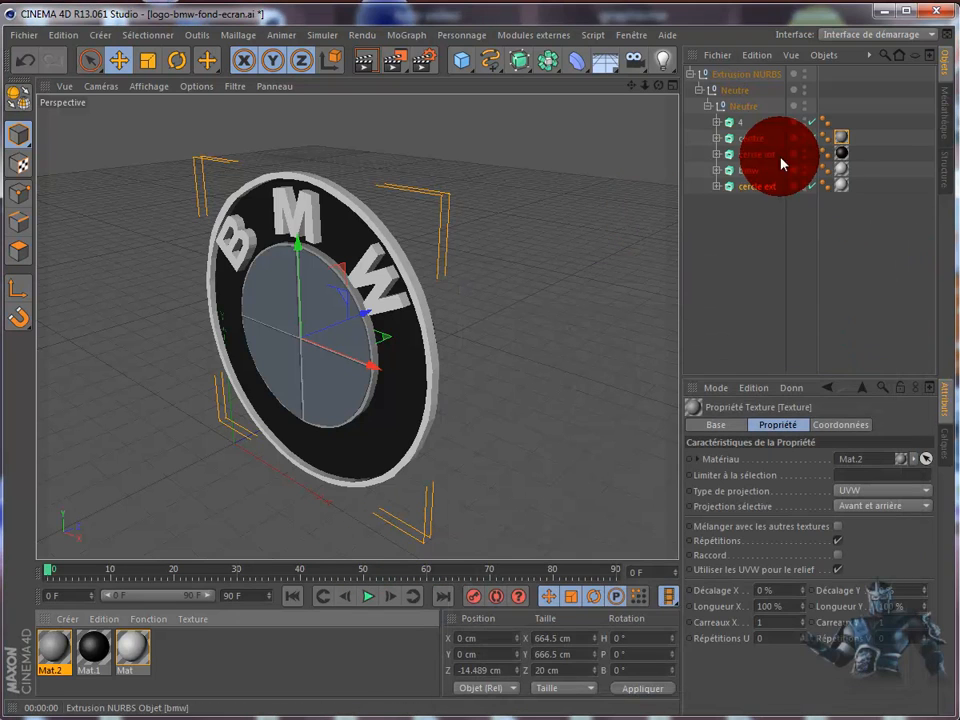
left_click(741, 124)
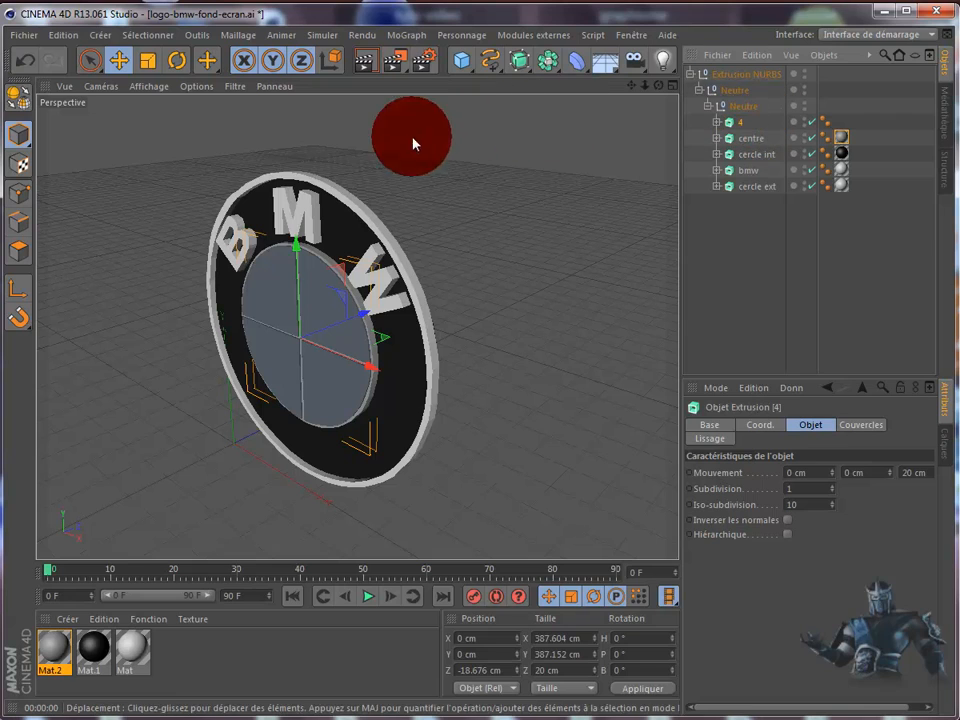
left_click(15, 100)
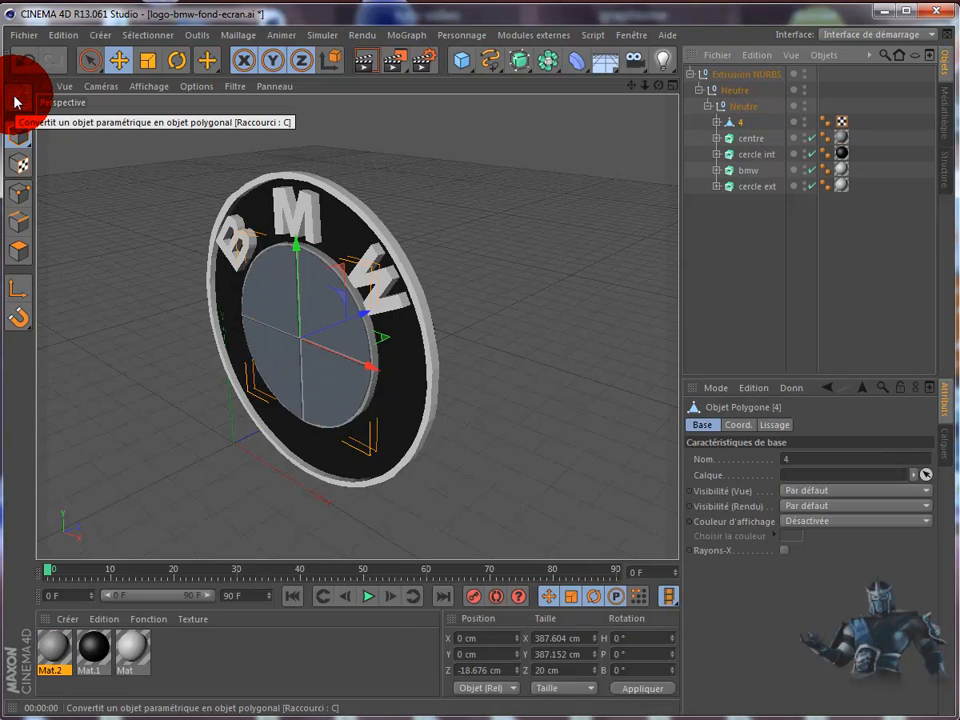
left_click(28, 256)
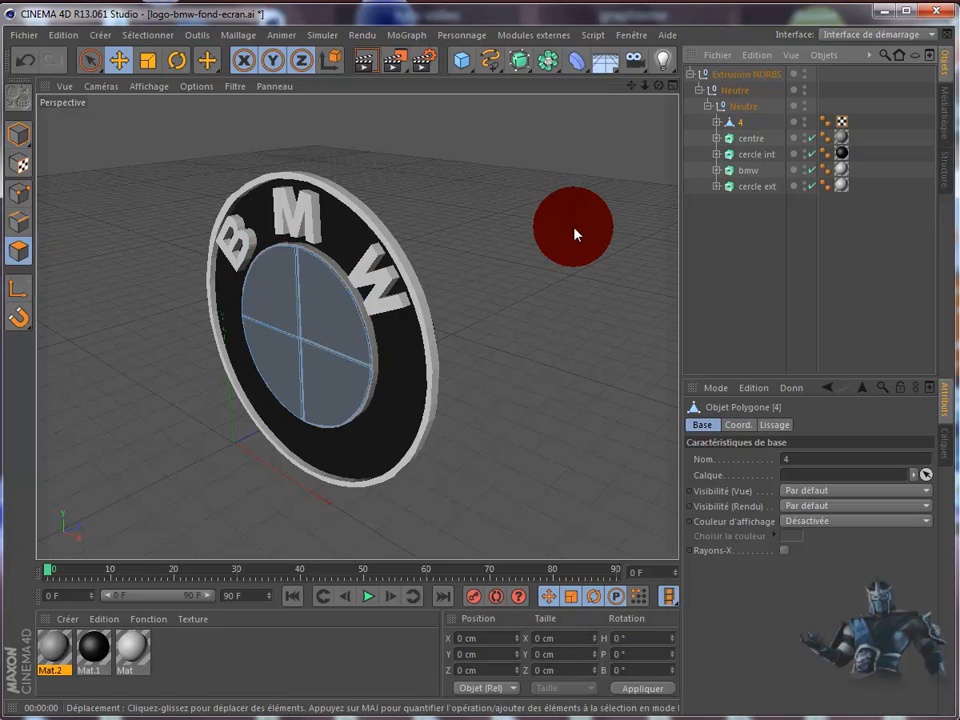
Step: Apply the light Mat material to the upper-left and lower-right quadrant polygons of Couvercle 1 under object 4
left_click(746, 123)
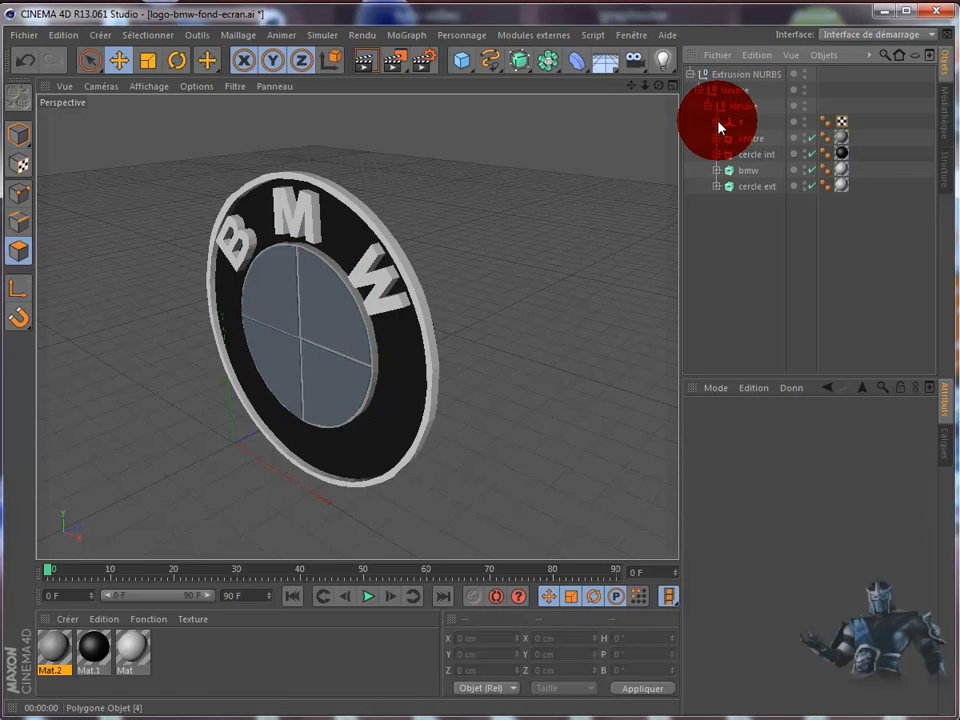
left_click(717, 122)
left_click(765, 139)
left_click(300, 306)
left_click(321, 380, "shift")
left_click_drag(140, 655, 268, 300)
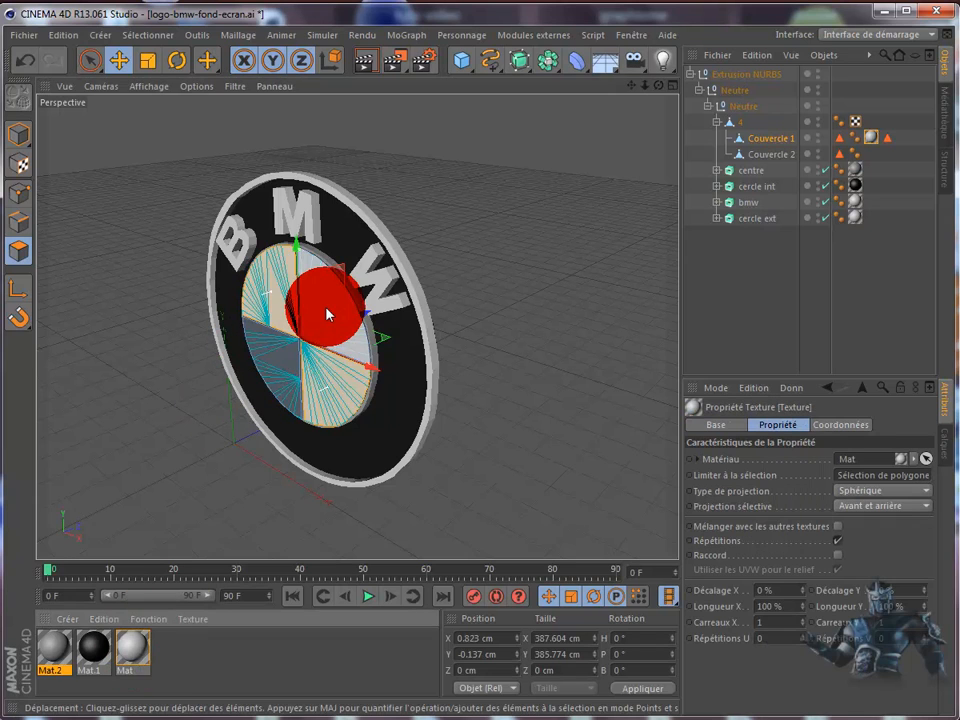
Step: Create a blue material with RGB 73, 132, 234 and apply it to the upper-right and lower-left quadrant polygons of Couvercle 1
left_click(328, 303)
left_click(280, 351, "shift")
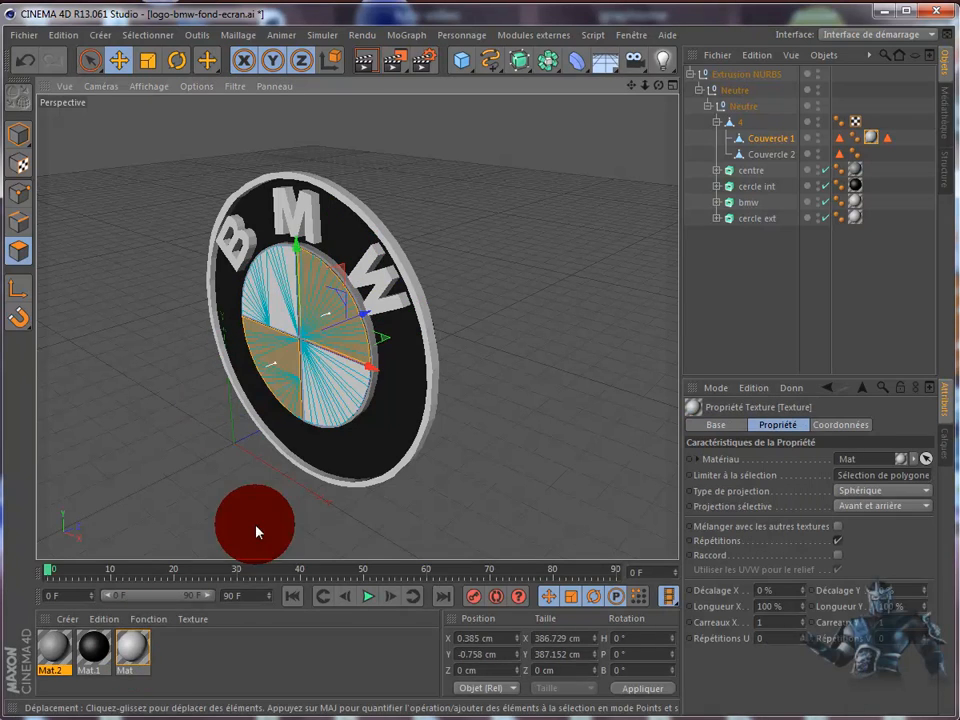
double_click(191, 660)
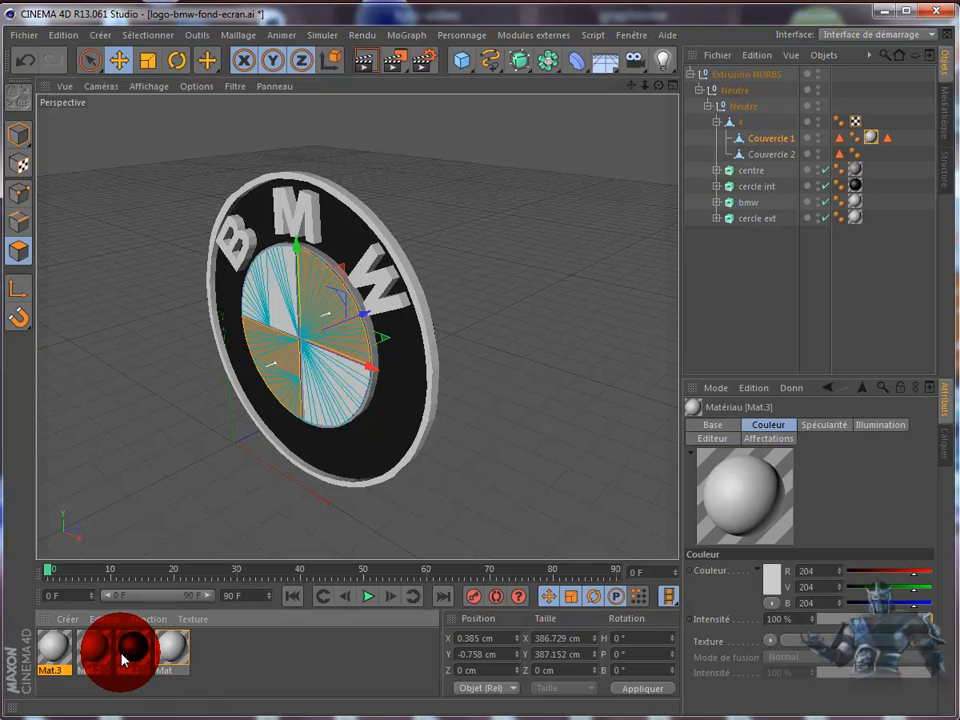
double_click(64, 657)
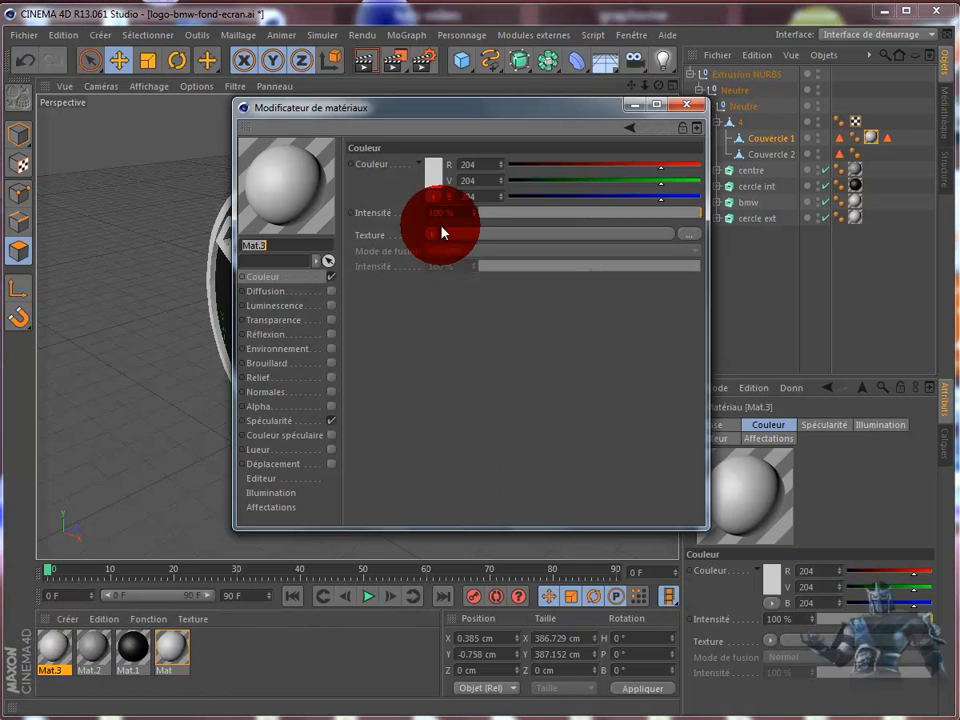
left_click(433, 176)
left_click(474, 115)
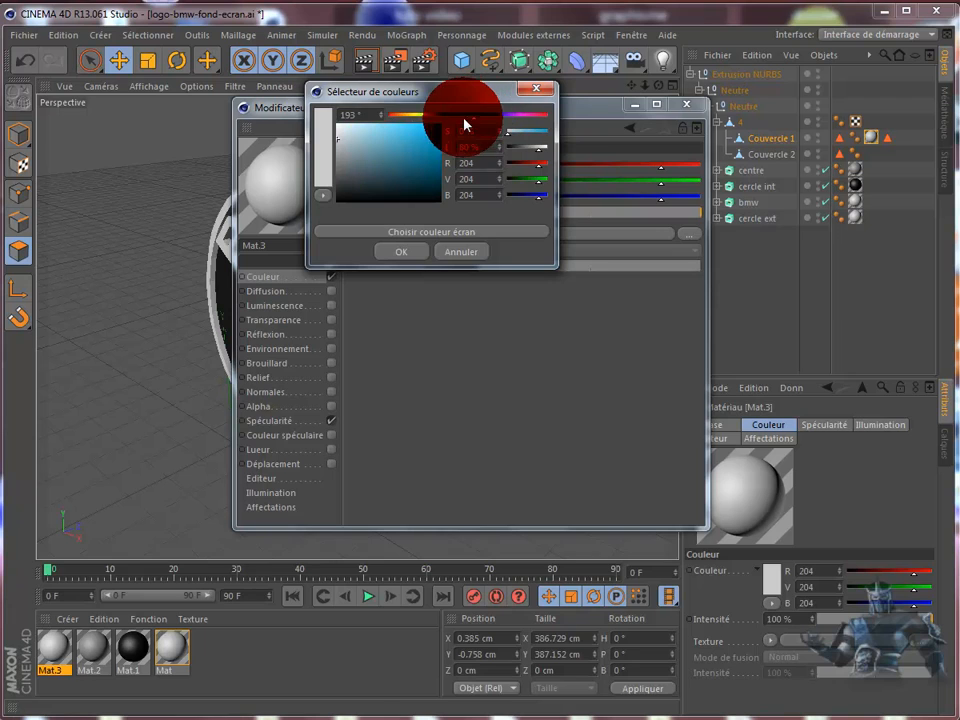
left_click_drag(426, 131, 485, 115)
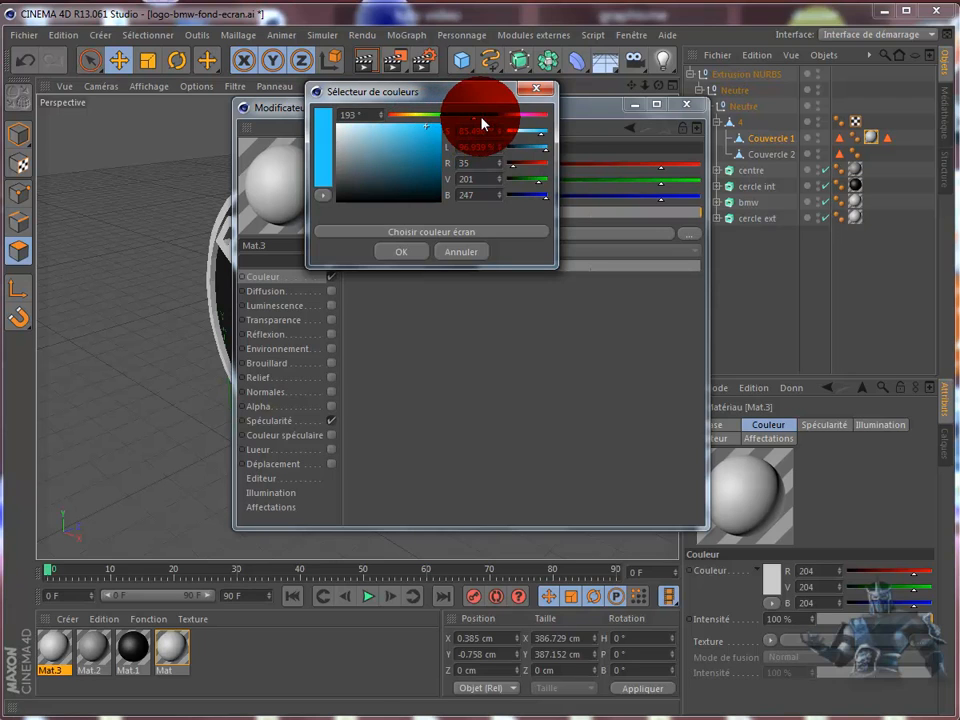
left_click_drag(425, 133, 408, 129)
left_click(402, 252)
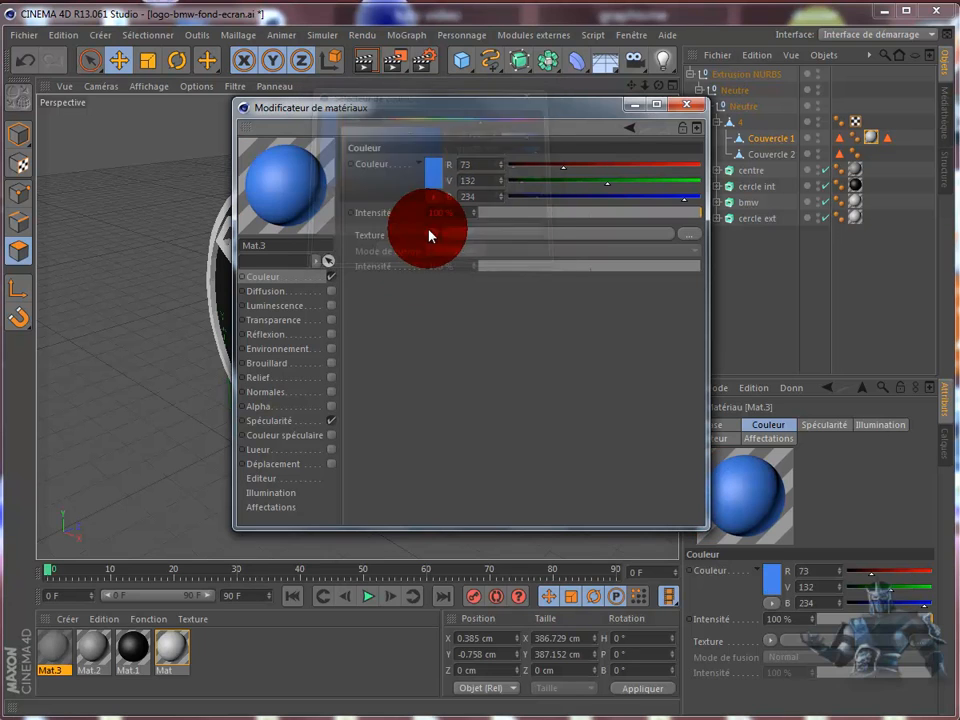
left_click(686, 104)
left_click_drag(119, 500, 336, 300)
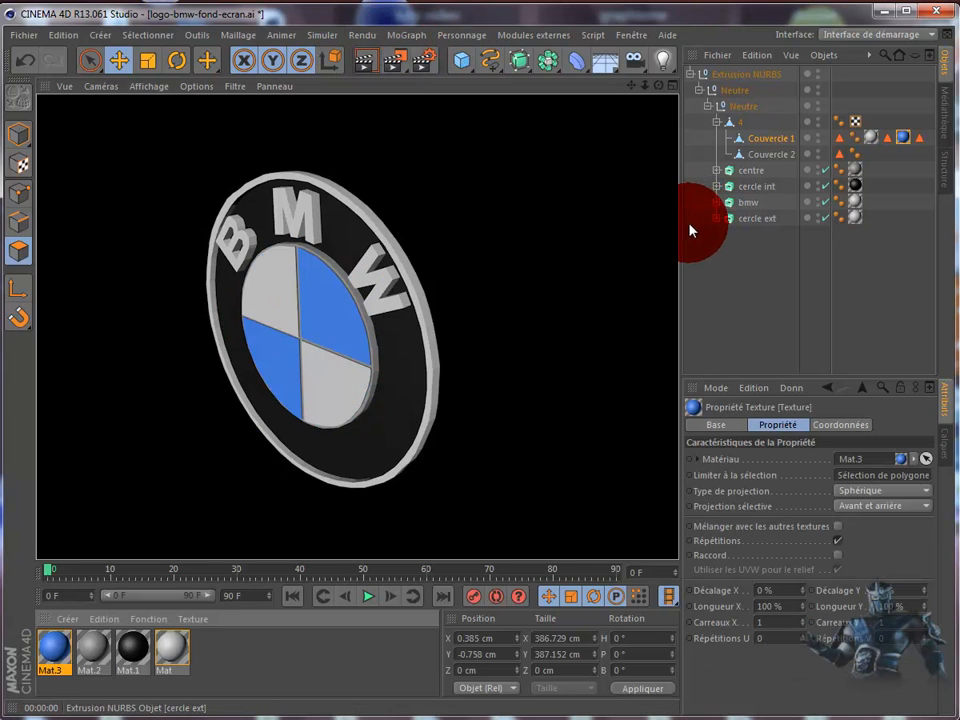
Step: Render the perspective view to check the coloured logo from a more frontal angle
left_click_drag(659, 86, 511, 400)
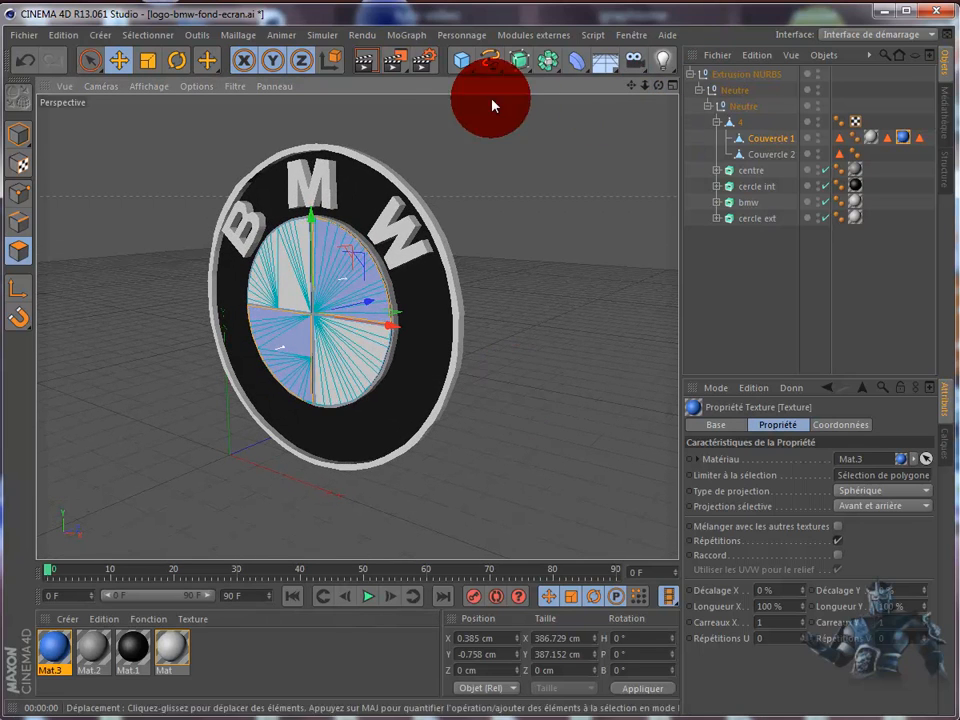
left_click(365, 60)
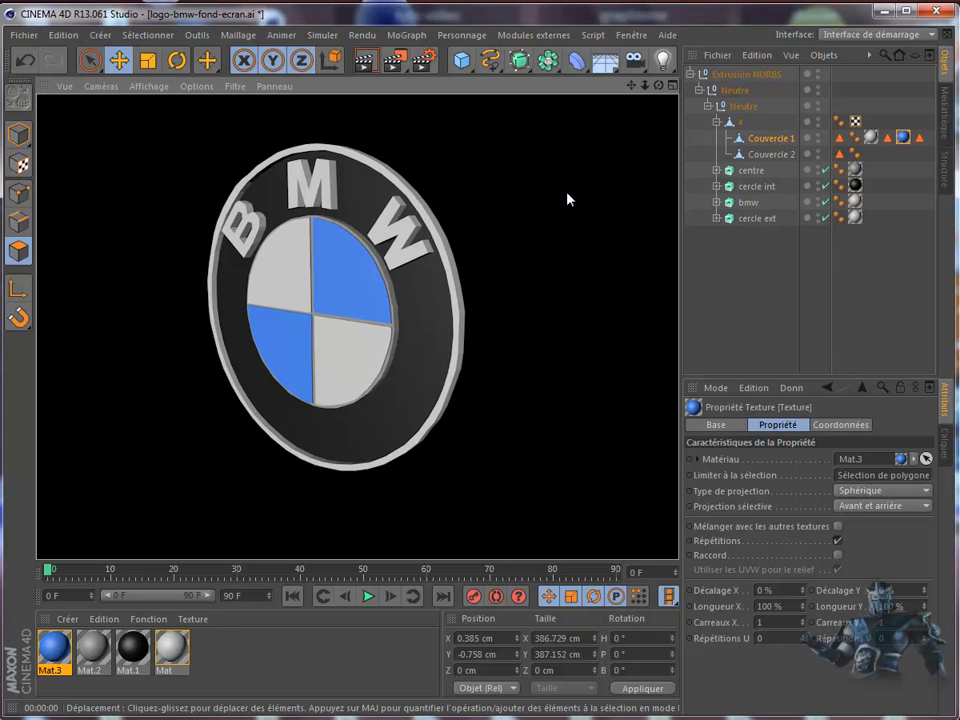
Step: Collapse the whole Extrusion NURBS hierarchy and deselect all objects to inspect the logo without selection highlights
left_click(716, 122)
left_click(706, 106)
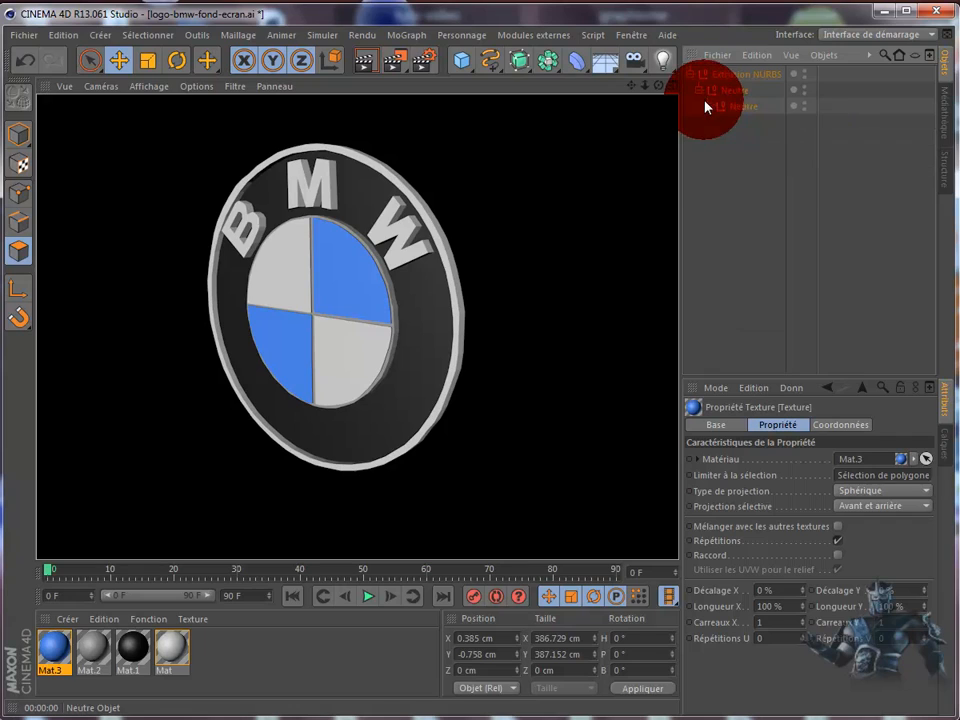
left_click(691, 74)
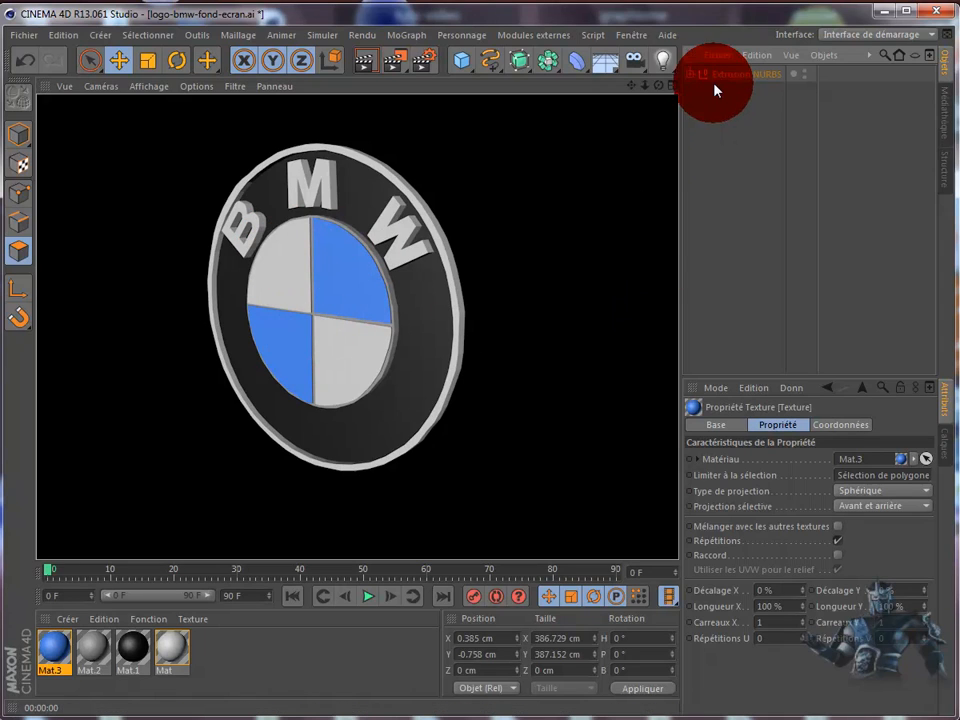
left_click(739, 144)
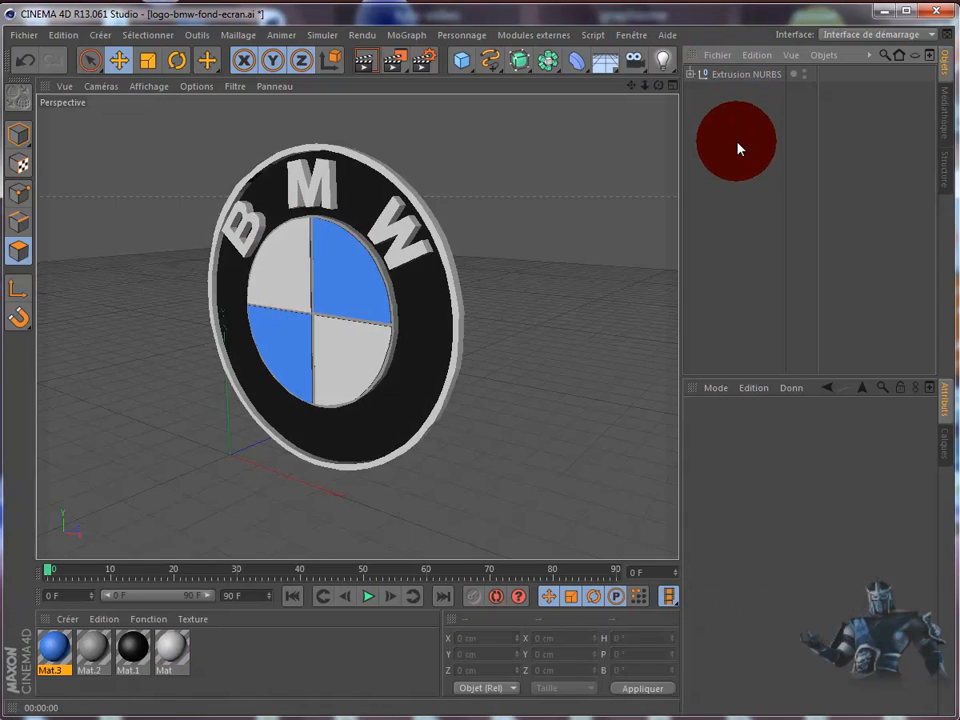
left_click_drag(659, 85, 588, 288)
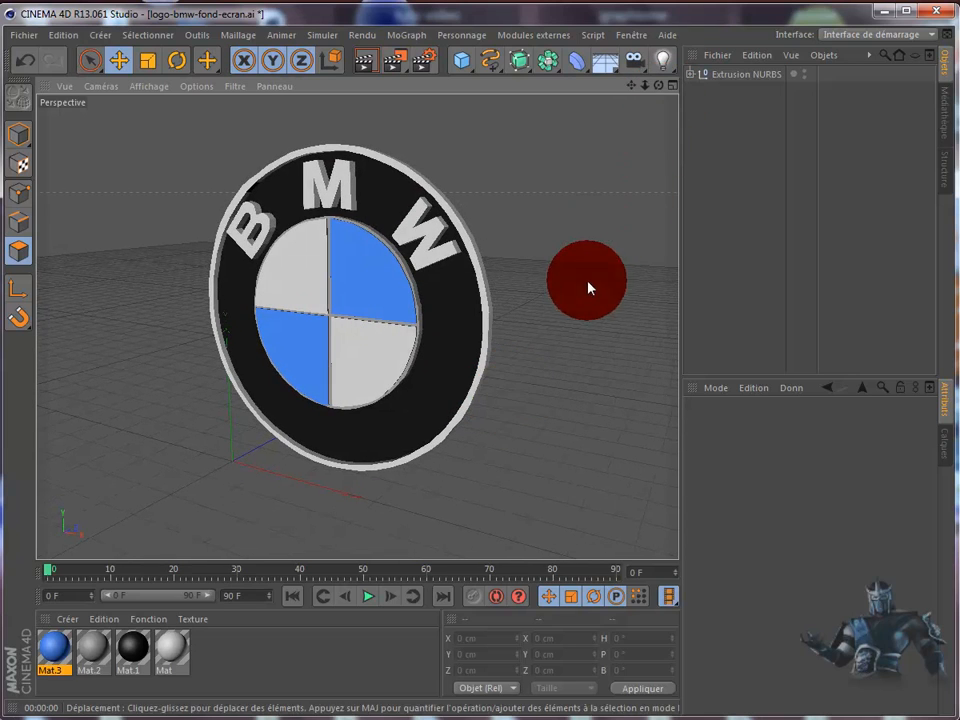
Step: Select the Extrusion NURBS object and expand its hierarchy down to the separate logo parts
left_click(743, 77)
left_click(689, 74)
left_click(699, 90)
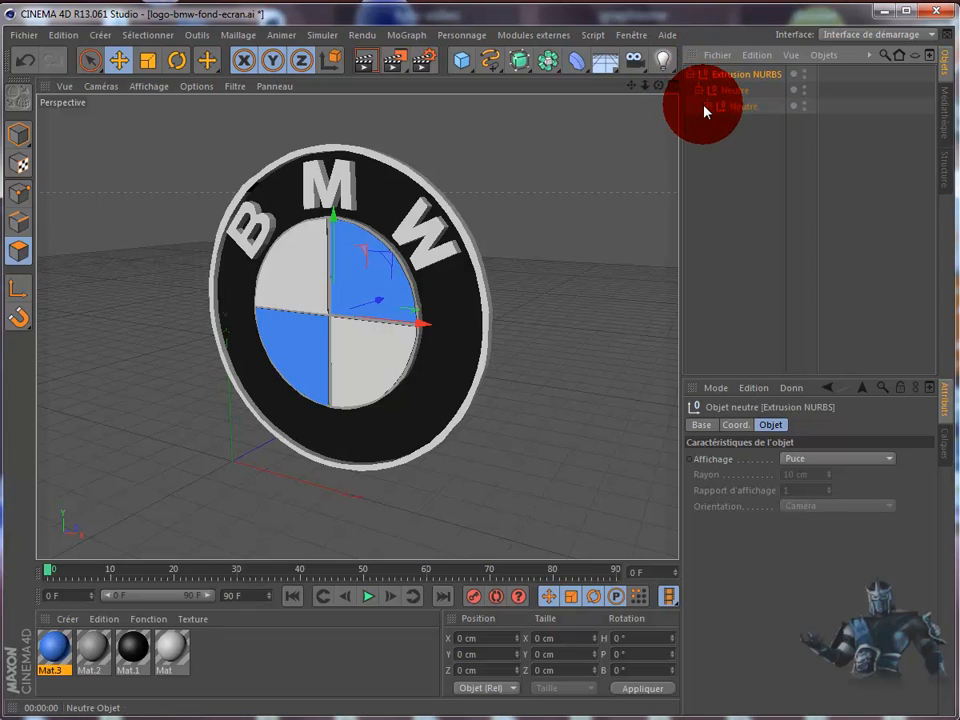
left_click(708, 107)
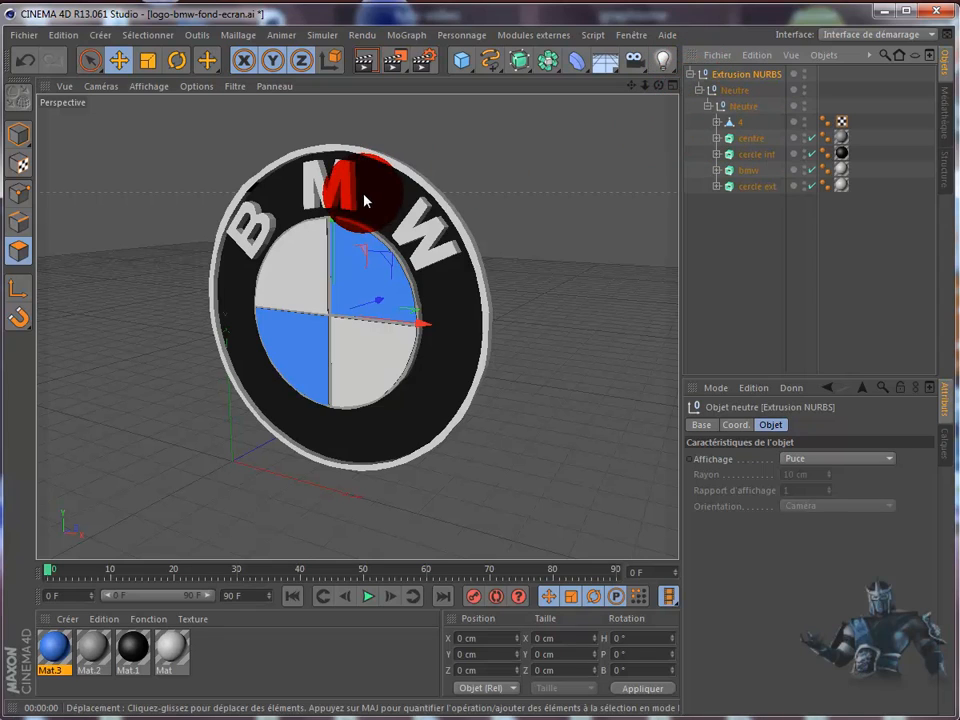